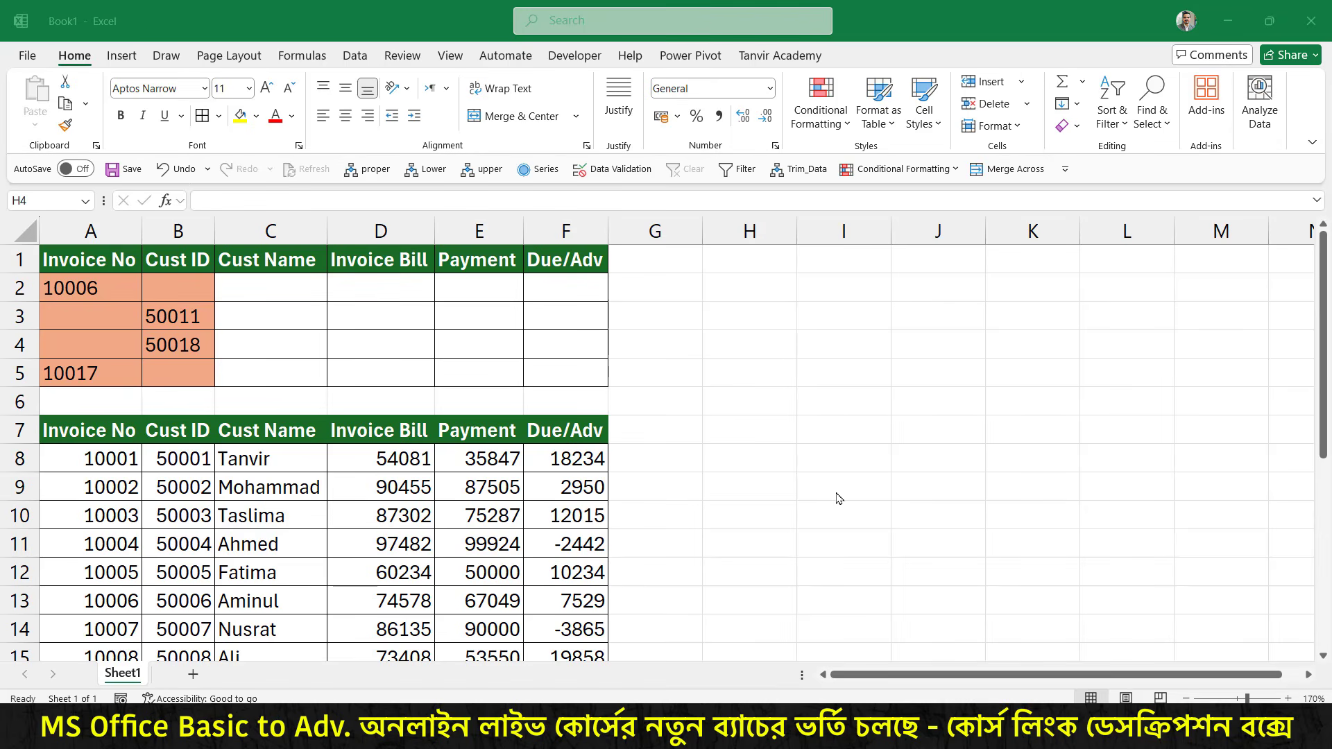
{"action": "left_click_drag", "start_coordinate": [328, 491], "coordinate": [373, 417]}
{"action": "left_click_drag", "start_coordinate": [32, 414], "coordinate": [615, 633]}
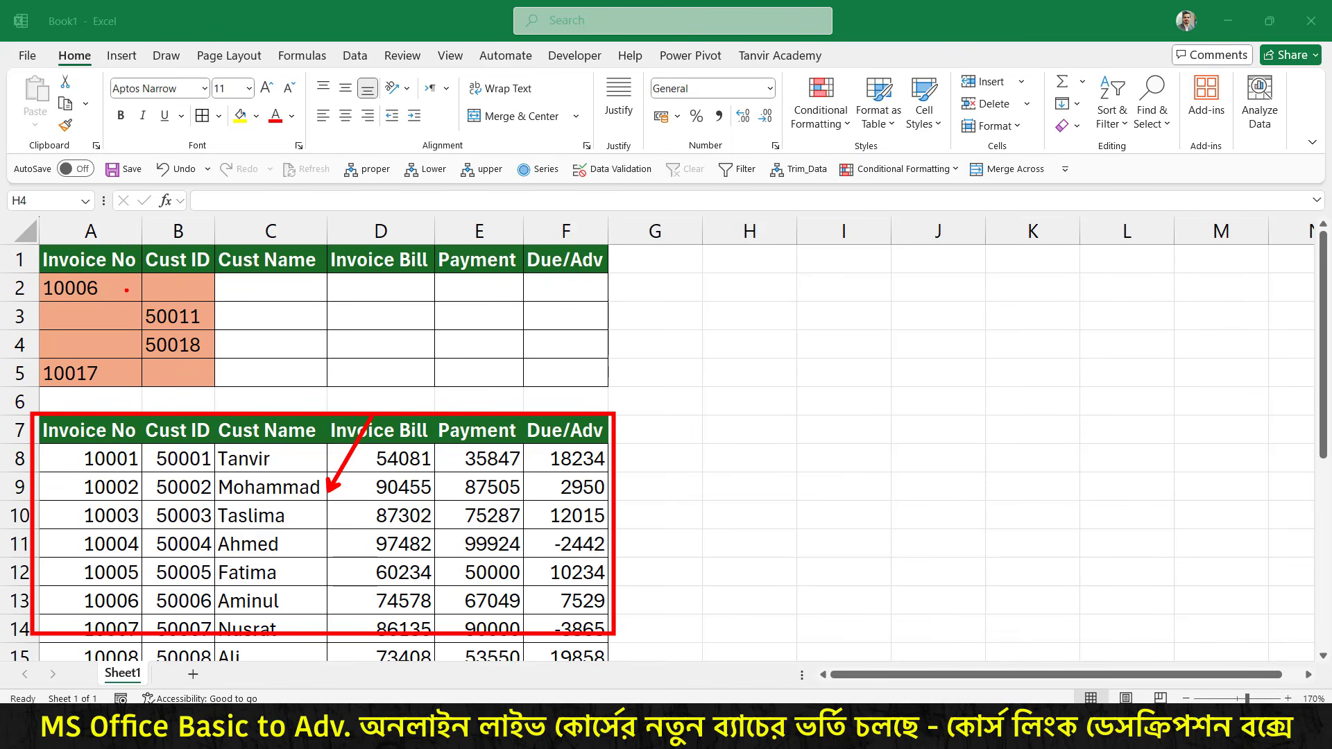
{"action": "mouse_move", "coordinate": [31, 267]}
{"action": "left_mouse_down"}
{"action": "mouse_move", "coordinate": [129, 348]}
{"action": "mouse_move", "coordinate": [142, 390]}
{"action": "left_mouse_up"}
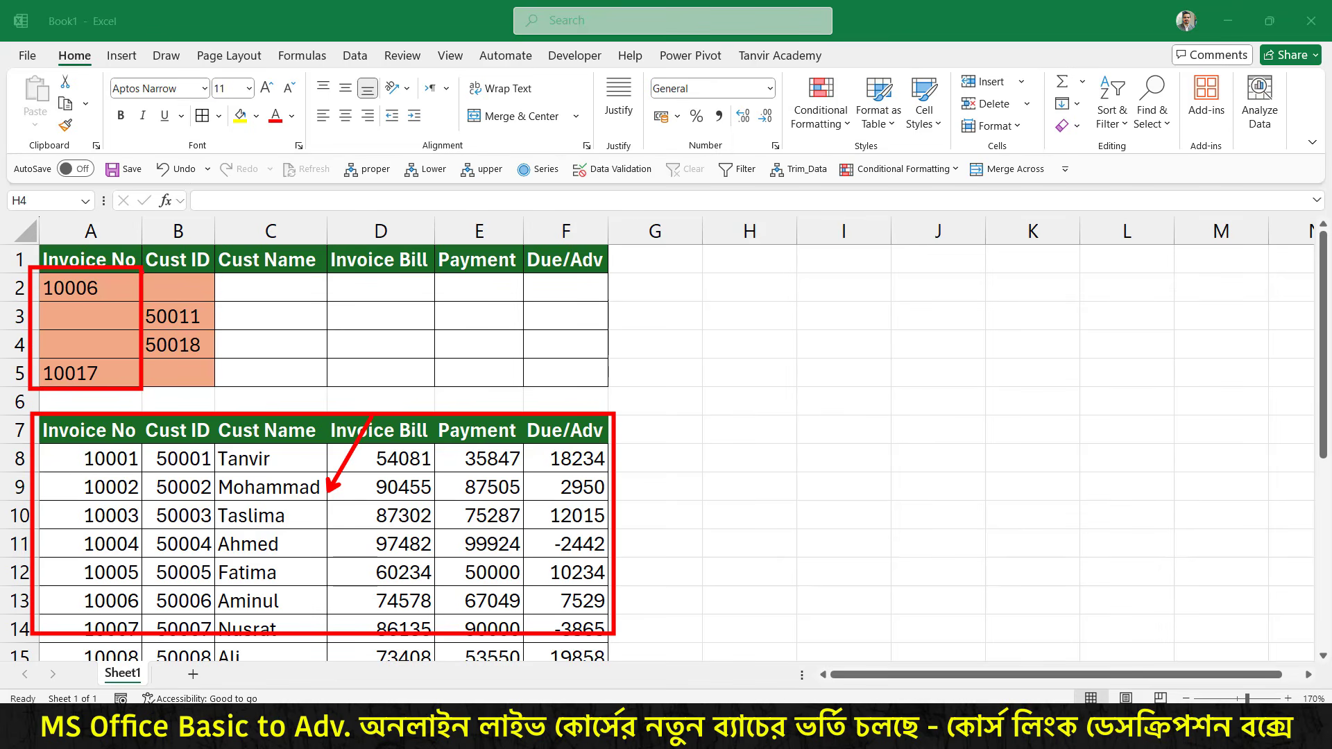
{"action": "mouse_move", "coordinate": [139, 268]}
{"action": "left_mouse_down"}
{"action": "mouse_move", "coordinate": [225, 400]}
{"action": "mouse_move", "coordinate": [213, 390]}
{"action": "left_mouse_up"}
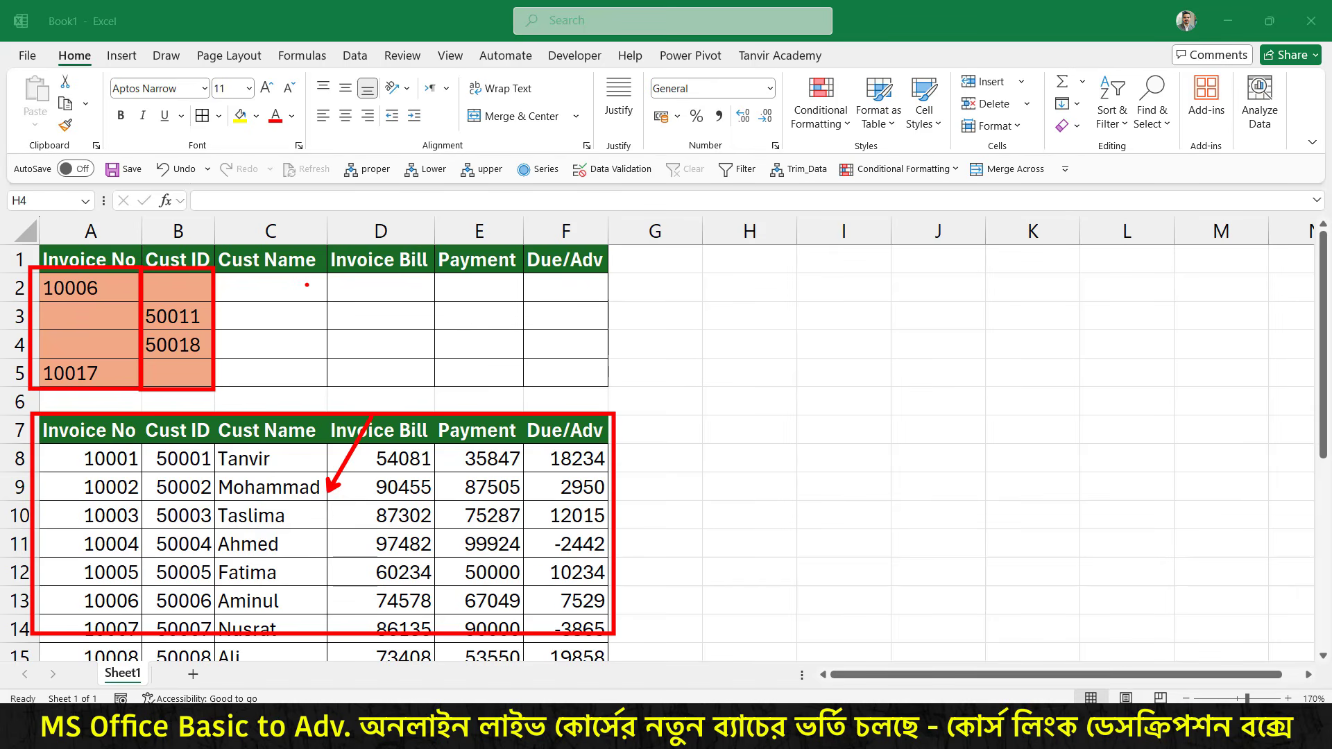
{"action": "left_click_drag", "start_coordinate": [335, 237], "coordinate": [317, 262]}
{"action": "left_click_drag", "start_coordinate": [408, 210], "coordinate": [366, 256]}
{"action": "left_click_drag", "start_coordinate": [492, 255], "coordinate": [529, 213]}
{"action": "left_click_drag", "start_coordinate": [578, 269], "coordinate": [603, 247]}
{"action": "left_click_drag", "start_coordinate": [24, 272], "coordinate": [211, 388]}
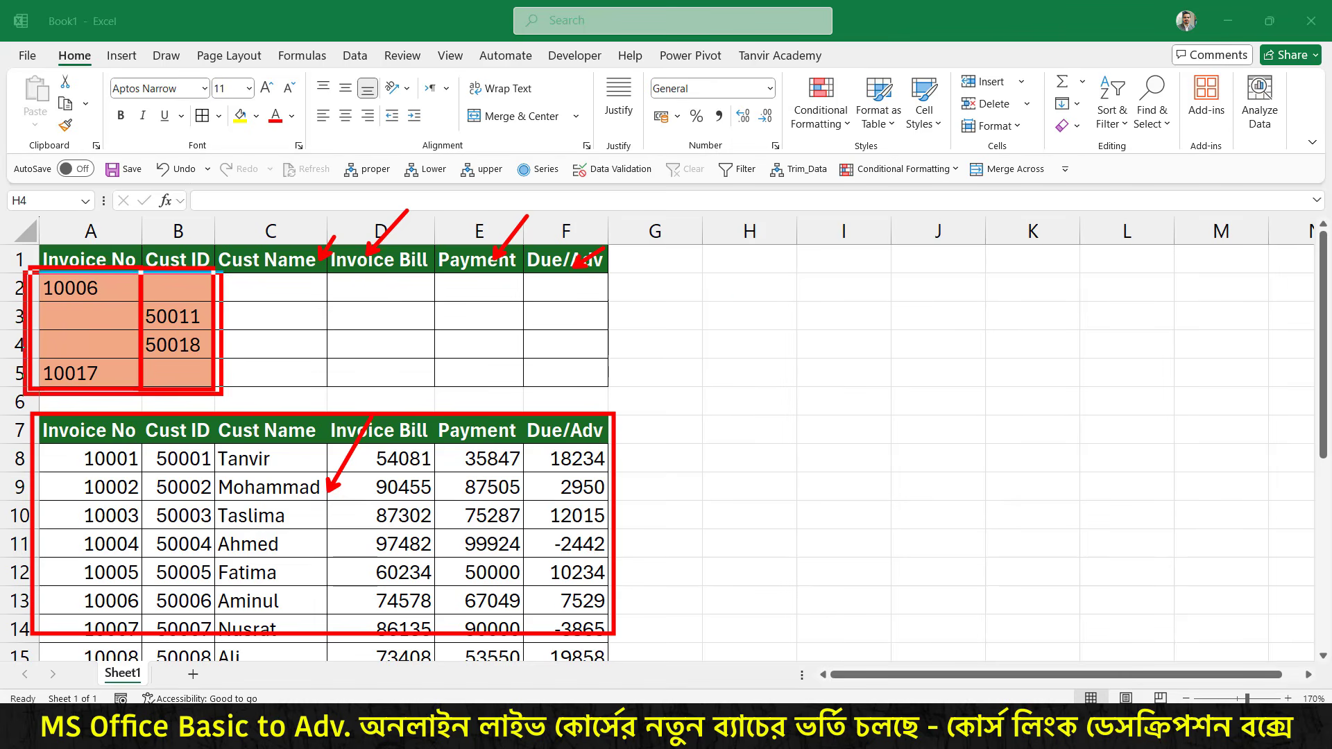
{"action": "left_click_drag", "start_coordinate": [321, 356], "coordinate": [314, 295]}
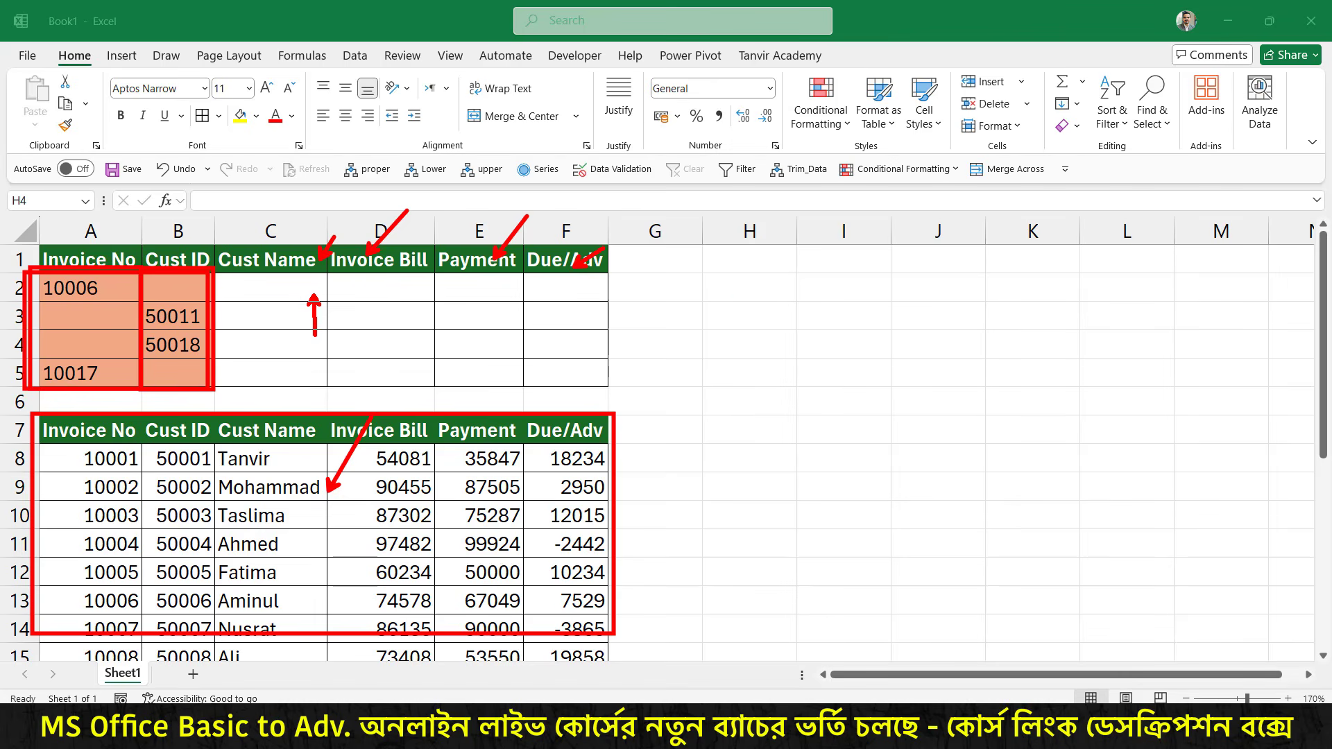
{"action": "left_click_drag", "start_coordinate": [413, 366], "coordinate": [401, 311]}
{"action": "left_click_drag", "start_coordinate": [500, 363], "coordinate": [488, 325]}
{"action": "left_click_drag", "start_coordinate": [578, 368], "coordinate": [566, 332]}
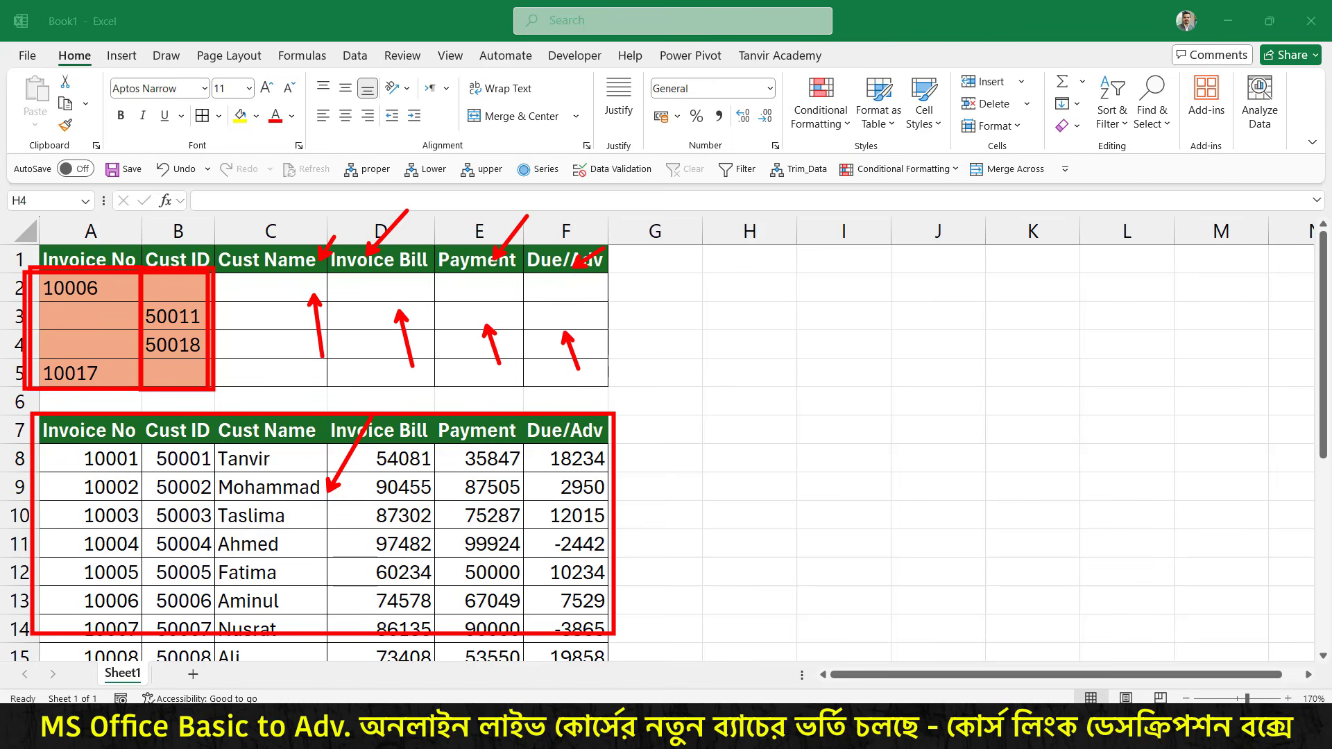
{"action": "left_click_drag", "start_coordinate": [488, 509], "coordinate": [539, 452]}
{"action": "key", "text": "Escape"}
Select cell C2, the first empty cell under the Cust Name header of the lookup table.
{"action": "left_click", "coordinate": [241, 284]}
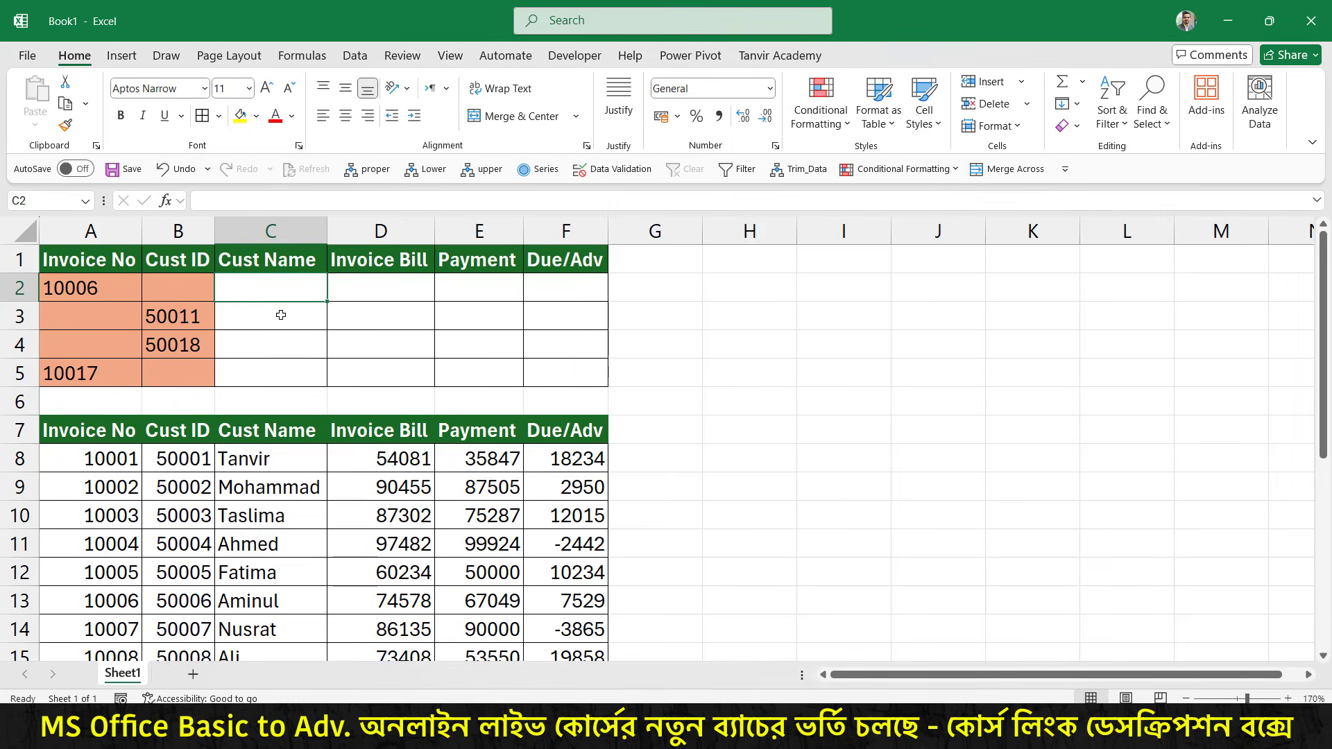
{"action": "key", "text": "ctrl+2"}
{"action": "left_click_drag", "start_coordinate": [111, 290], "coordinate": [128, 259]}
{"action": "left_click_drag", "start_coordinate": [612, 310], "coordinate": [271, 310]}
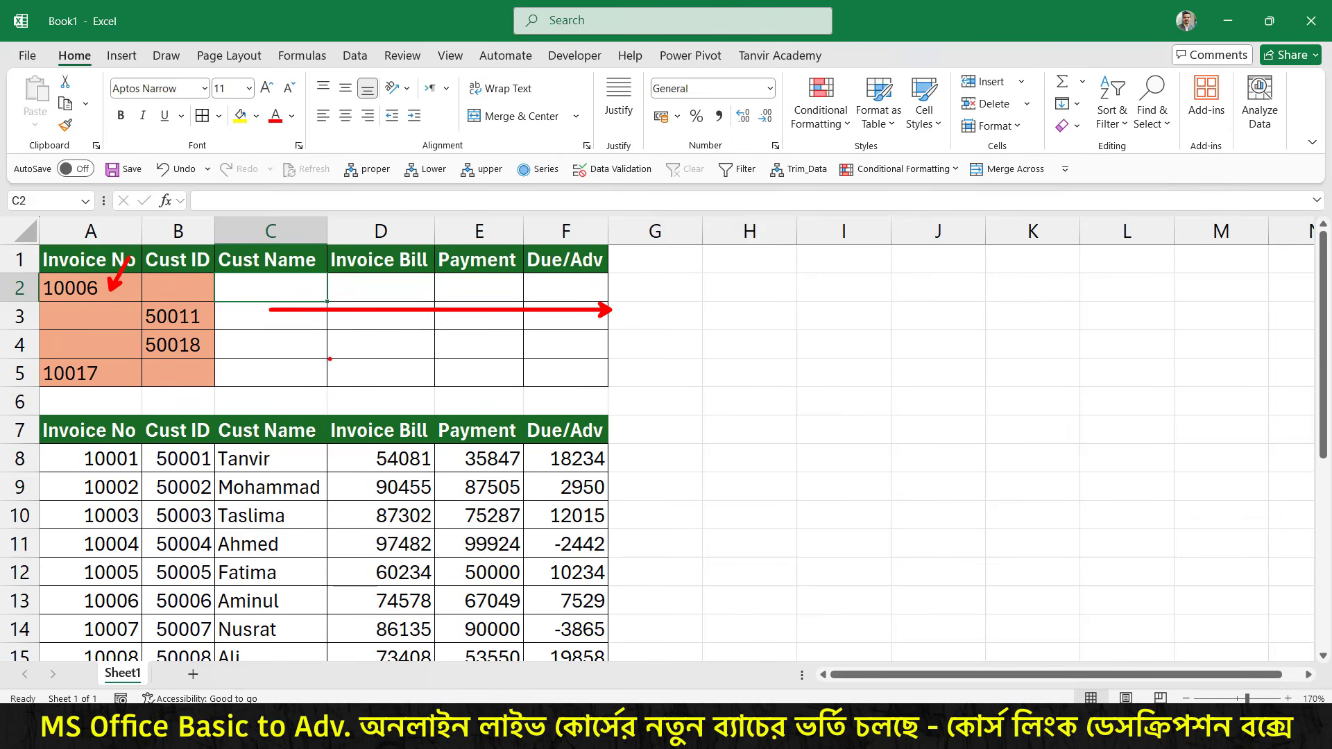
{"action": "left_click_drag", "start_coordinate": [187, 282], "coordinate": [220, 254]}
{"action": "mouse_move", "coordinate": [598, 293]}
{"action": "left_mouse_down"}
{"action": "mouse_move", "coordinate": [614, 274]}
{"action": "mouse_move", "coordinate": [295, 279]}
{"action": "left_mouse_up"}
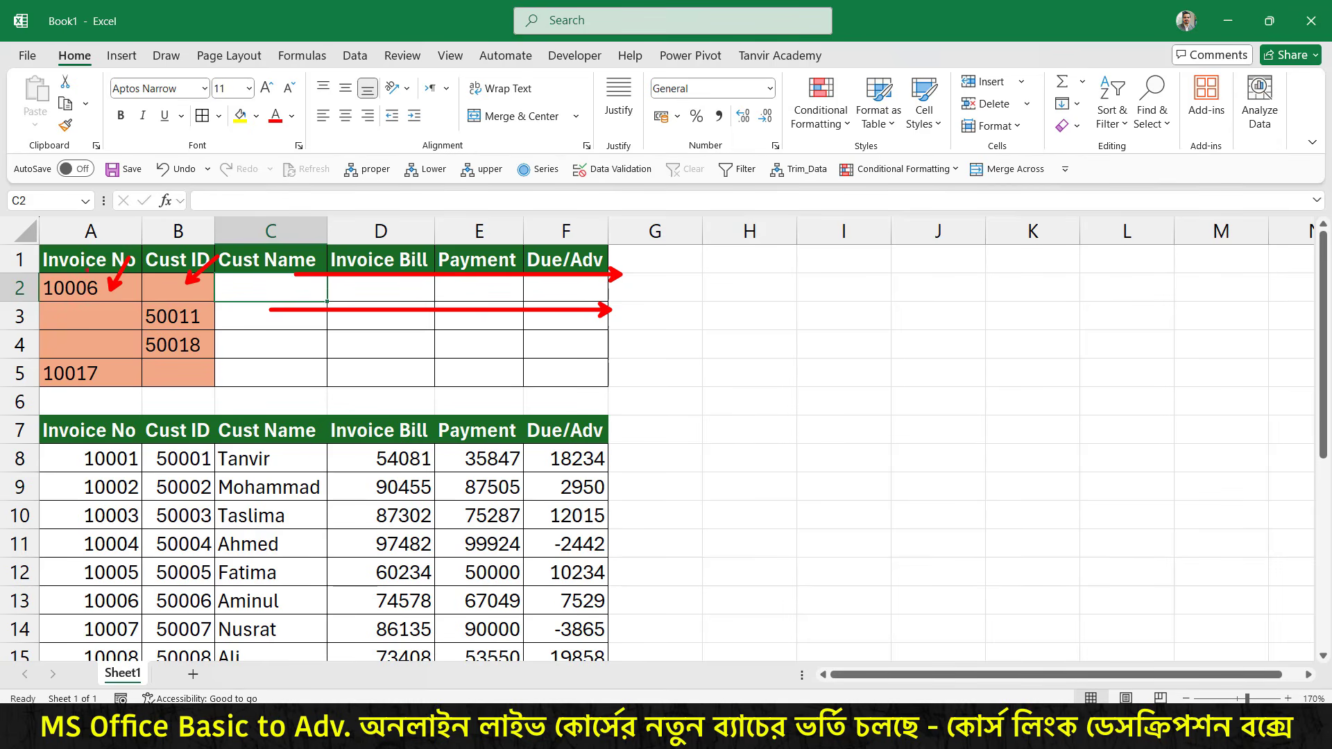
{"action": "key", "text": "ctrl+z"}
{"action": "key", "text": "ctrl+z"}
{"action": "key", "text": "ctrl+z"}
{"action": "key", "text": "ctrl+z"}
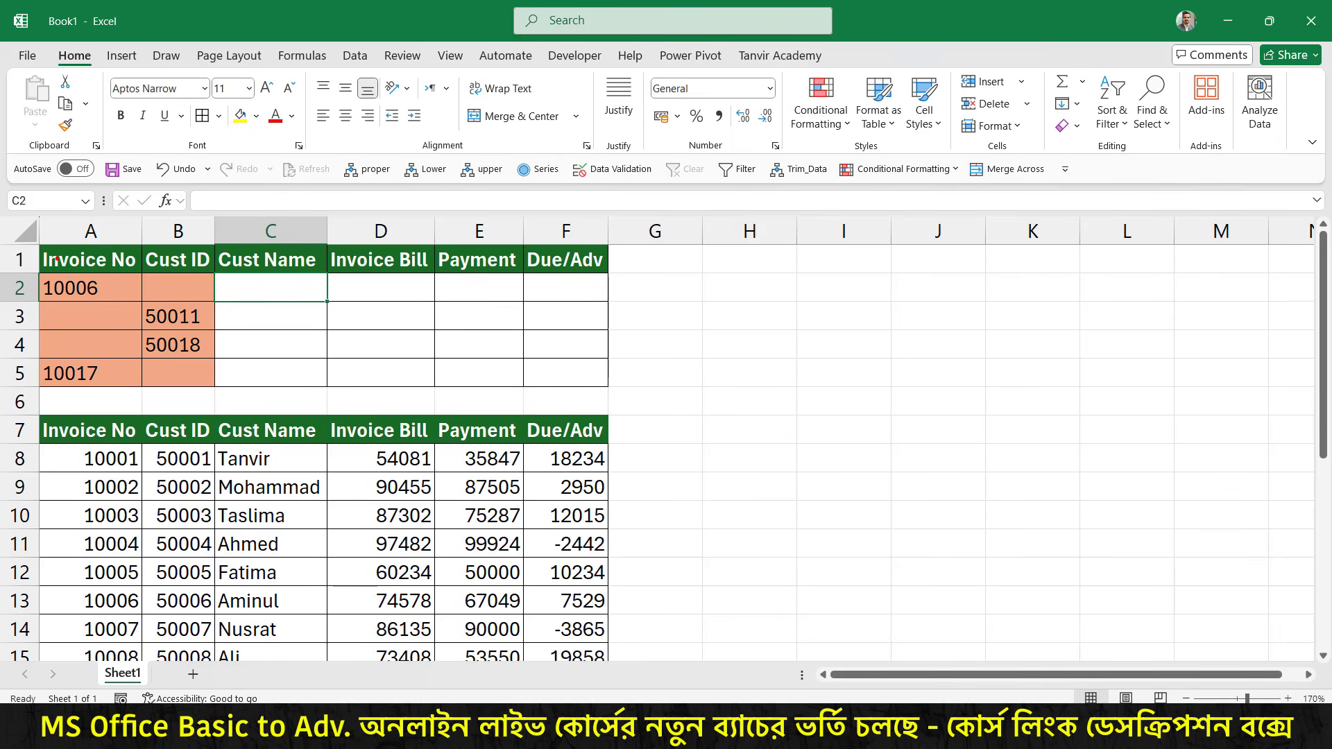
{"action": "left_click_drag", "start_coordinate": [38, 247], "coordinate": [138, 274]}
{"action": "mouse_move", "coordinate": [149, 249]}
{"action": "left_mouse_down"}
{"action": "mouse_move", "coordinate": [201, 263]}
{"action": "mouse_move", "coordinate": [238, 307]}
{"action": "left_mouse_up"}
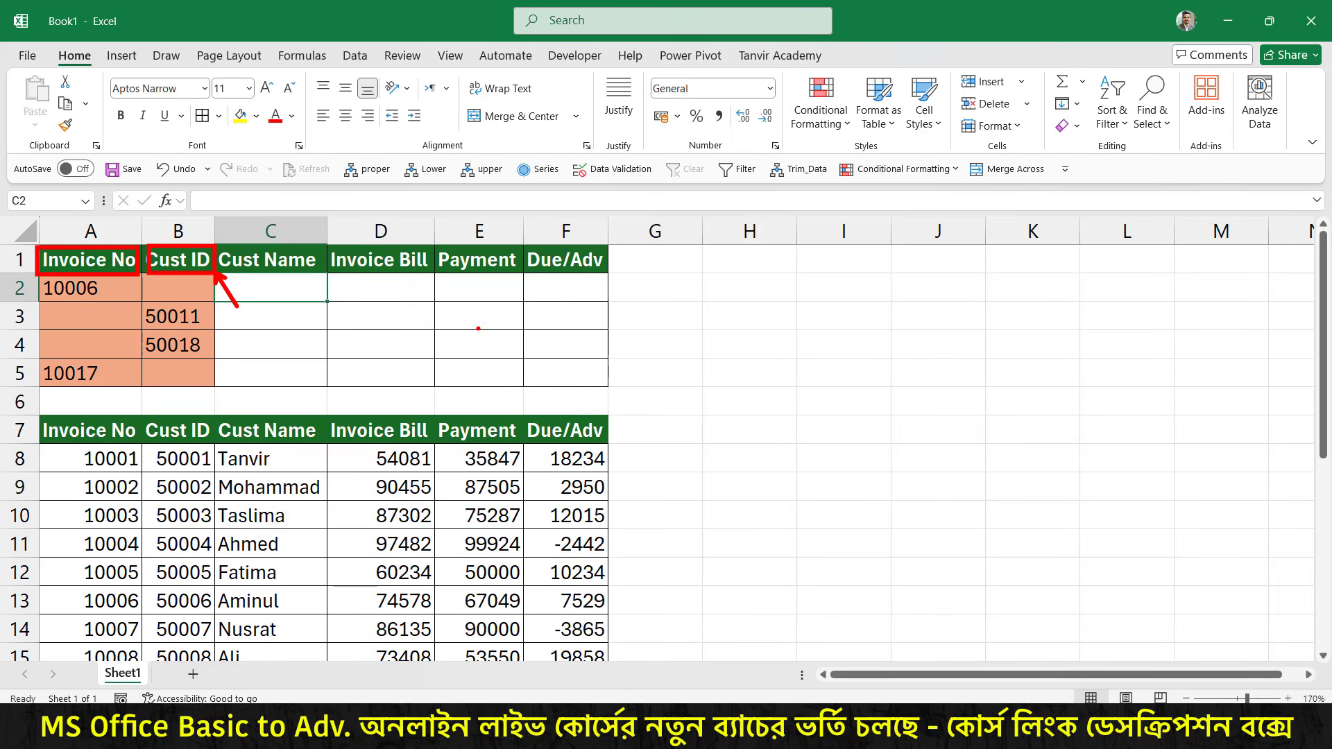
{"action": "left_click_drag", "start_coordinate": [477, 328], "coordinate": [569, 399]}
{"action": "key", "text": "Escape"}
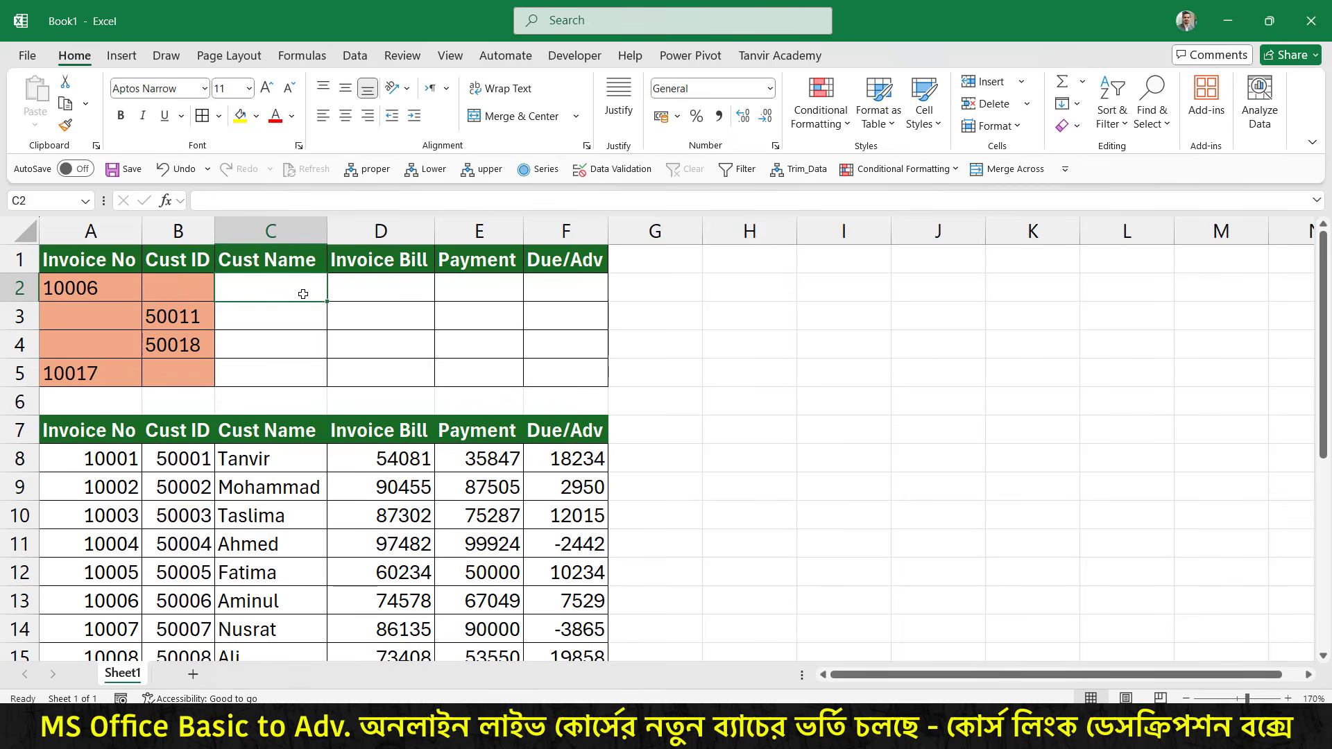
Begin a VLOOKUP formula in cell C2 with the invoice number in A2 as the lookup value.
{"action": "type", "text": "=vlo"}
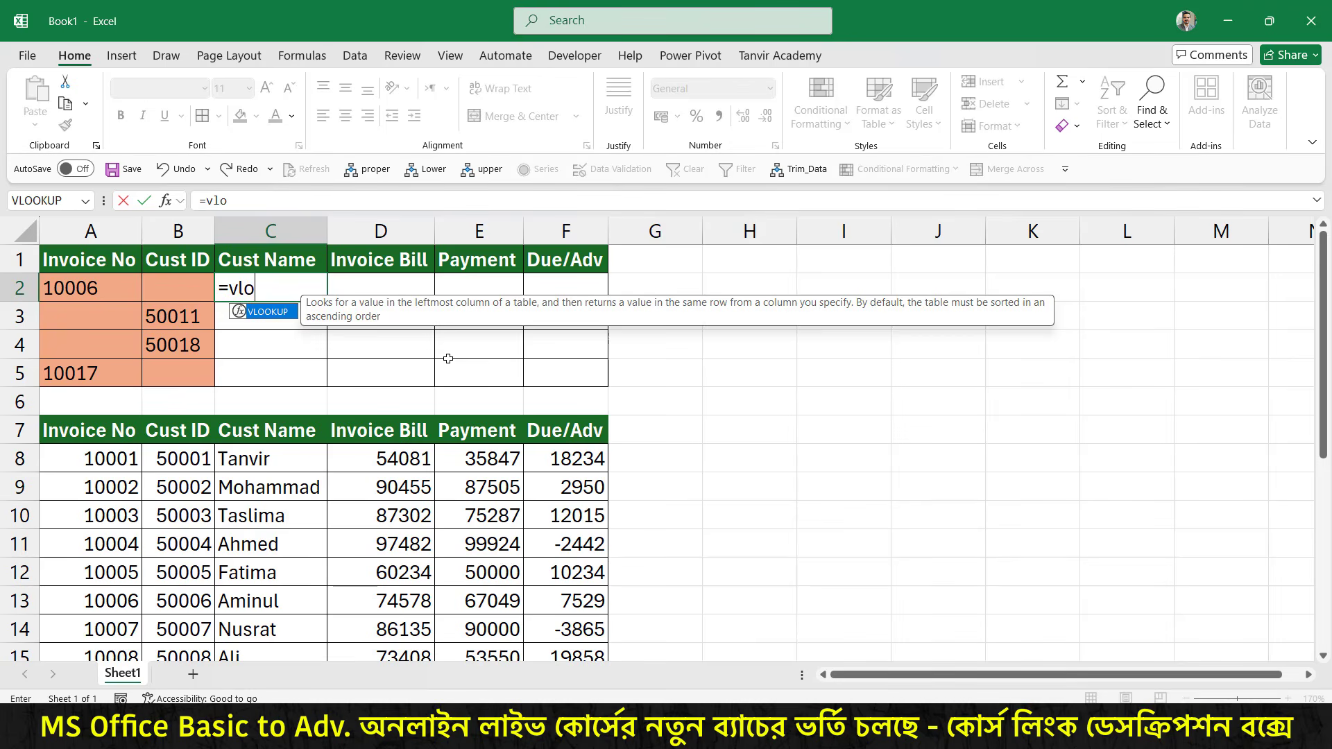
{"action": "key", "text": "Tab"}
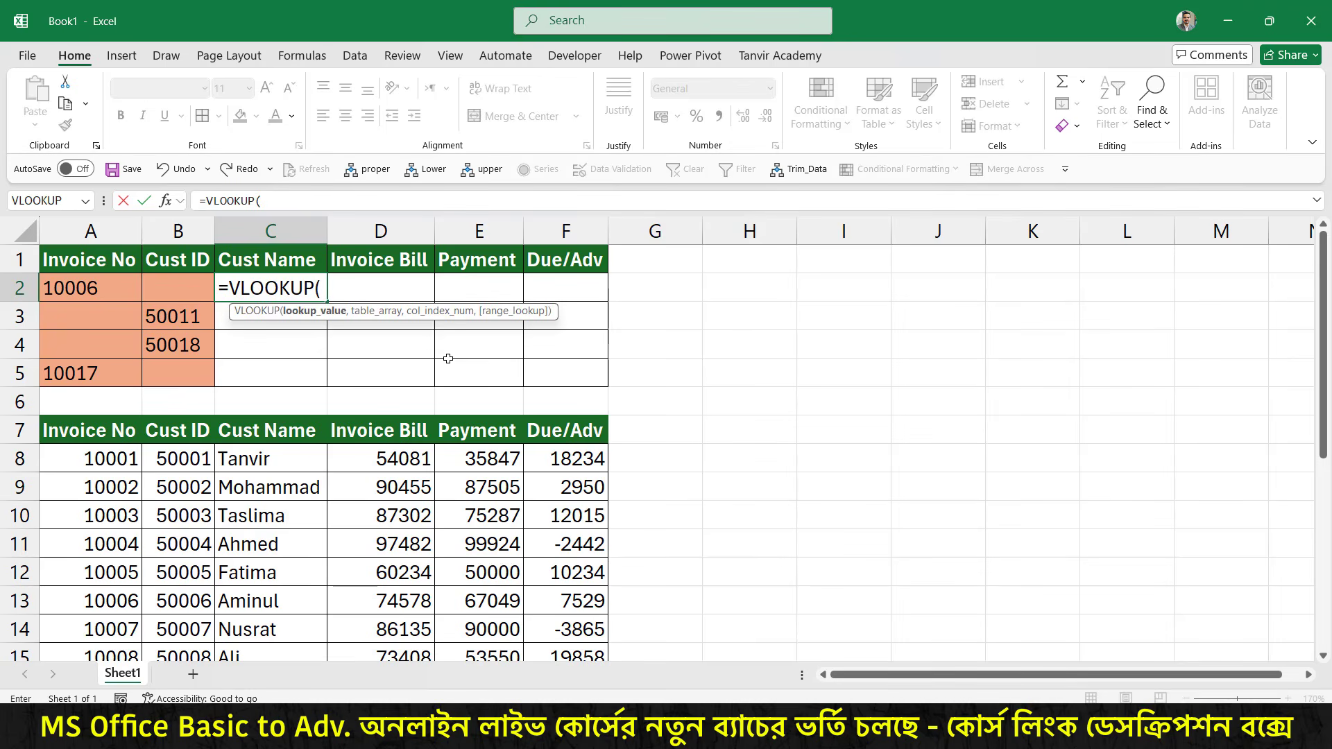
{"action": "key", "text": "ctrl+2"}
{"action": "left_click_drag", "start_coordinate": [127, 243], "coordinate": [158, 190]}
{"action": "left_click_drag", "start_coordinate": [633, 275], "coordinate": [263, 274]}
{"action": "key", "text": "Escape"}
{"action": "left_click", "coordinate": [103, 286]}
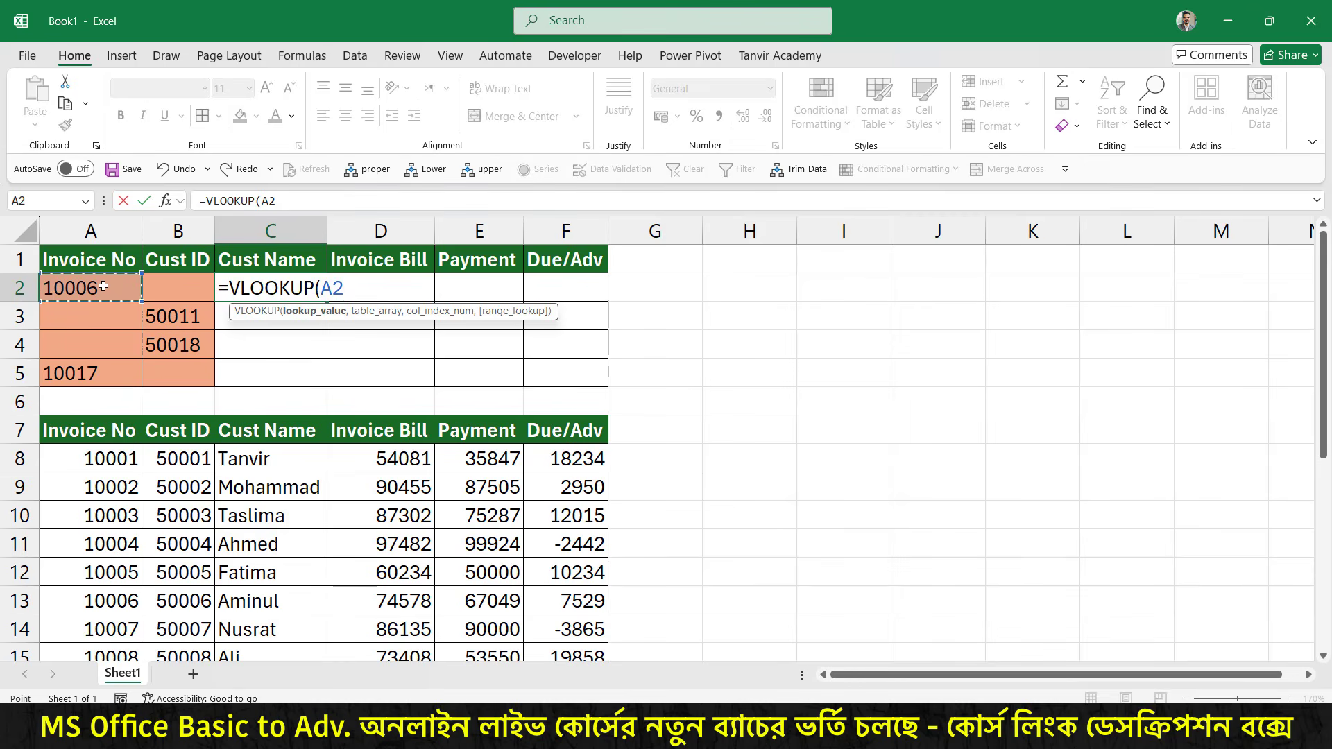
{"action": "type", "text": ","}
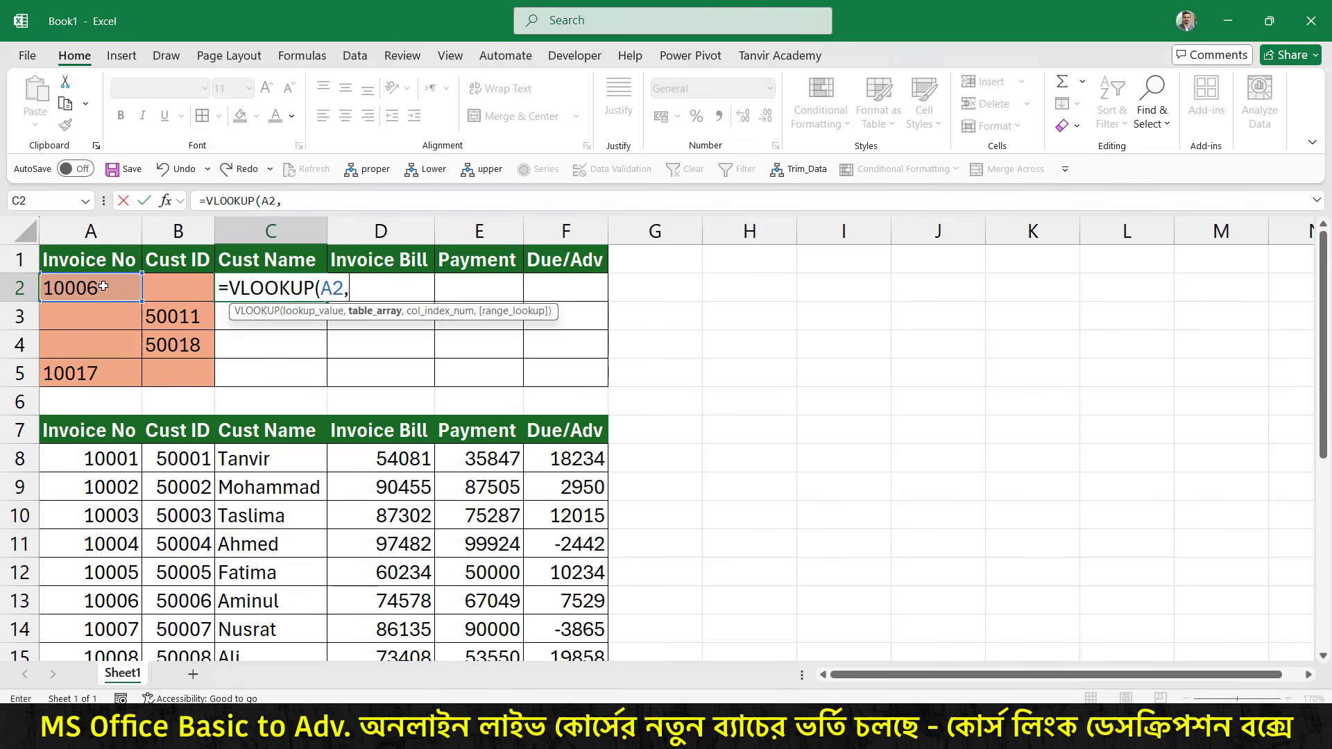
{"action": "left_click_drag", "start_coordinate": [102, 271], "coordinate": [102, 195]}
{"action": "mouse_move", "coordinate": [314, 248]}
{"action": "left_mouse_down"}
{"action": "mouse_move", "coordinate": [316, 215]}
{"action": "mouse_move", "coordinate": [362, 218]}
{"action": "mouse_move", "coordinate": [367, 187]}
{"action": "left_mouse_up"}
{"action": "left_click_drag", "start_coordinate": [455, 243], "coordinate": [454, 198]}
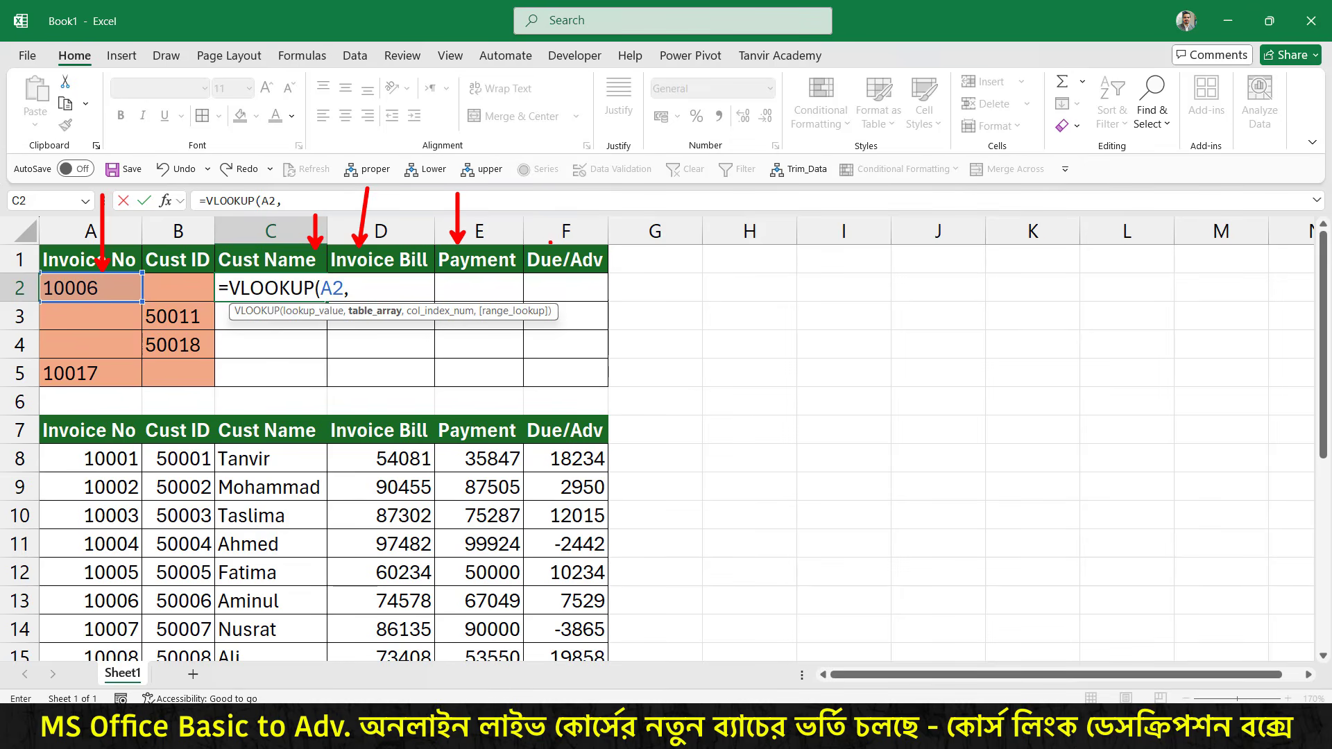
{"action": "left_click_drag", "start_coordinate": [551, 242], "coordinate": [550, 189]}
{"action": "left_click_drag", "start_coordinate": [69, 446], "coordinate": [70, 397]}
{"action": "left_click_drag", "start_coordinate": [187, 234], "coordinate": [632, 279]}
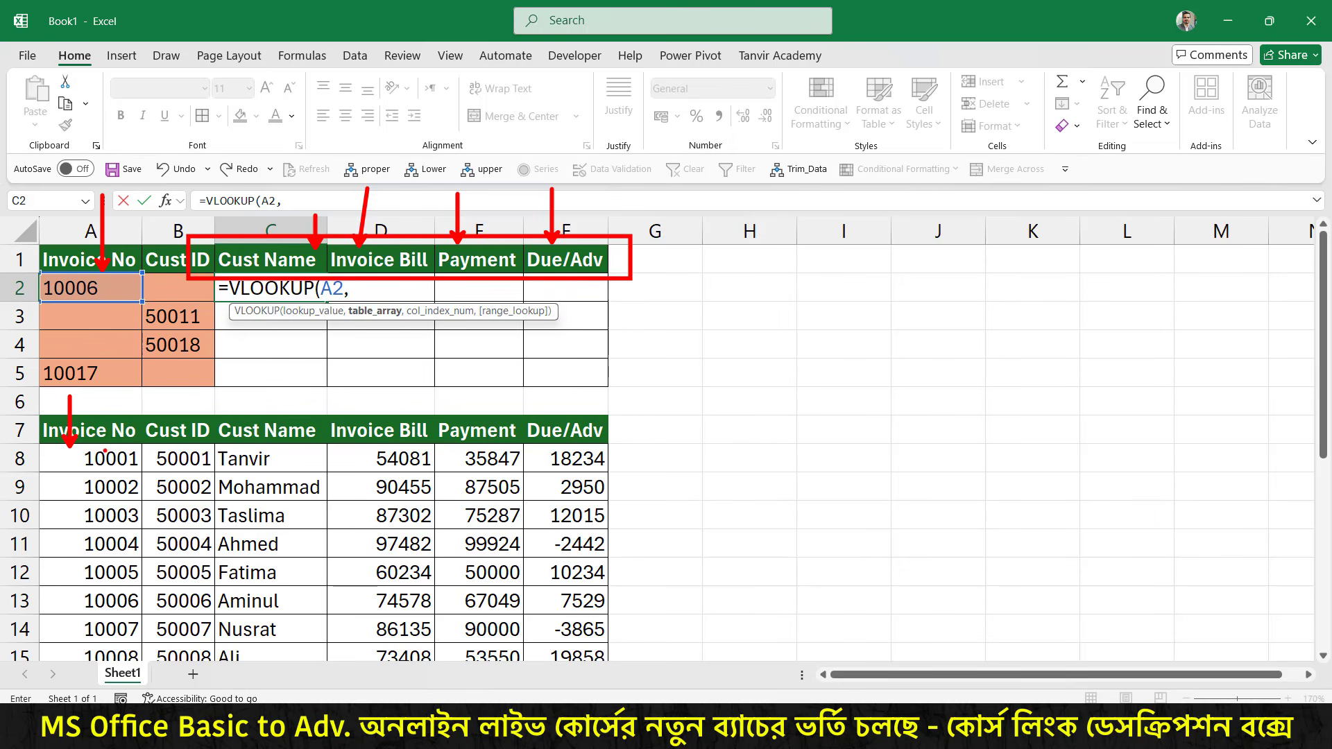
{"action": "left_click_drag", "start_coordinate": [105, 451], "coordinate": [116, 386]}
{"action": "left_click_drag", "start_coordinate": [608, 450], "coordinate": [150, 449]}
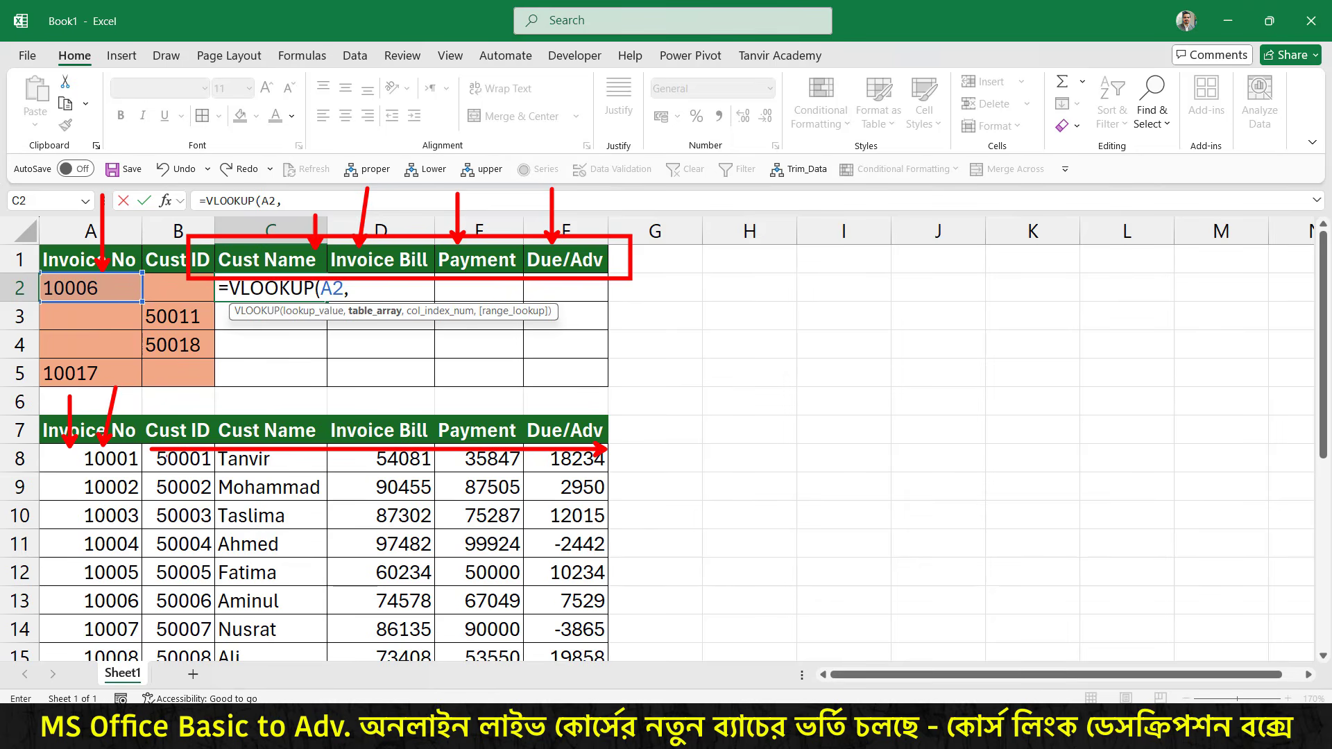
{"action": "key", "text": "Escape"}
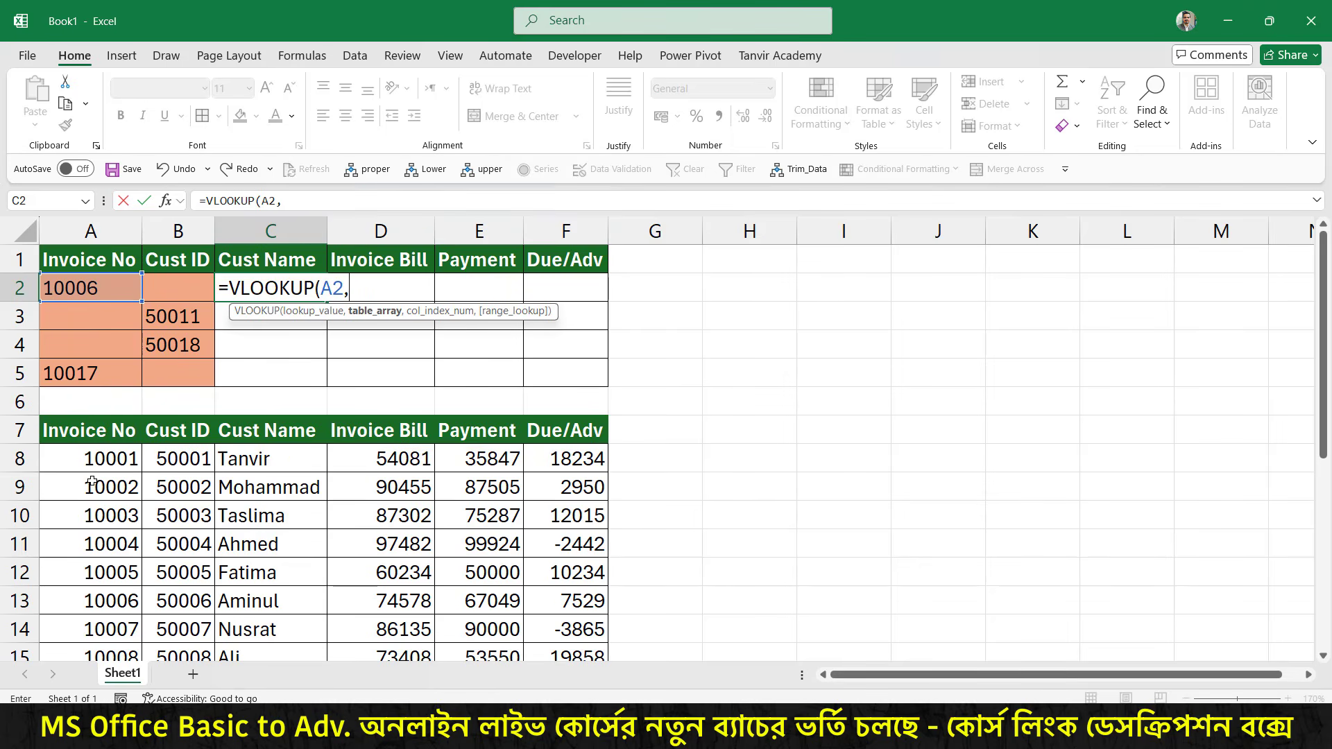
Set the VLOOKUP table array to the invoice data in A8:F25 and continue to the column index argument.
{"action": "left_click", "coordinate": [105, 459]}
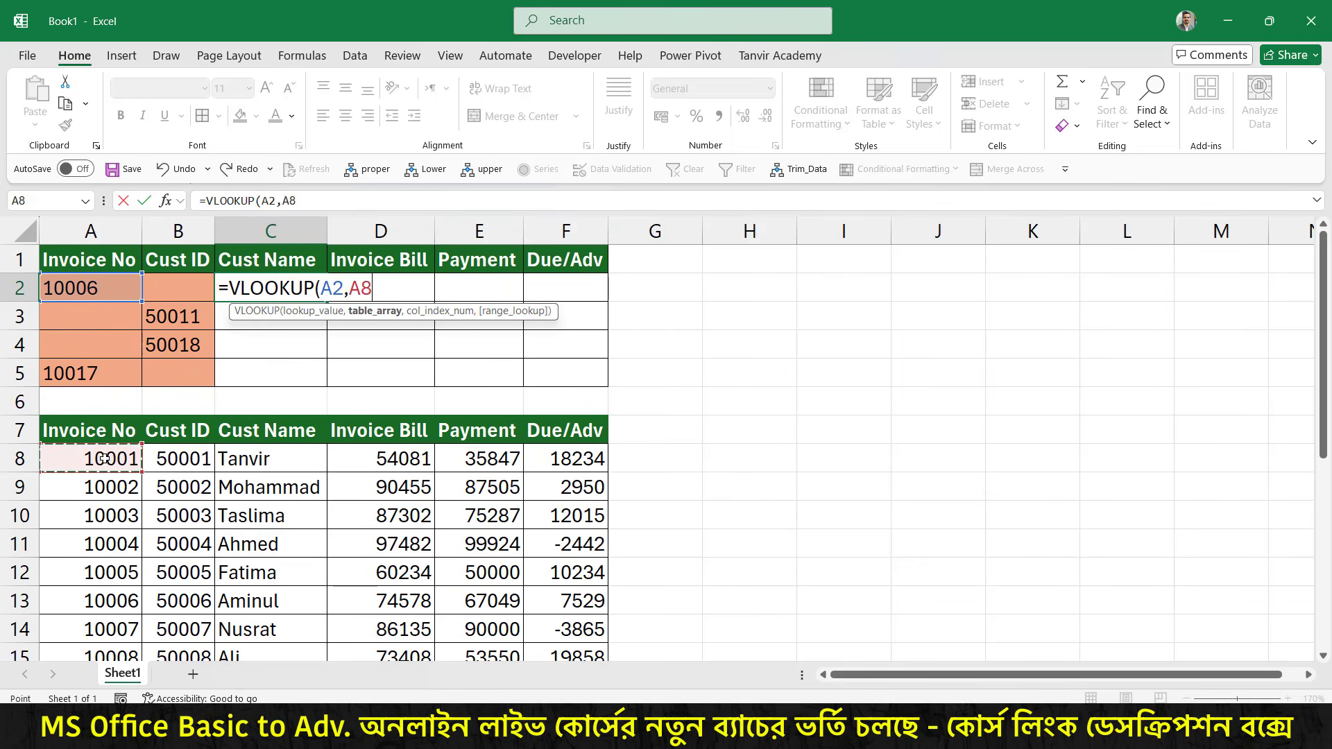
{"action": "left_click_drag", "start_coordinate": [142, 459], "coordinate": [563, 464]}
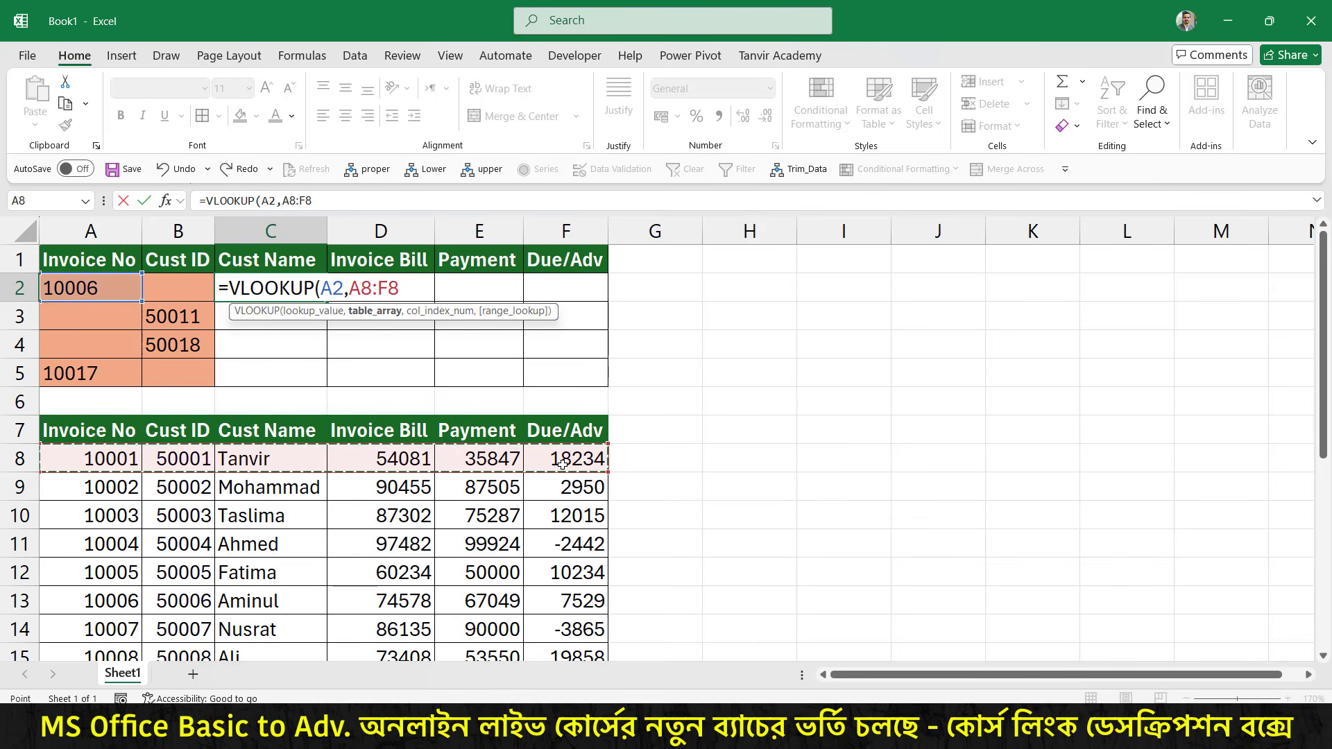
{"action": "key", "text": "ctrl+shift+Down"}
{"action": "key", "text": "ctrl+BackSpace"}
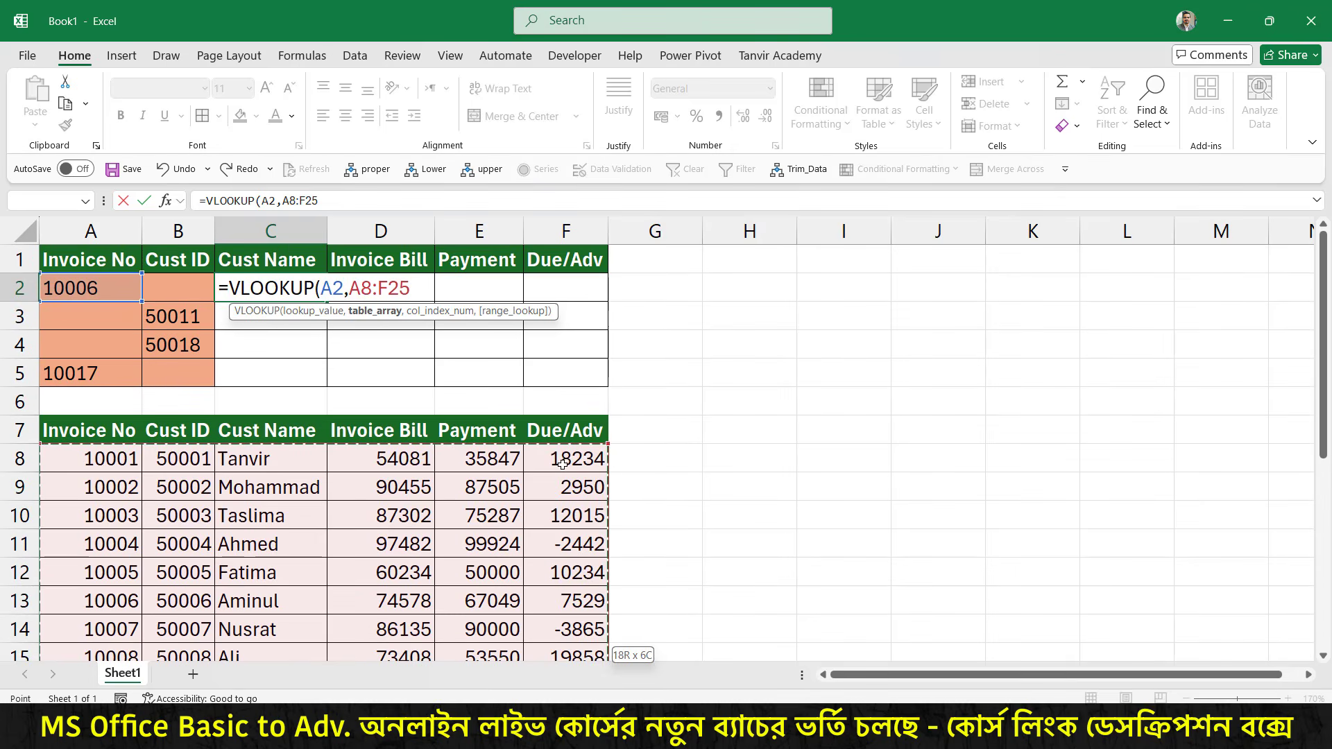
{"action": "type", "text": ","}
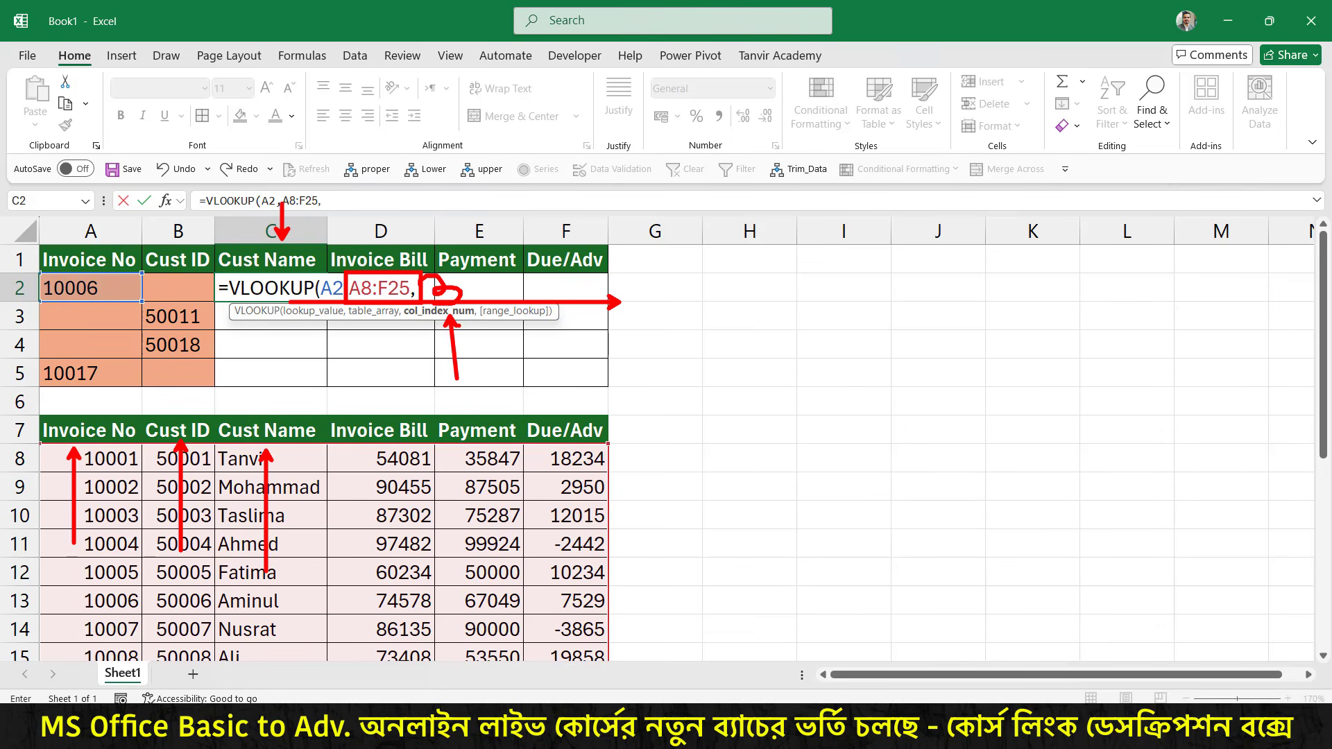
{"action": "key", "text": "Escape"}
{"action": "key", "text": "ctrl+2"}
{"action": "left_click_drag", "start_coordinate": [404, 242], "coordinate": [436, 161]}
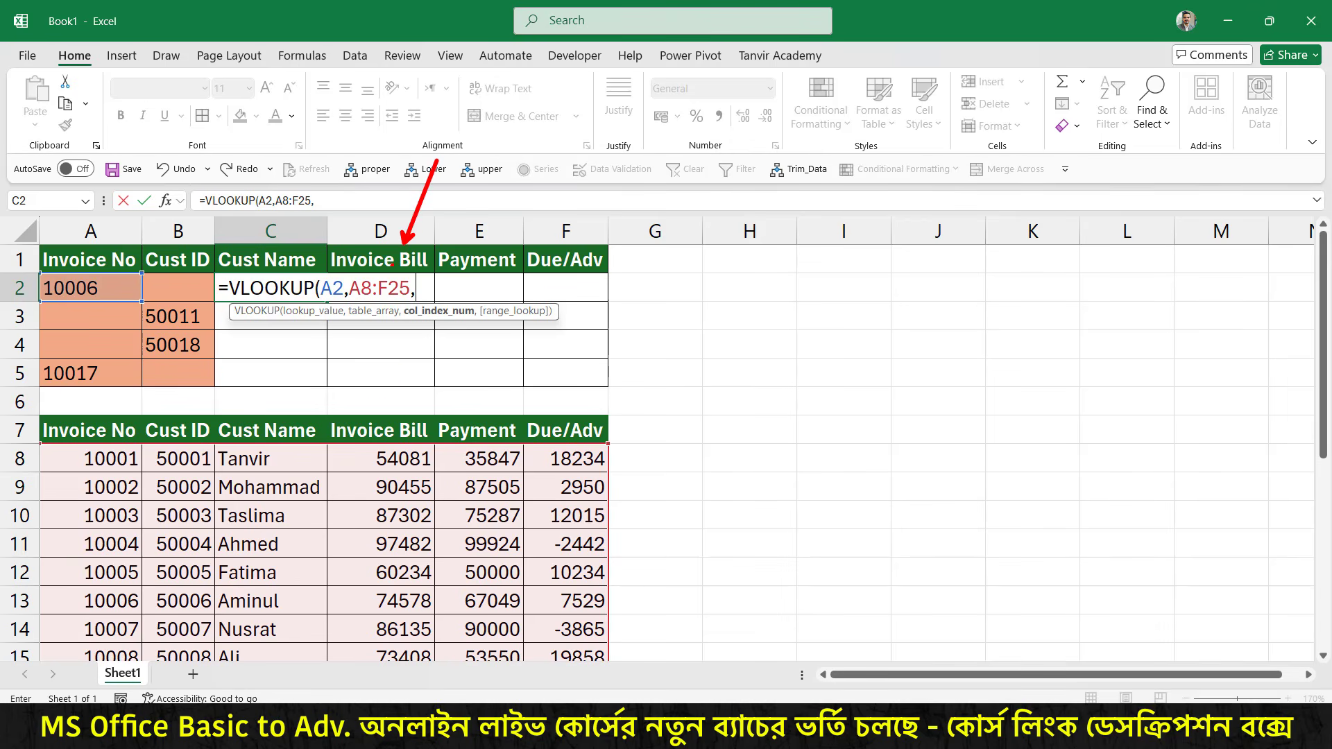
{"action": "mouse_move", "coordinate": [392, 265]}
{"action": "left_mouse_down"}
{"action": "mouse_move", "coordinate": [392, 415]}
{"action": "mouse_move", "coordinate": [429, 401]}
{"action": "mouse_move", "coordinate": [426, 423]}
{"action": "left_mouse_up"}
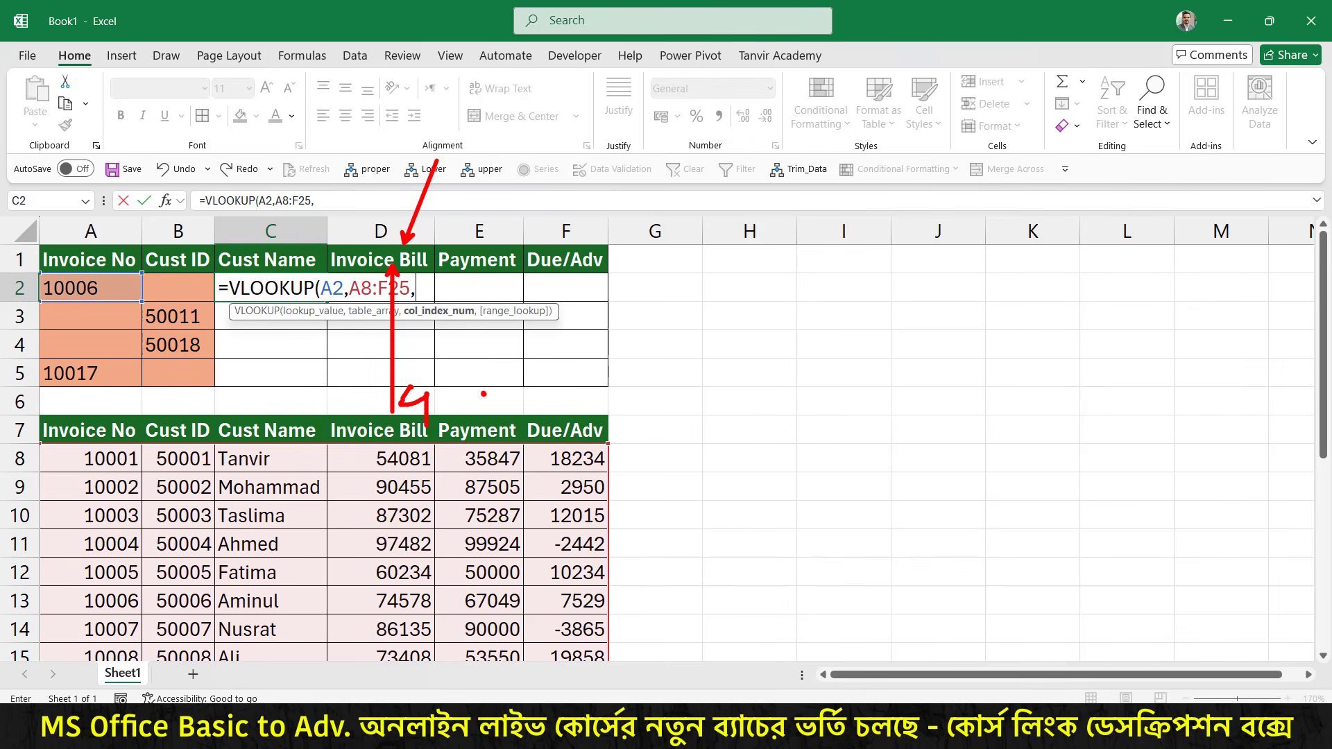
{"action": "mouse_move", "coordinate": [485, 392]}
{"action": "left_mouse_down"}
{"action": "mouse_move", "coordinate": [479, 414]}
{"action": "mouse_move", "coordinate": [513, 376]}
{"action": "mouse_move", "coordinate": [583, 410]}
{"action": "mouse_move", "coordinate": [586, 400]}
{"action": "left_mouse_up"}
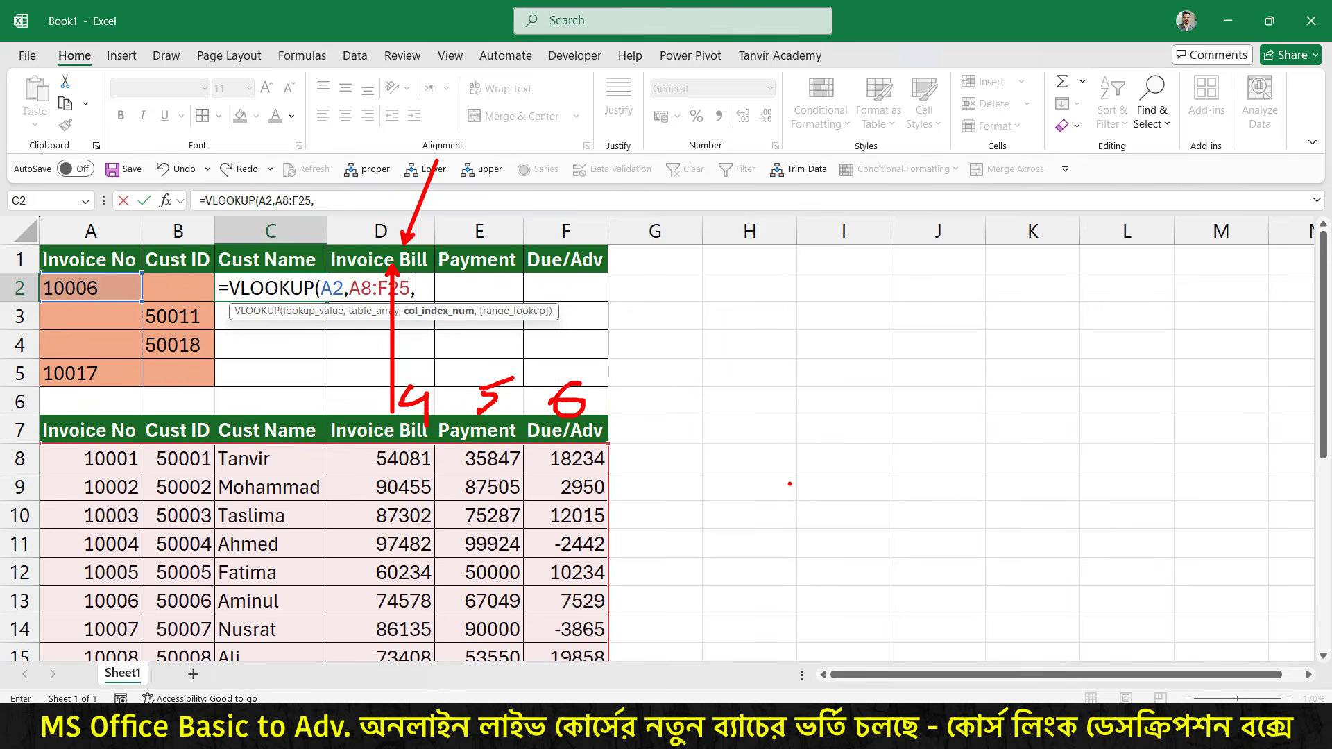
{"action": "key", "text": "Escape"}
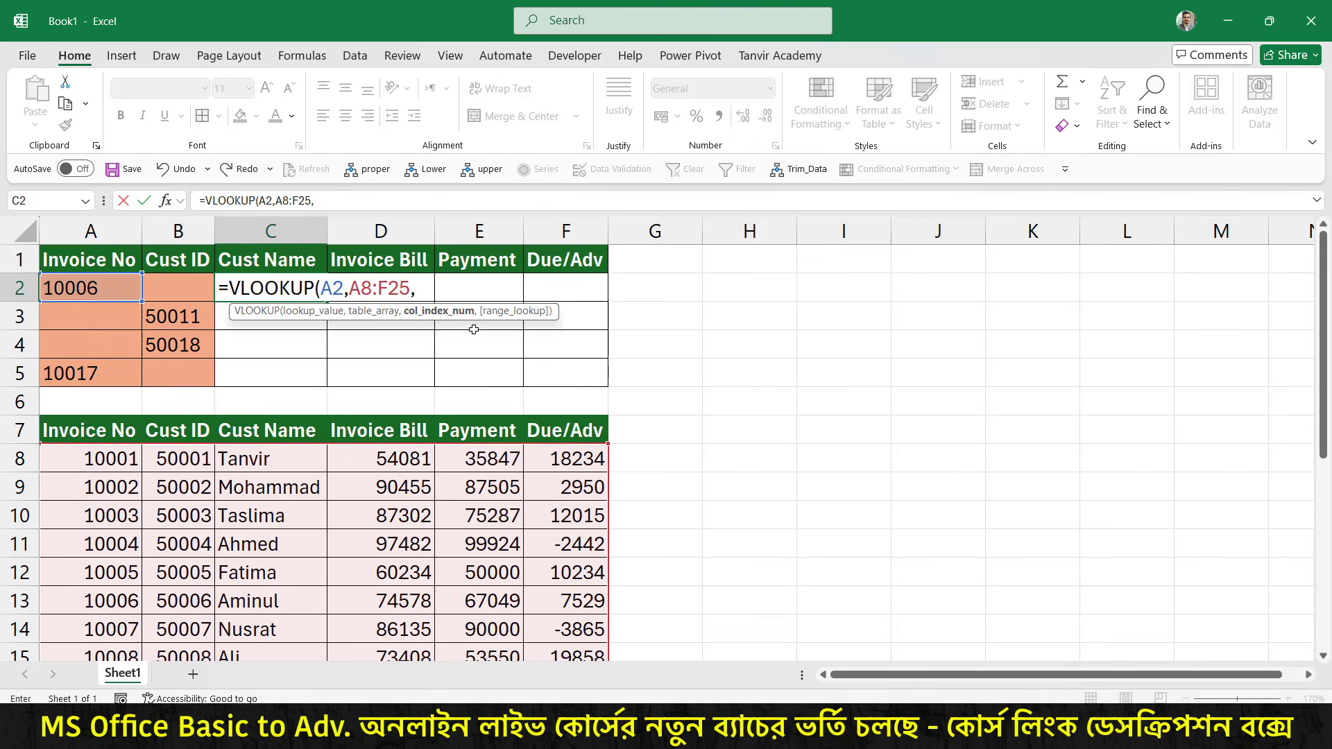
Add COLUMN(C6) to the VLOOKUP formula as its column index argument.
{"action": "type", "text": "col"}
{"action": "key", "text": "Tab"}
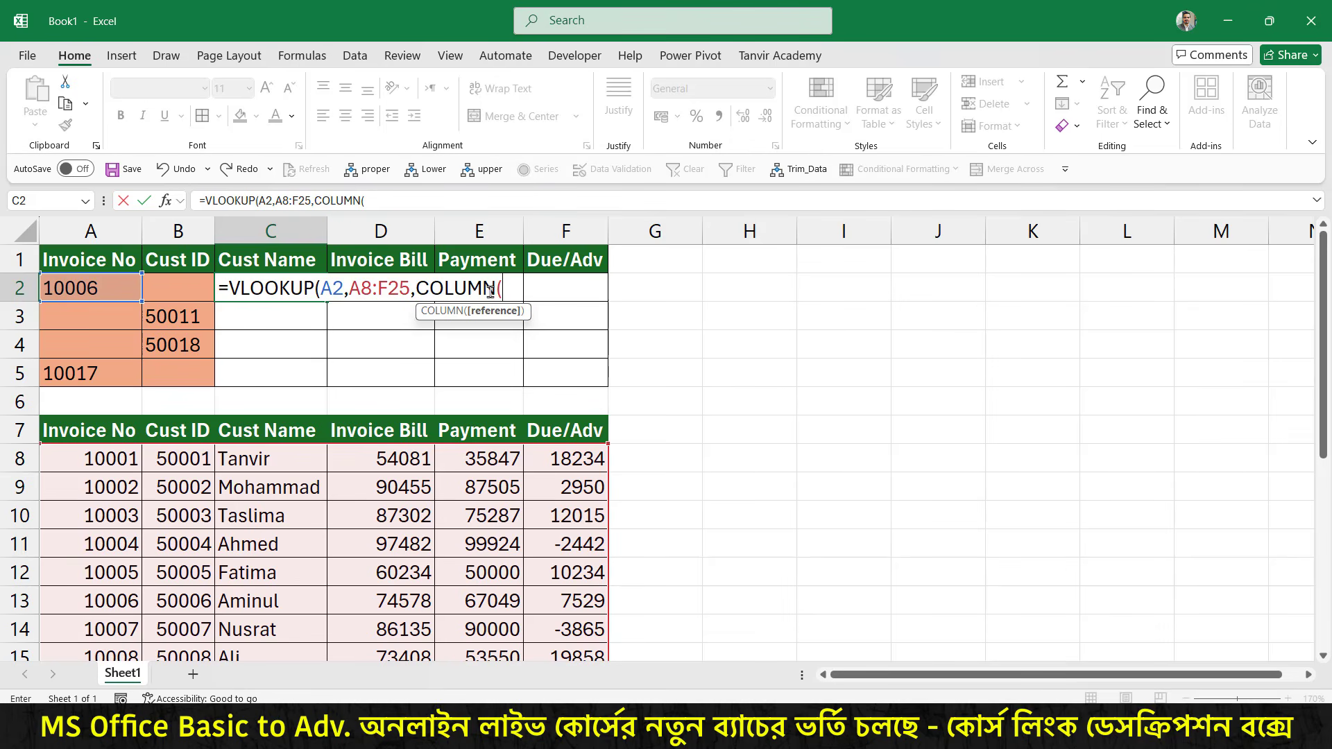
{"action": "key", "text": "ctrl+2"}
{"action": "left_click_drag", "start_coordinate": [254, 371], "coordinate": [251, 413]}
{"action": "left_click_drag", "start_coordinate": [296, 209], "coordinate": [275, 240]}
{"action": "left_click_drag", "start_coordinate": [256, 442], "coordinate": [256, 486]}
{"action": "key", "text": "Escape"}
{"action": "left_click", "coordinate": [268, 401]}
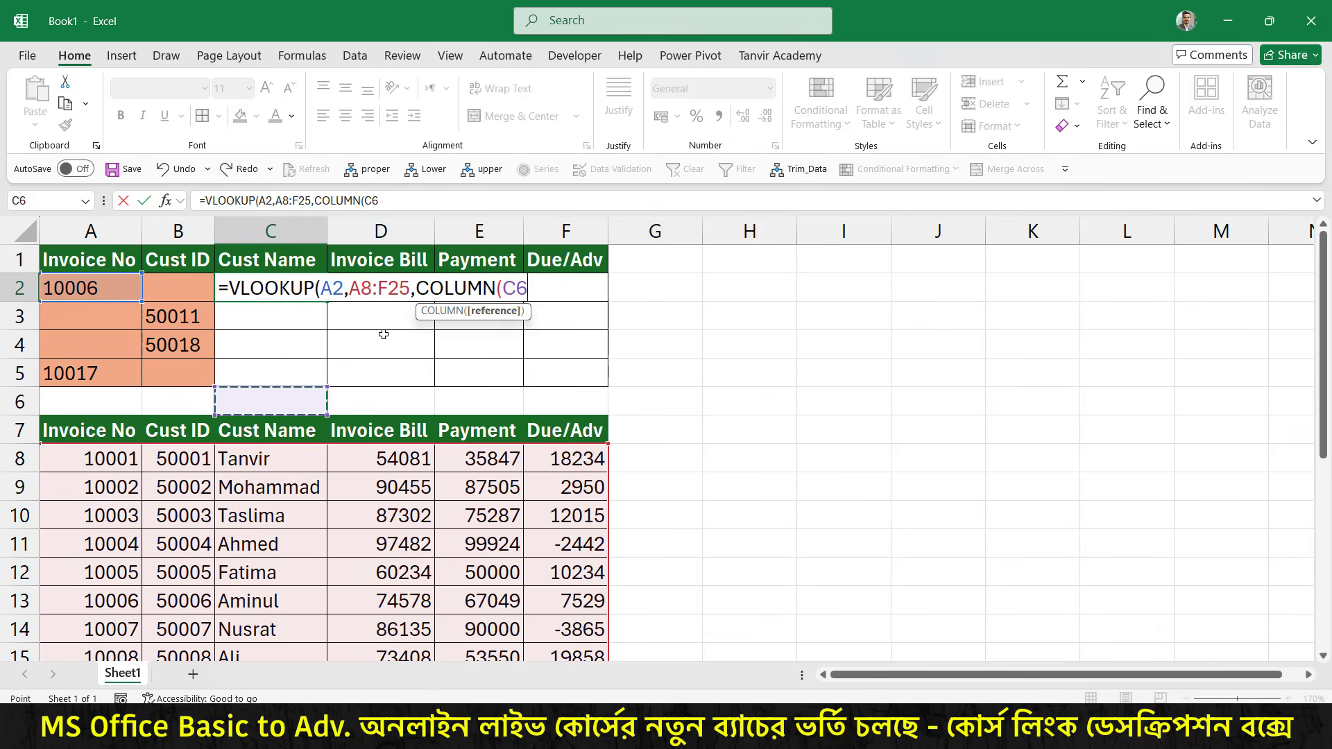
{"action": "type", "text": ")"}
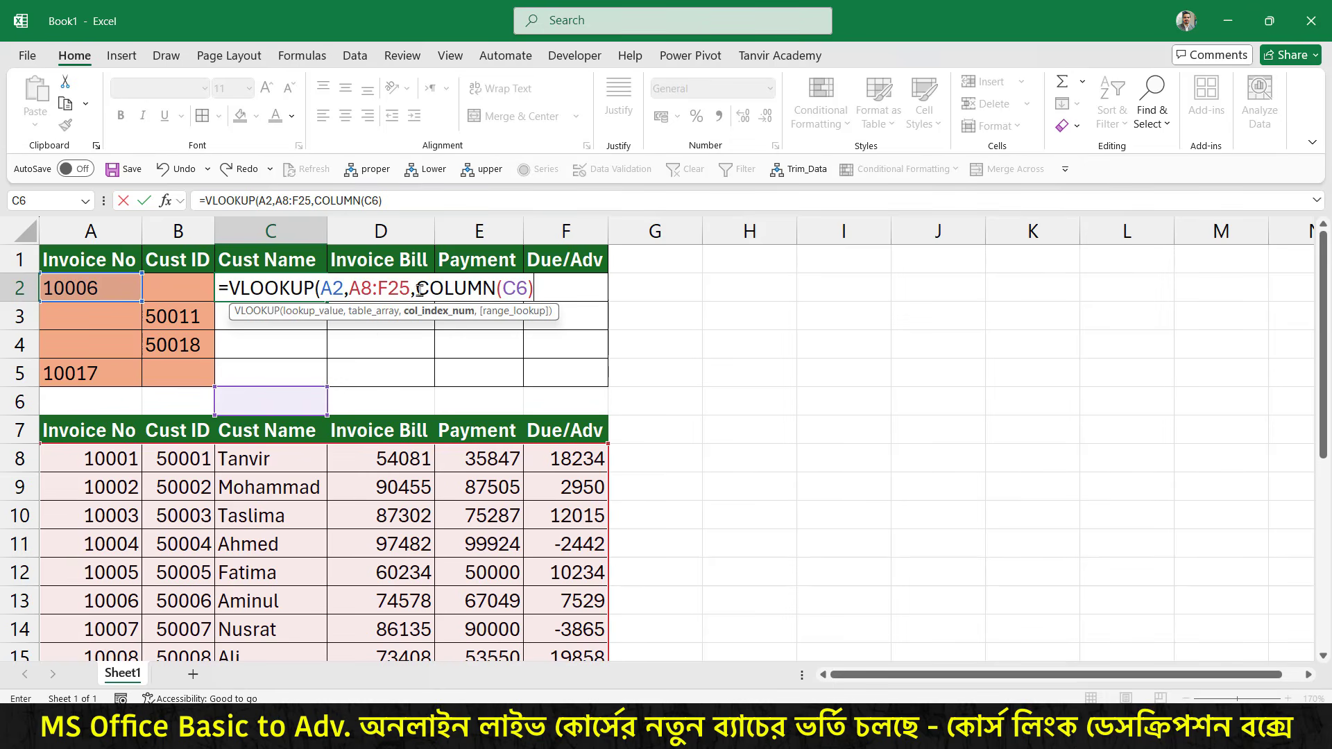
{"action": "left_click_drag", "start_coordinate": [415, 290], "coordinate": [535, 290]}
{"action": "key", "text": "F2"}
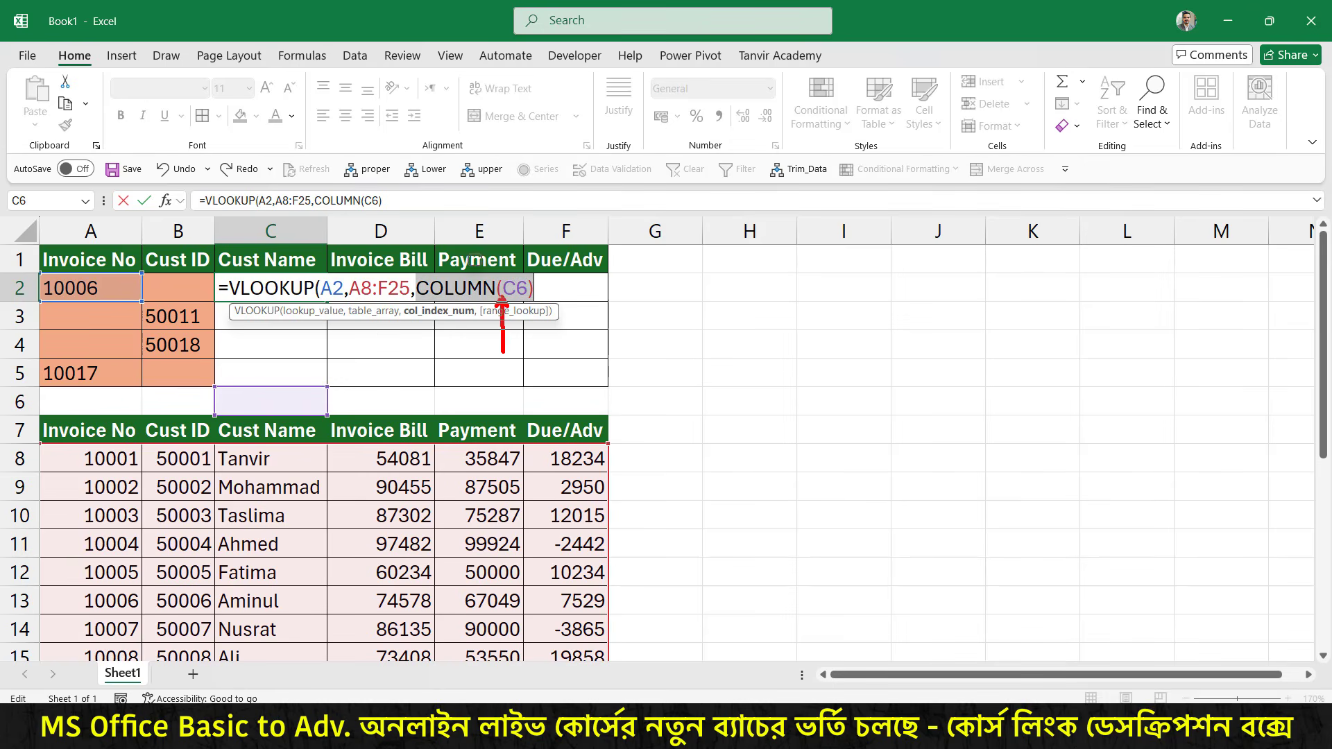
{"action": "left_click_drag", "start_coordinate": [811, 380], "coordinate": [784, 413]}
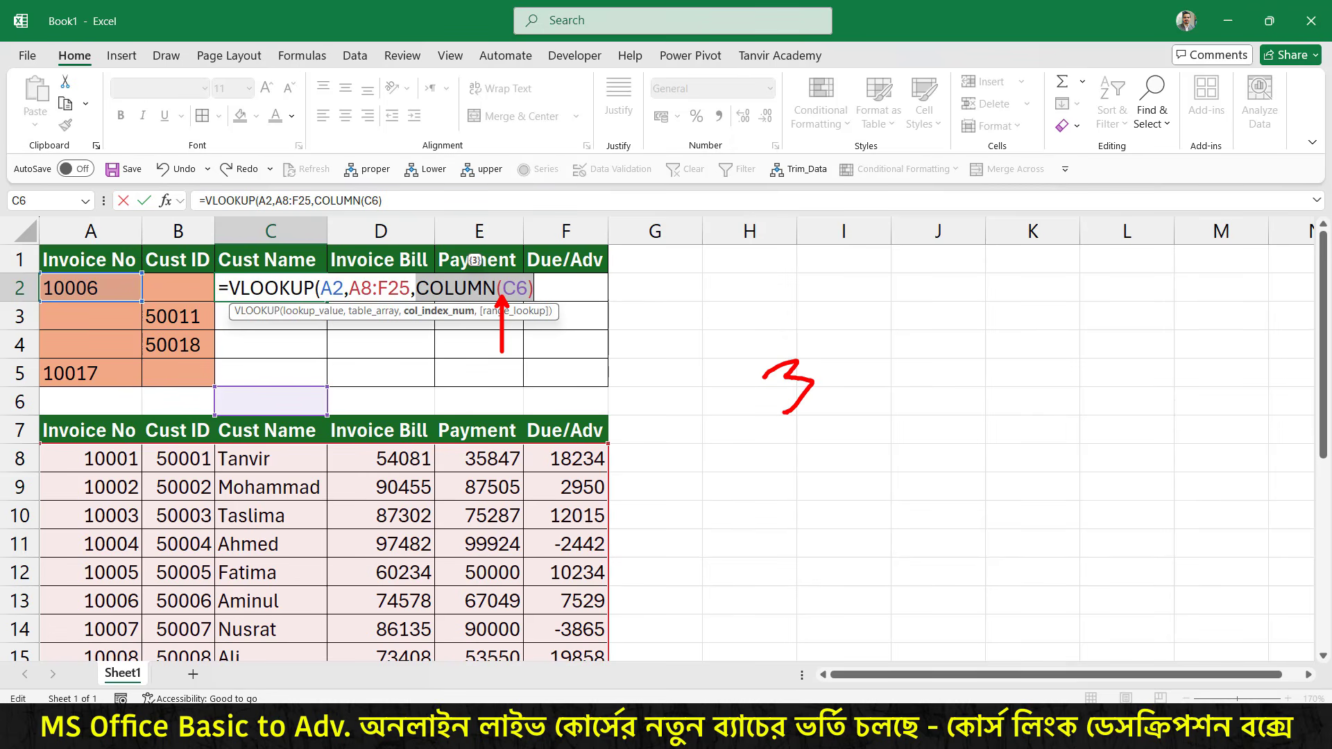
{"action": "mouse_move", "coordinate": [358, 358]}
{"action": "left_mouse_down"}
{"action": "mouse_move", "coordinate": [317, 396]}
{"action": "mouse_move", "coordinate": [385, 393]}
{"action": "mouse_move", "coordinate": [375, 396]}
{"action": "left_mouse_up"}
{"action": "mouse_move", "coordinate": [824, 433]}
{"action": "left_mouse_down"}
{"action": "mouse_move", "coordinate": [796, 476]}
{"action": "mouse_move", "coordinate": [843, 454]}
{"action": "left_mouse_up"}
{"action": "left_click_drag", "start_coordinate": [841, 456], "coordinate": [839, 528]}
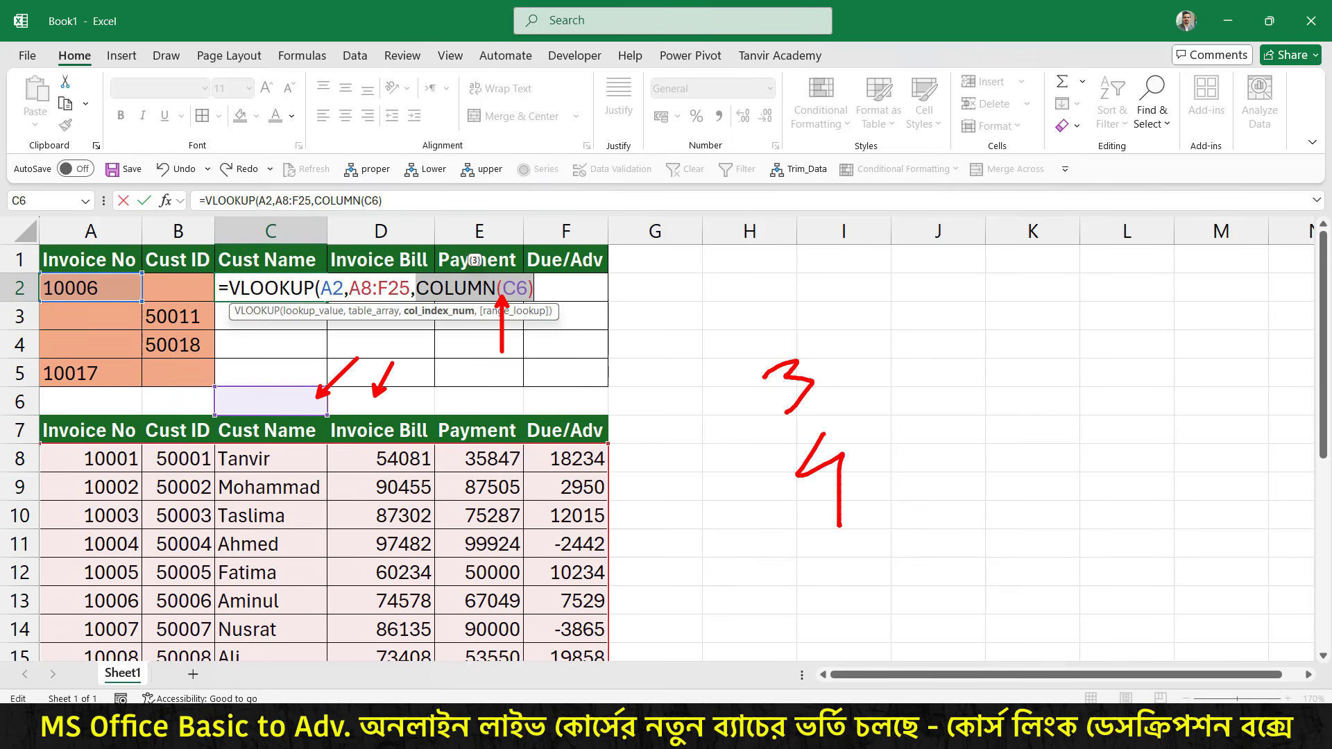
{"action": "left_click_drag", "start_coordinate": [491, 355], "coordinate": [468, 396]}
{"action": "left_click_drag", "start_coordinate": [466, 381], "coordinate": [480, 388]}
{"action": "left_click_drag", "start_coordinate": [590, 298], "coordinate": [476, 299]}
{"action": "left_click_drag", "start_coordinate": [582, 290], "coordinate": [595, 297]}
{"action": "left_click_drag", "start_coordinate": [533, 260], "coordinate": [520, 280]}
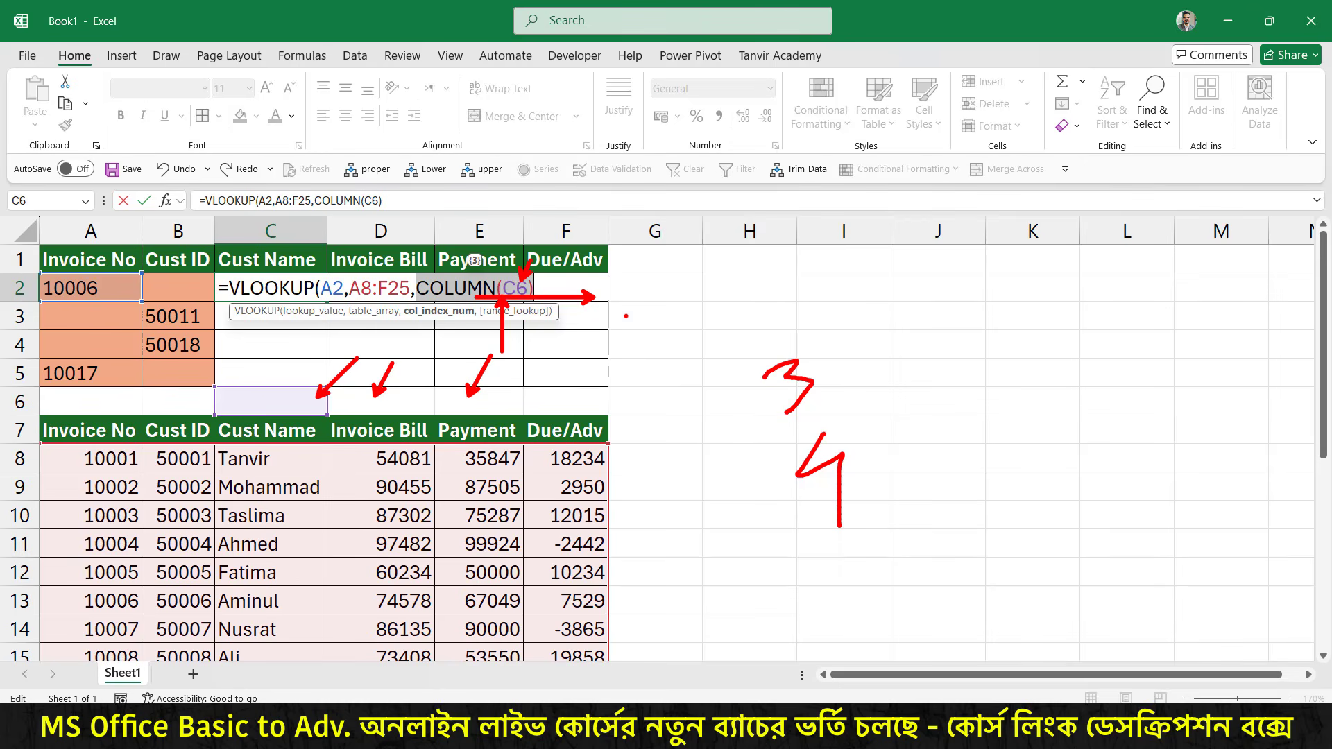
{"action": "left_click_drag", "start_coordinate": [465, 335], "coordinate": [478, 332]}
{"action": "left_click_drag", "start_coordinate": [469, 323], "coordinate": [495, 393]}
{"action": "key", "text": "Escape"}
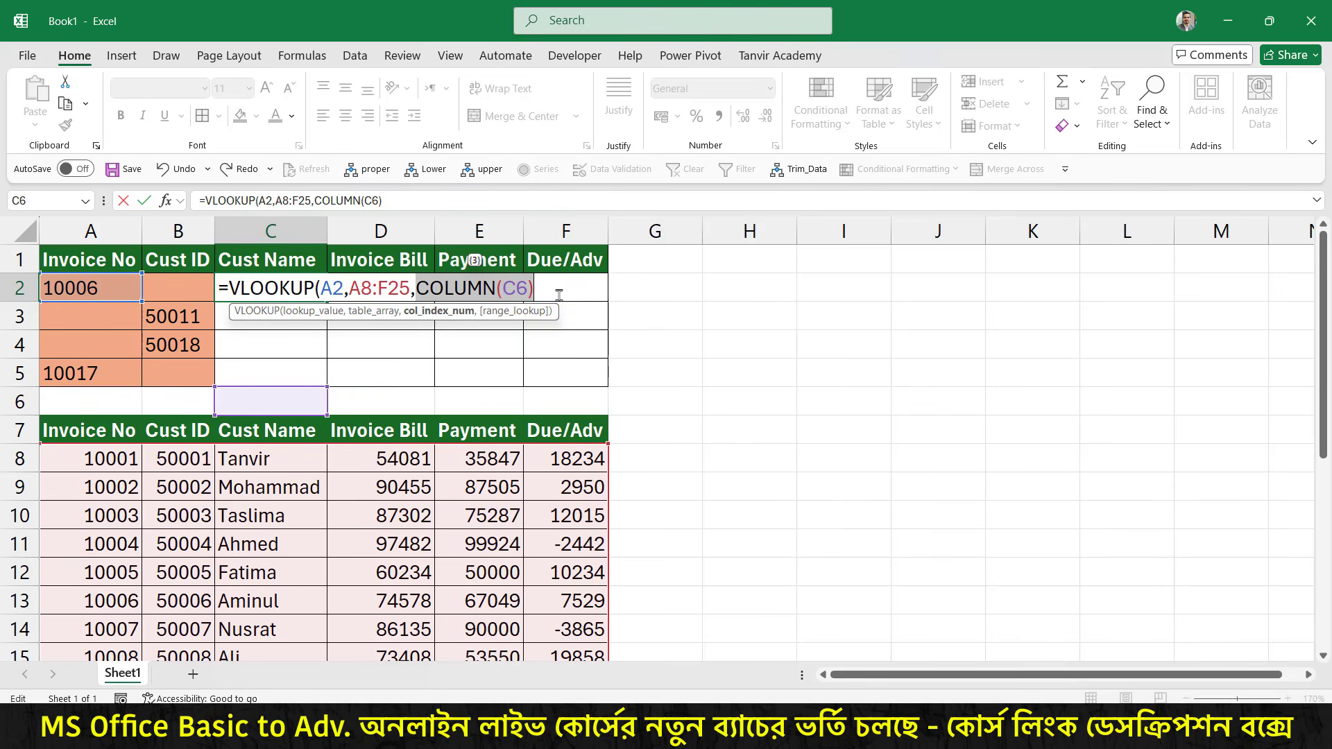
Set the VLOOKUP's range lookup argument to FALSE for an exact match and close the formula's parenthesis.
{"action": "type", "text": ","}
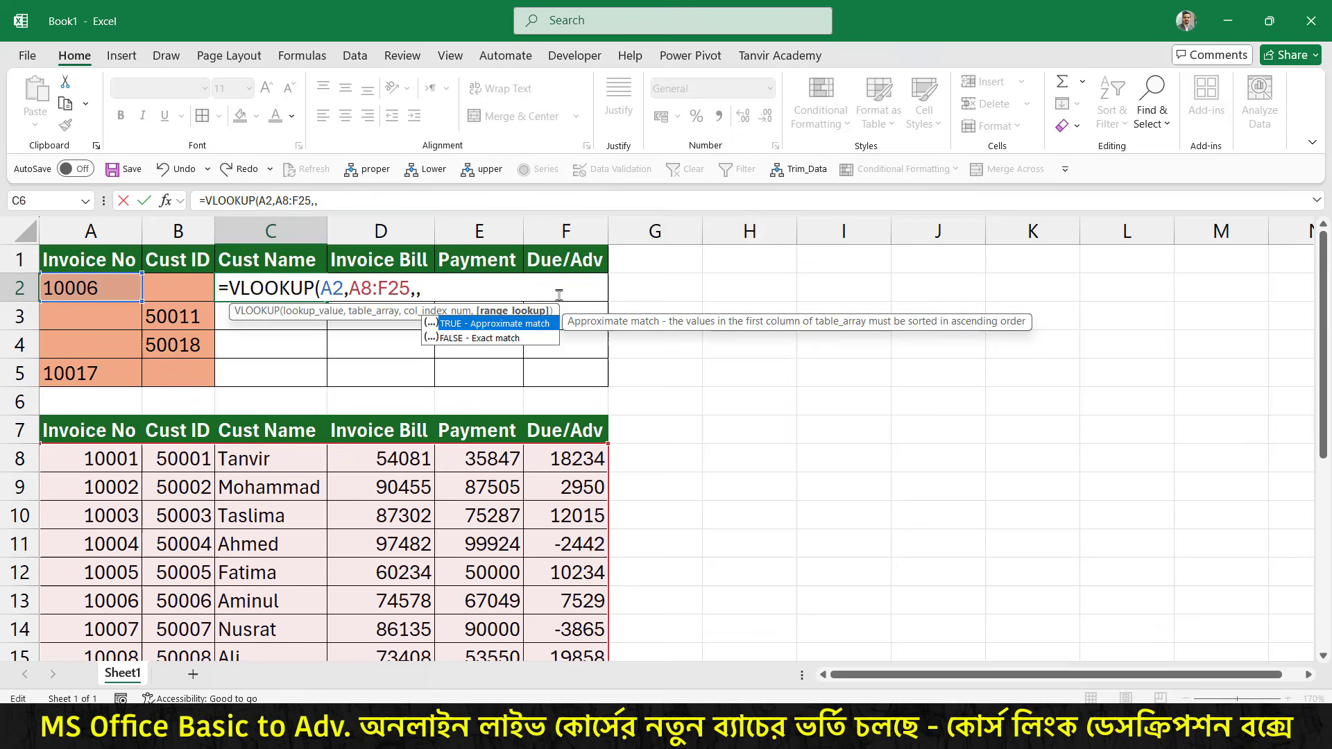
{"action": "double_click", "coordinate": [500, 338]}
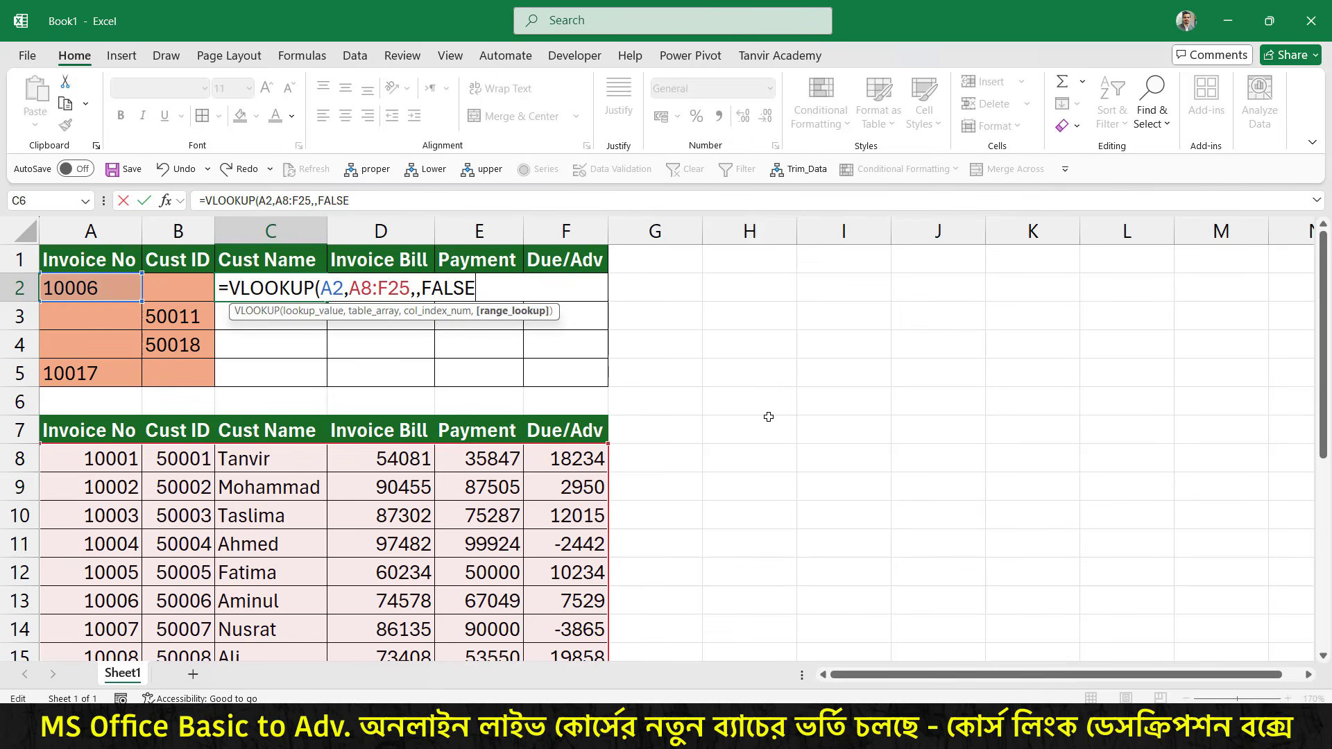
{"action": "type", "text": ")"}
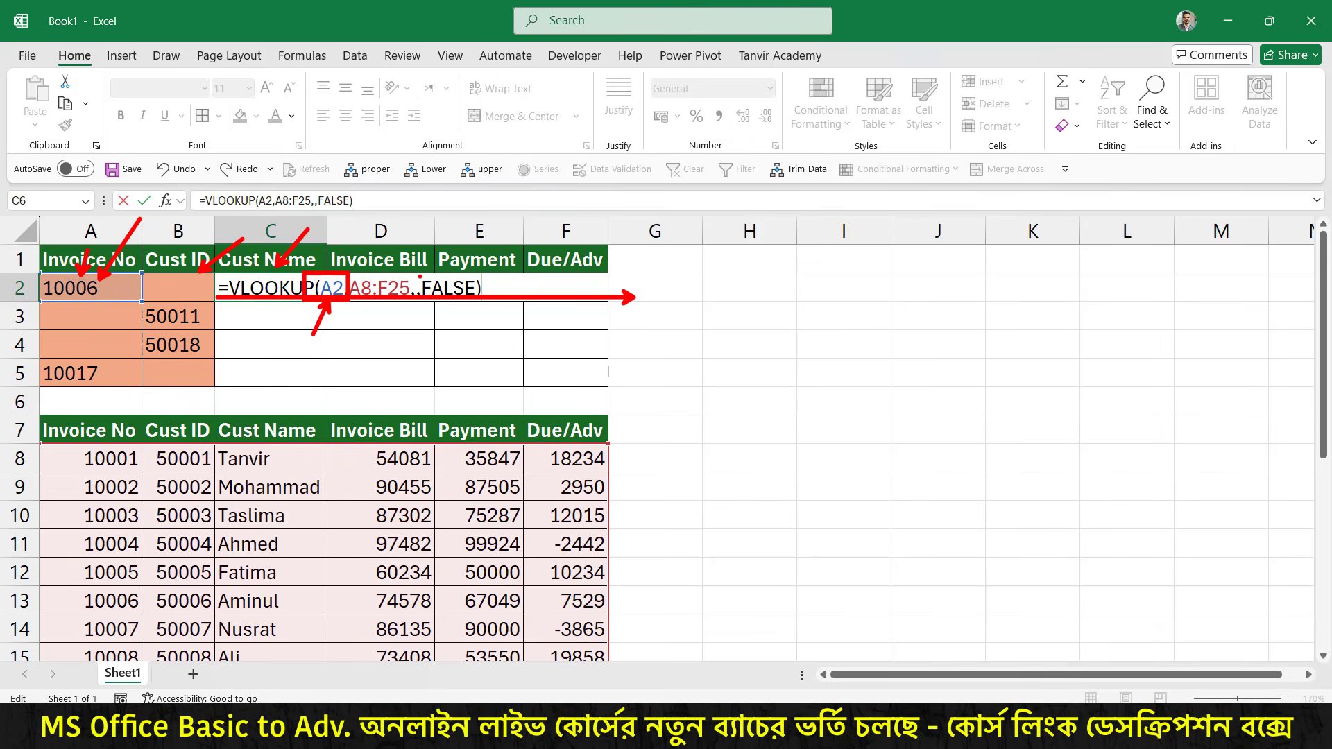
Lock the lookup value as $A2 and the table array as $A$8:$F$25, and enter the formula in C2.
{"action": "left_click", "coordinate": [322, 290]}
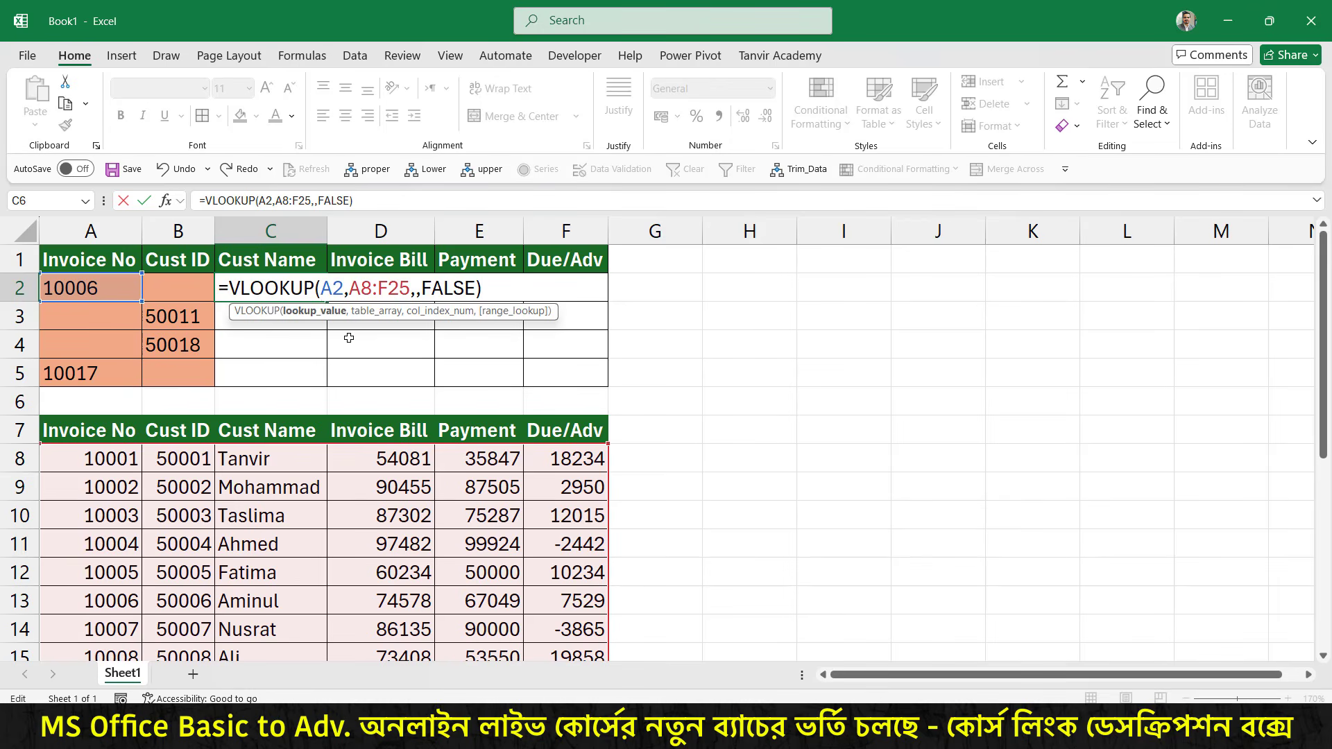
{"action": "type", "text": "$"}
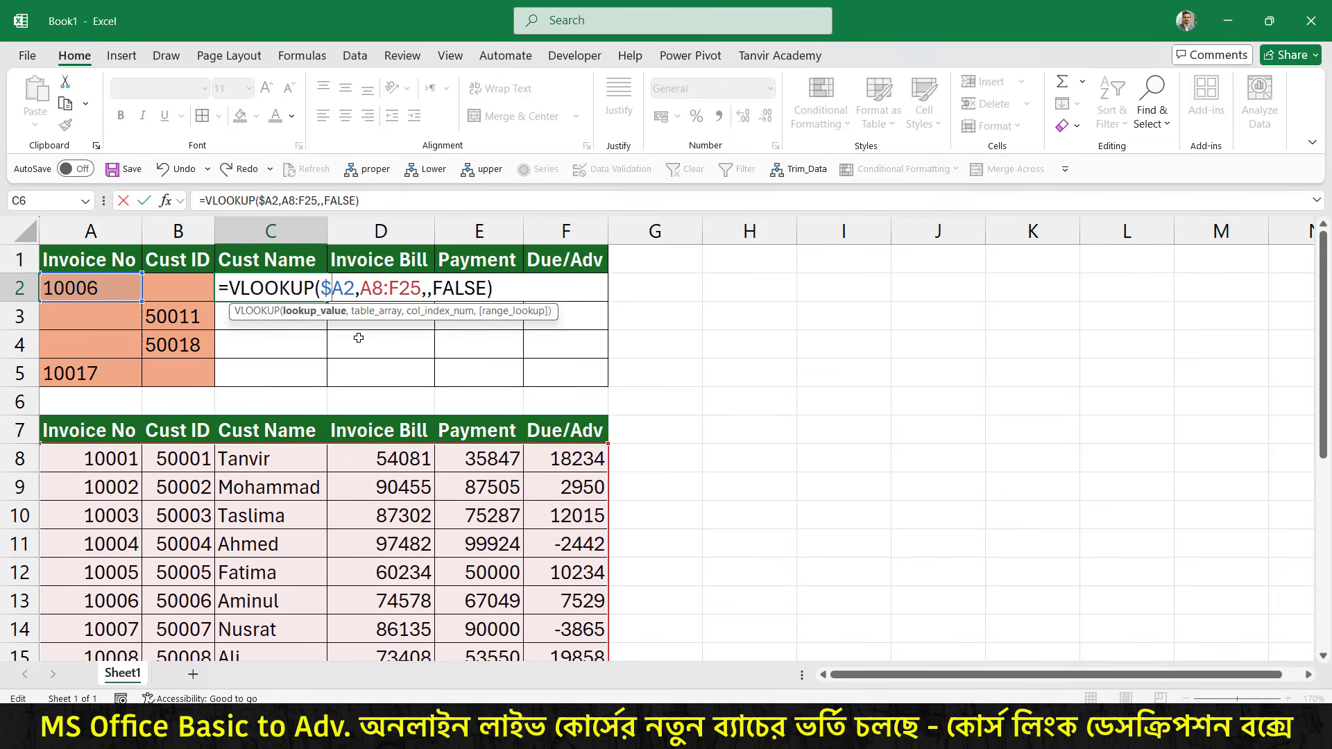
{"action": "double_click", "coordinate": [387, 288]}
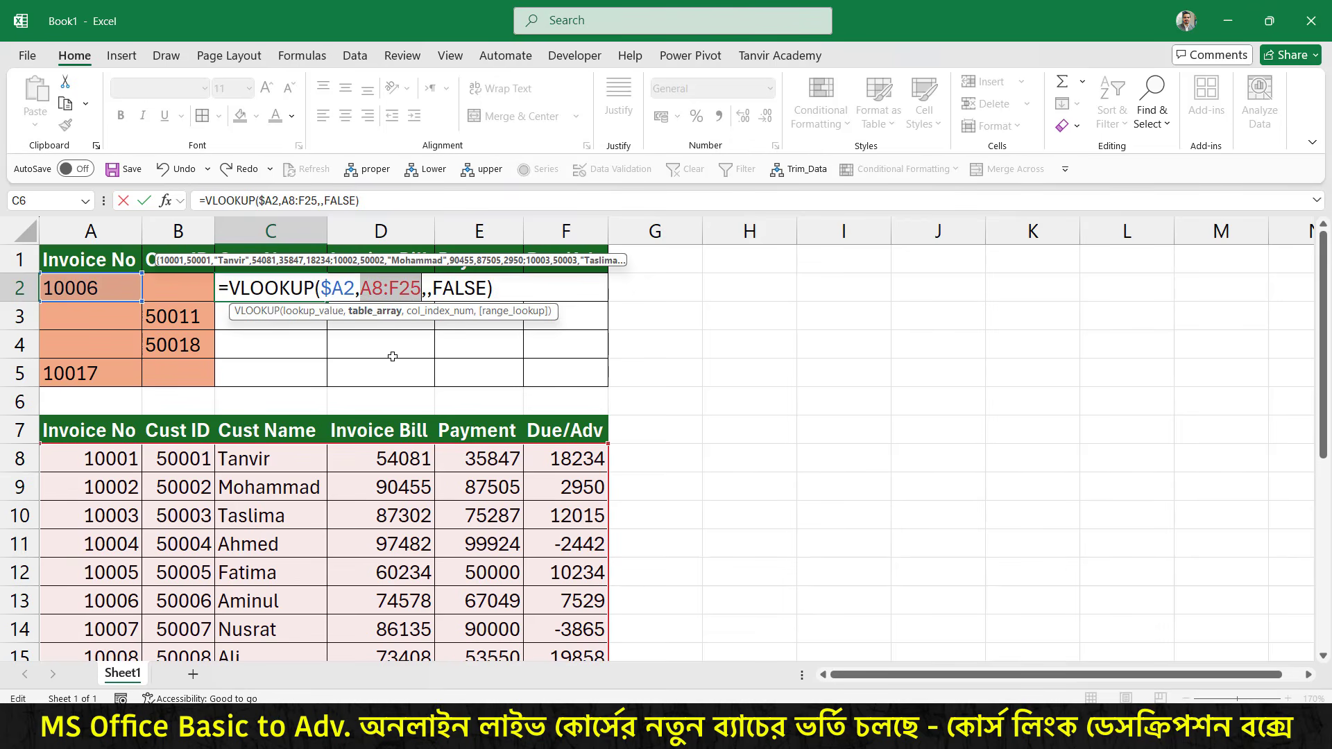
{"action": "key", "text": "F4"}
{"action": "key", "text": "Return"}
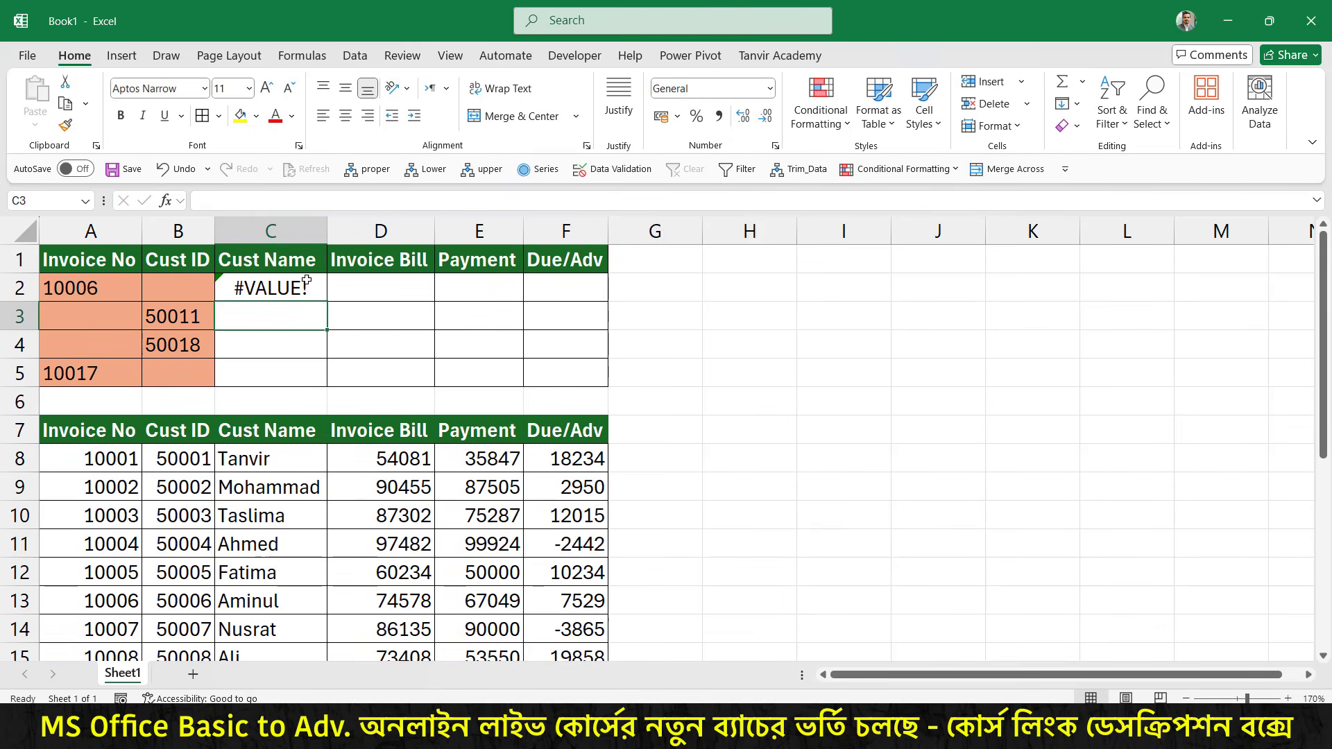
Insert COLUMN(C6) as the empty column index argument of the VLOOKUP in C2 and enter the formula.
{"action": "left_click", "coordinate": [307, 284]}
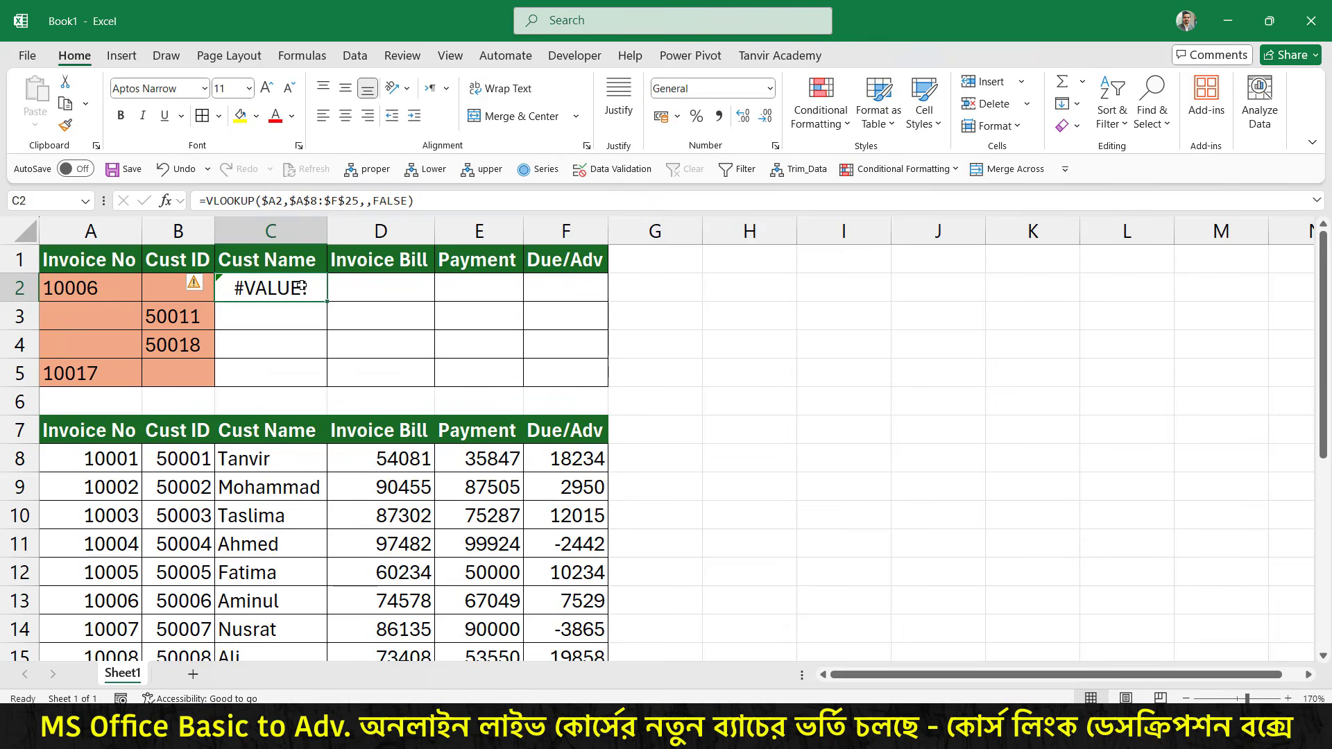
{"action": "double_click", "coordinate": [305, 285]}
{"action": "left_click", "coordinate": [456, 313]}
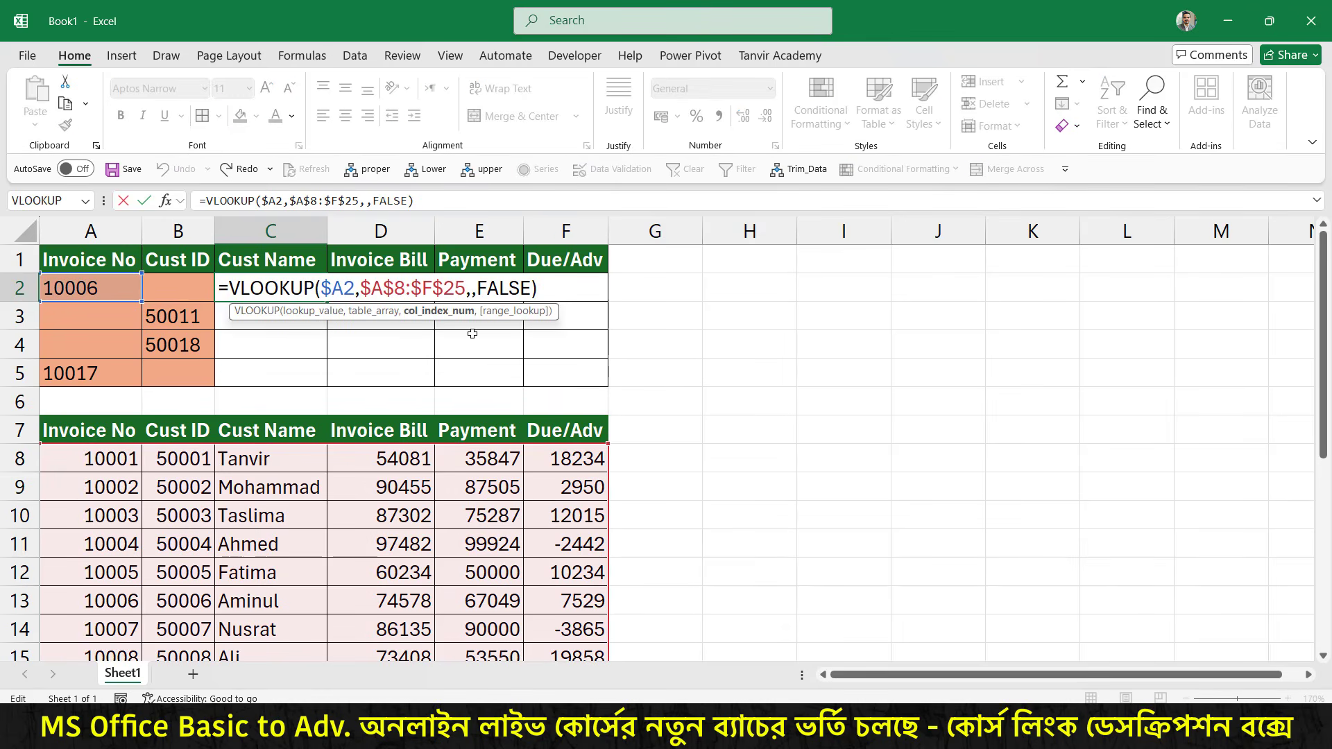
{"action": "type", "text": "col"}
{"action": "key", "text": "Tab"}
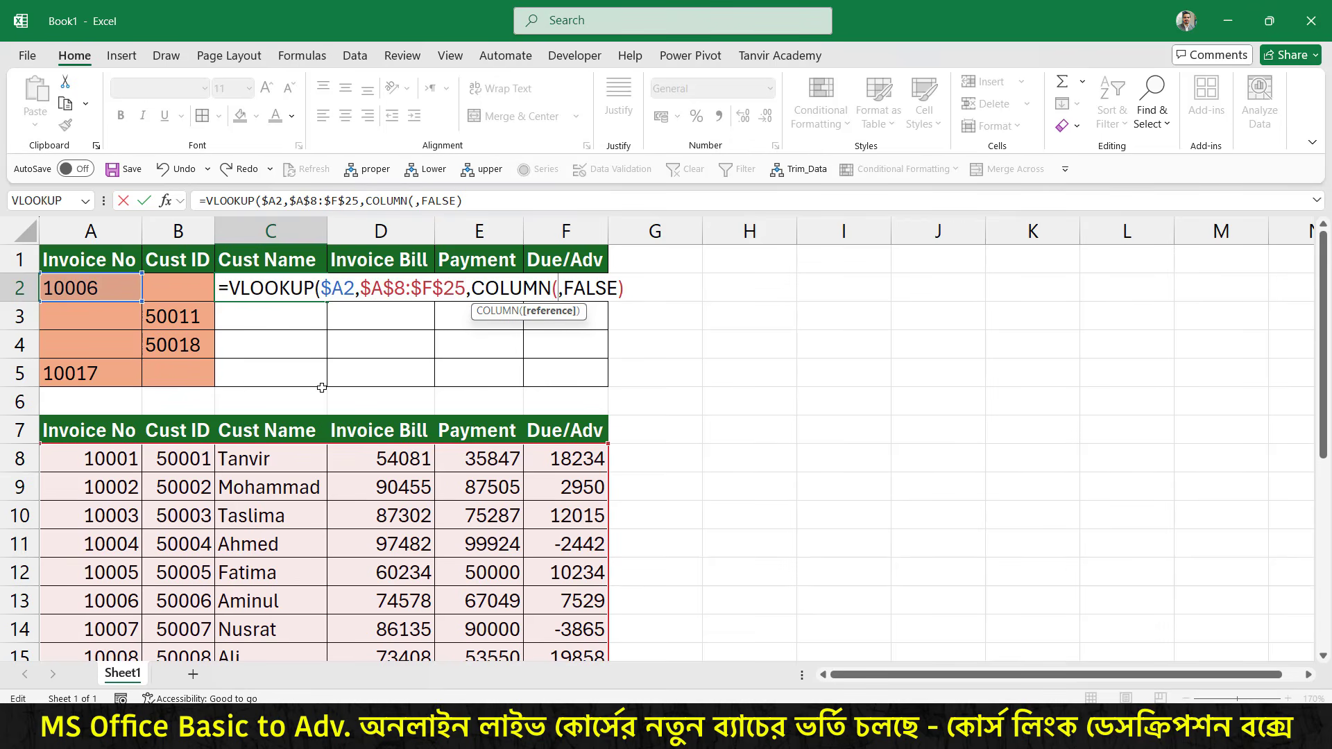
{"action": "left_click", "coordinate": [278, 404]}
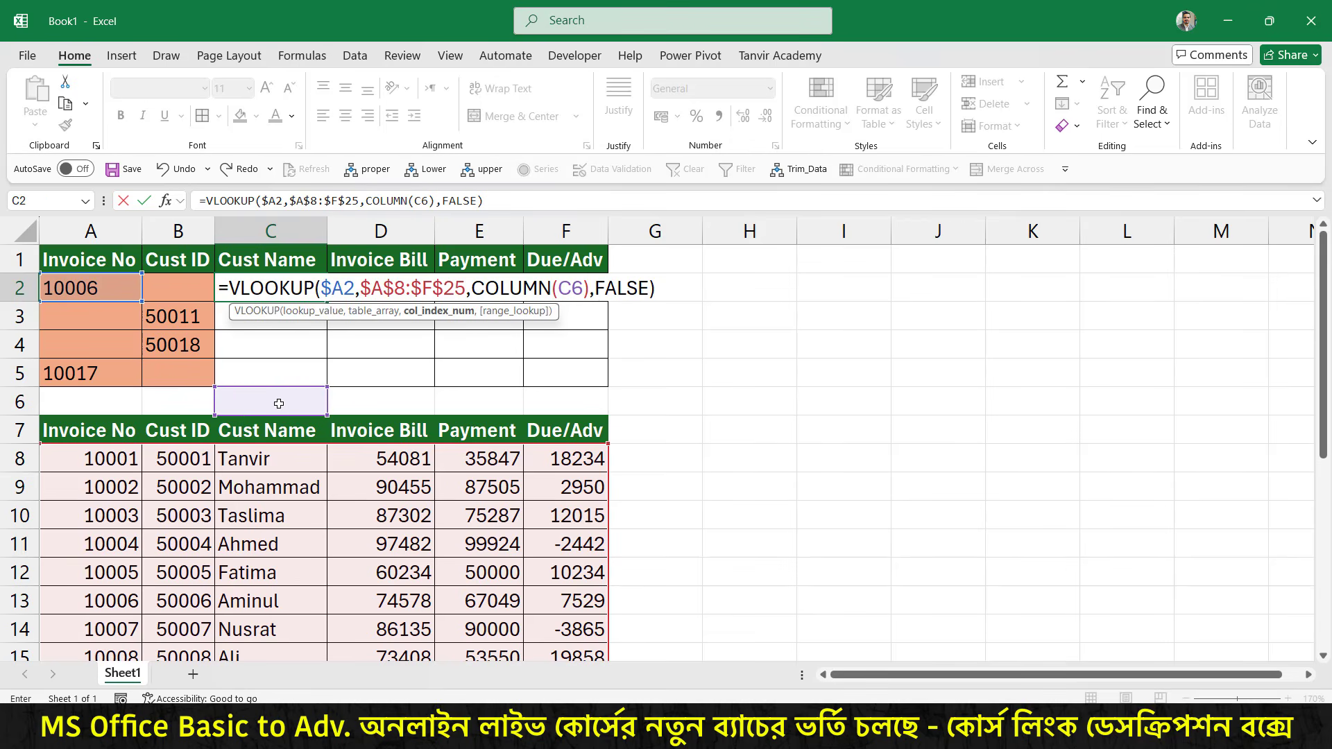
{"action": "type", "text": "),"}
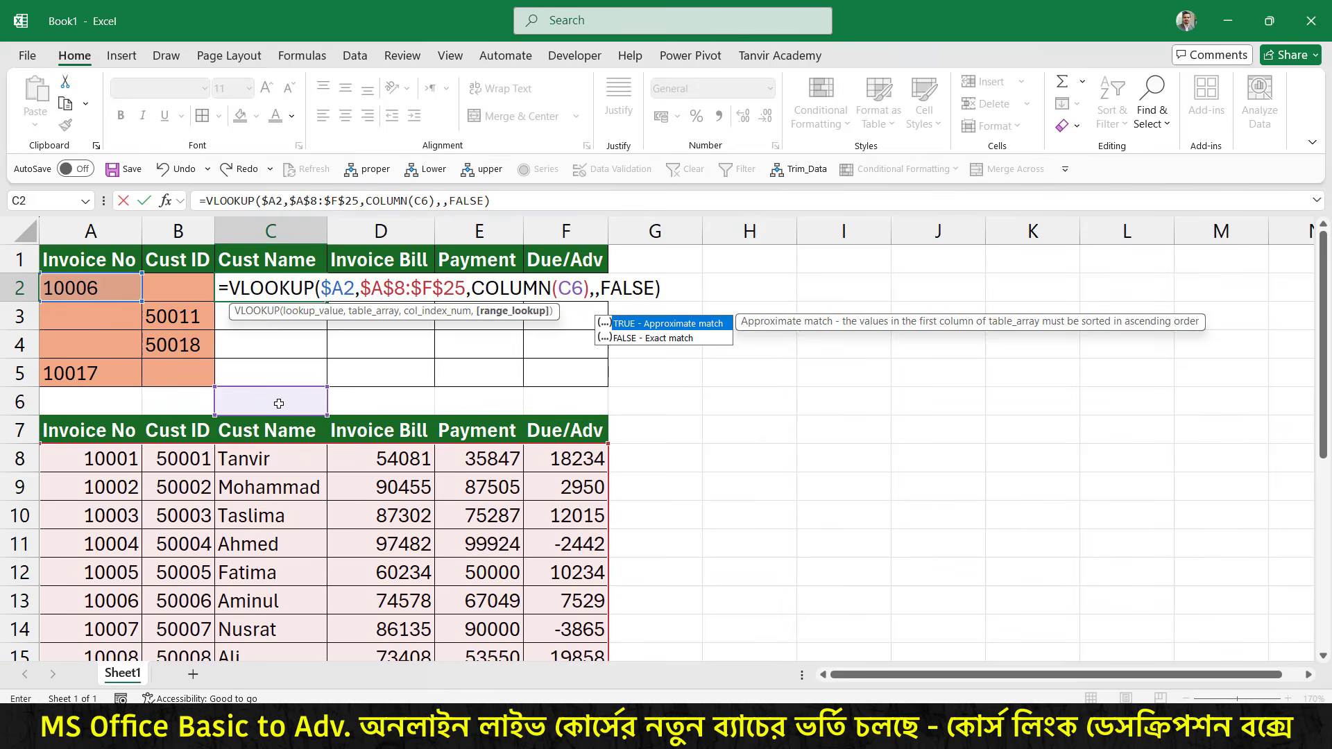
{"action": "key", "text": "BackSpace"}
{"action": "key", "text": "ctrl+Return"}
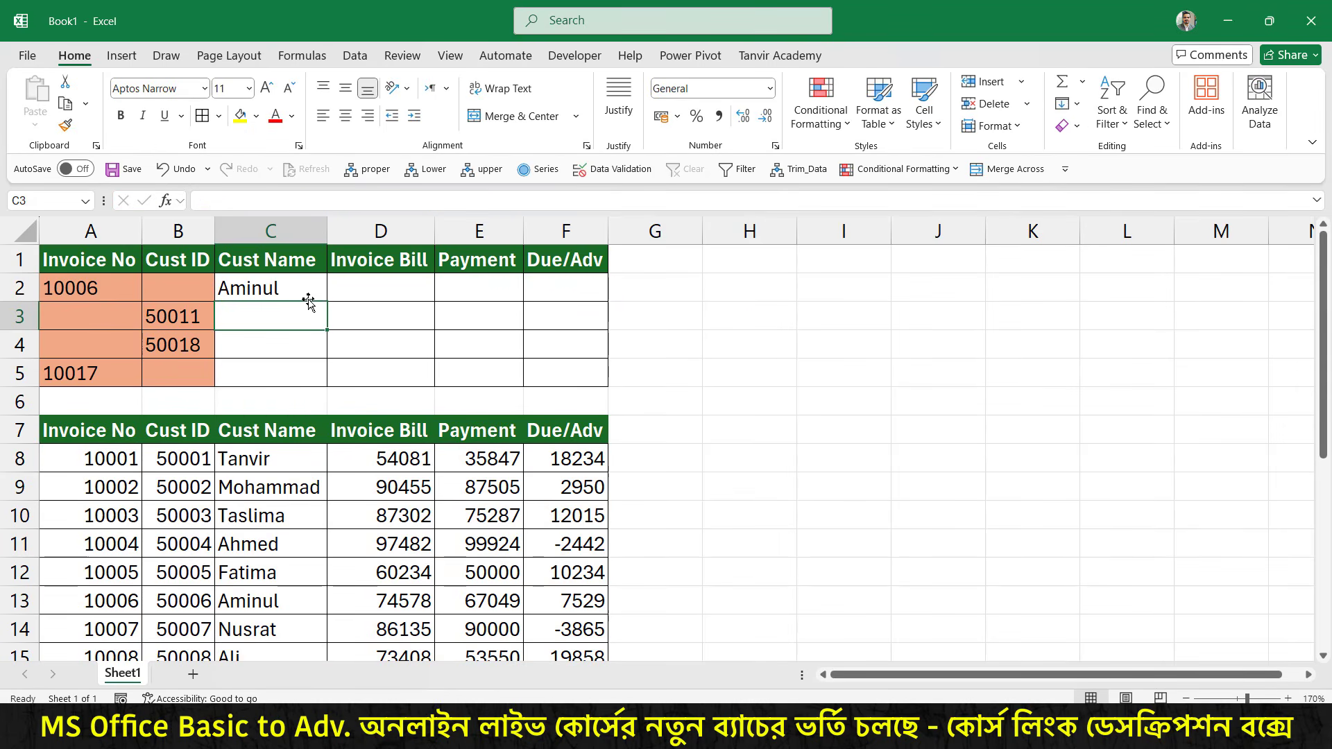
Fill the VLOOKUP formula from C2 across and down to F5.
{"action": "left_click_drag", "start_coordinate": [326, 300], "coordinate": [606, 381]}
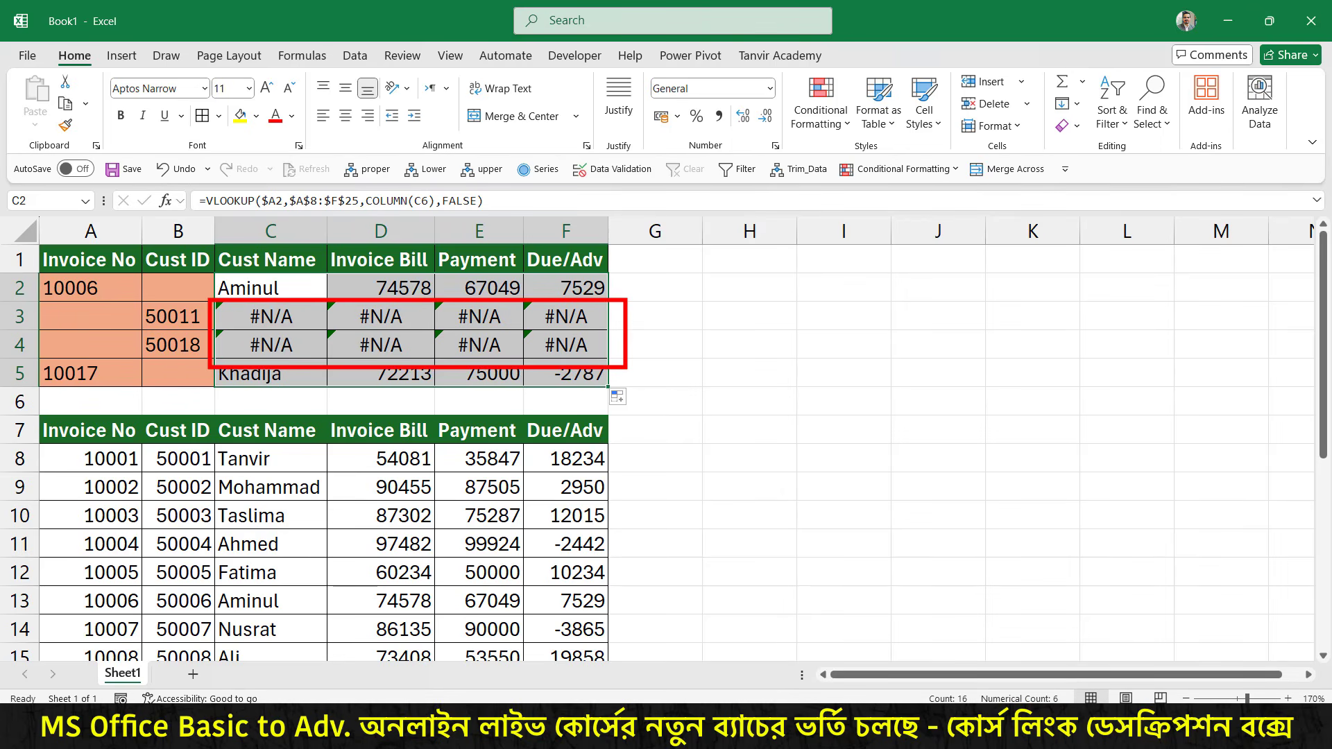
{"action": "left_click_drag", "start_coordinate": [147, 316], "coordinate": [98, 375]}
{"action": "left_click_drag", "start_coordinate": [75, 315], "coordinate": [95, 289]}
{"action": "left_click_drag", "start_coordinate": [83, 346], "coordinate": [180, 283]}
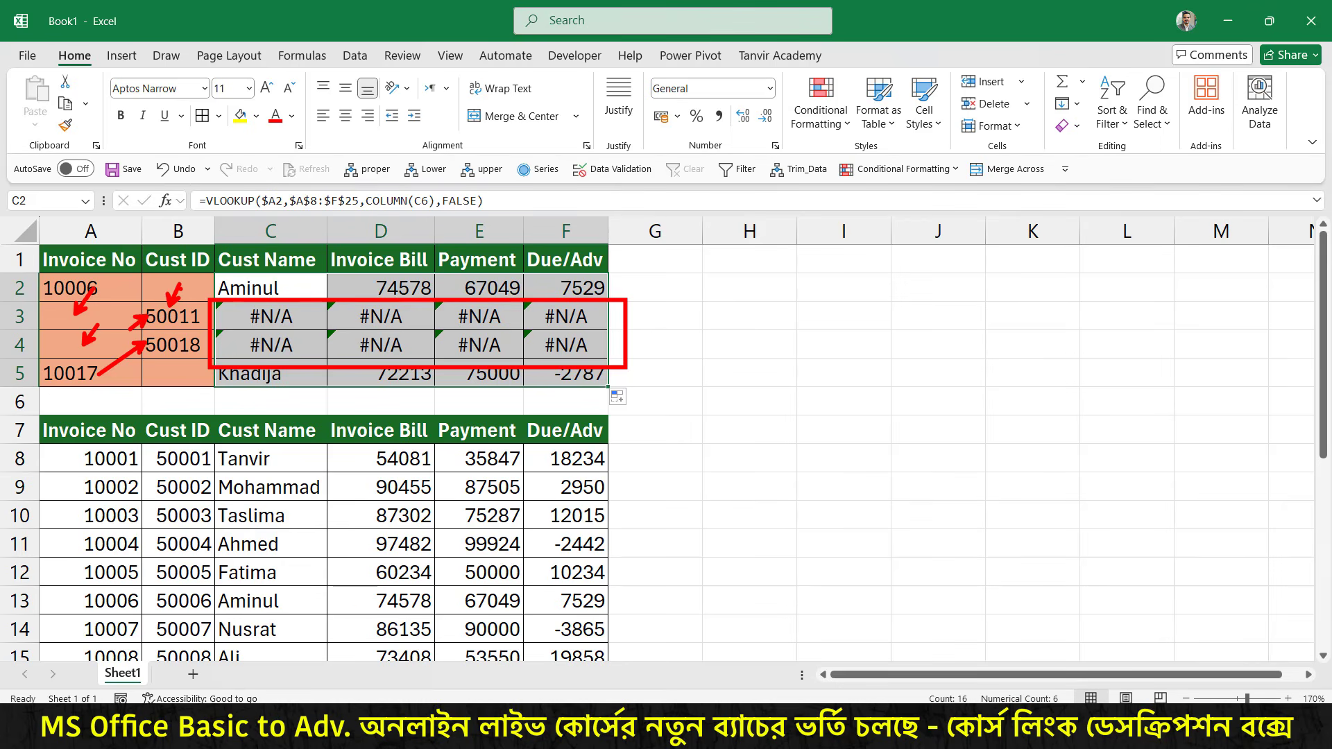
{"action": "key", "text": "e"}
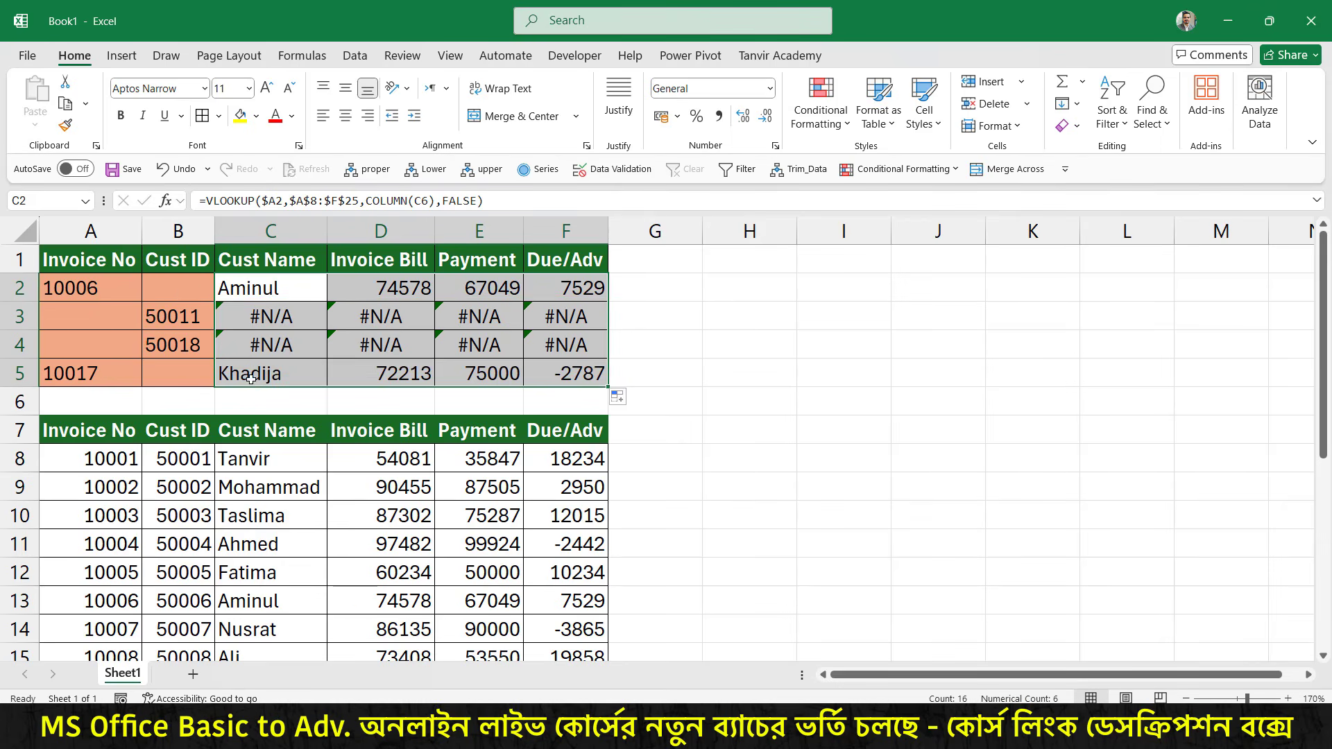
{"action": "left_click_drag", "start_coordinate": [289, 318], "coordinate": [317, 287]}
{"action": "left_click_drag", "start_coordinate": [312, 340], "coordinate": [345, 313]}
{"action": "left_click_drag", "start_coordinate": [212, 299], "coordinate": [595, 362]}
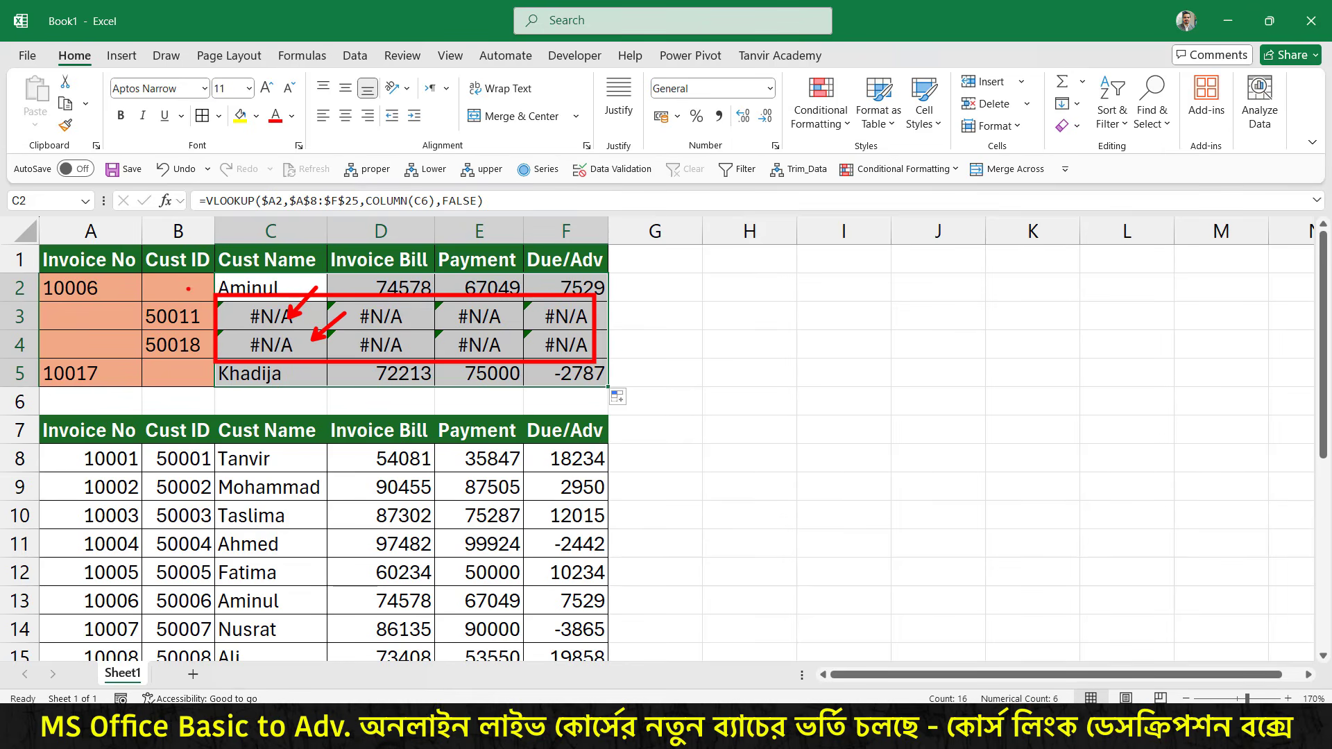
{"action": "left_click_drag", "start_coordinate": [100, 279], "coordinate": [99, 281]}
{"action": "left_click_drag", "start_coordinate": [249, 217], "coordinate": [186, 276]}
{"action": "left_click_drag", "start_coordinate": [387, 211], "coordinate": [310, 281]}
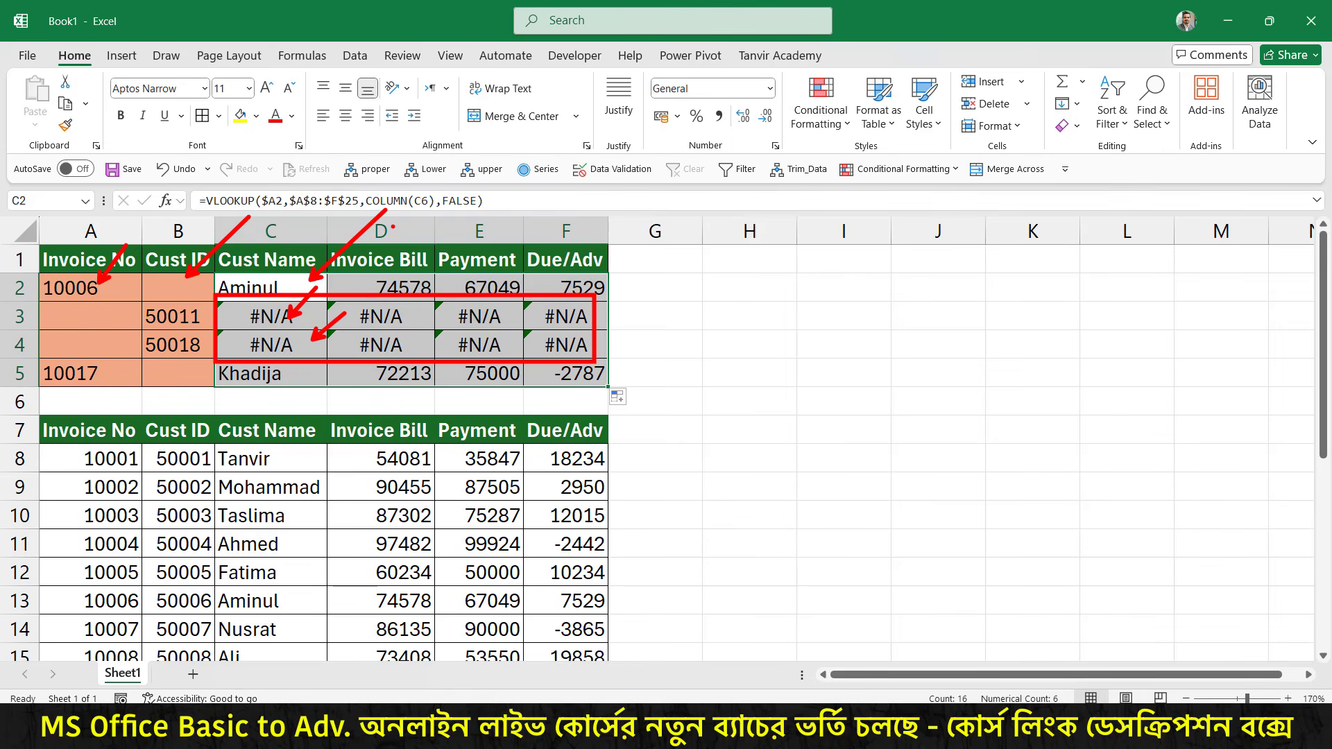
{"action": "key", "text": "Escape"}
{"action": "left_click", "coordinate": [295, 279]}
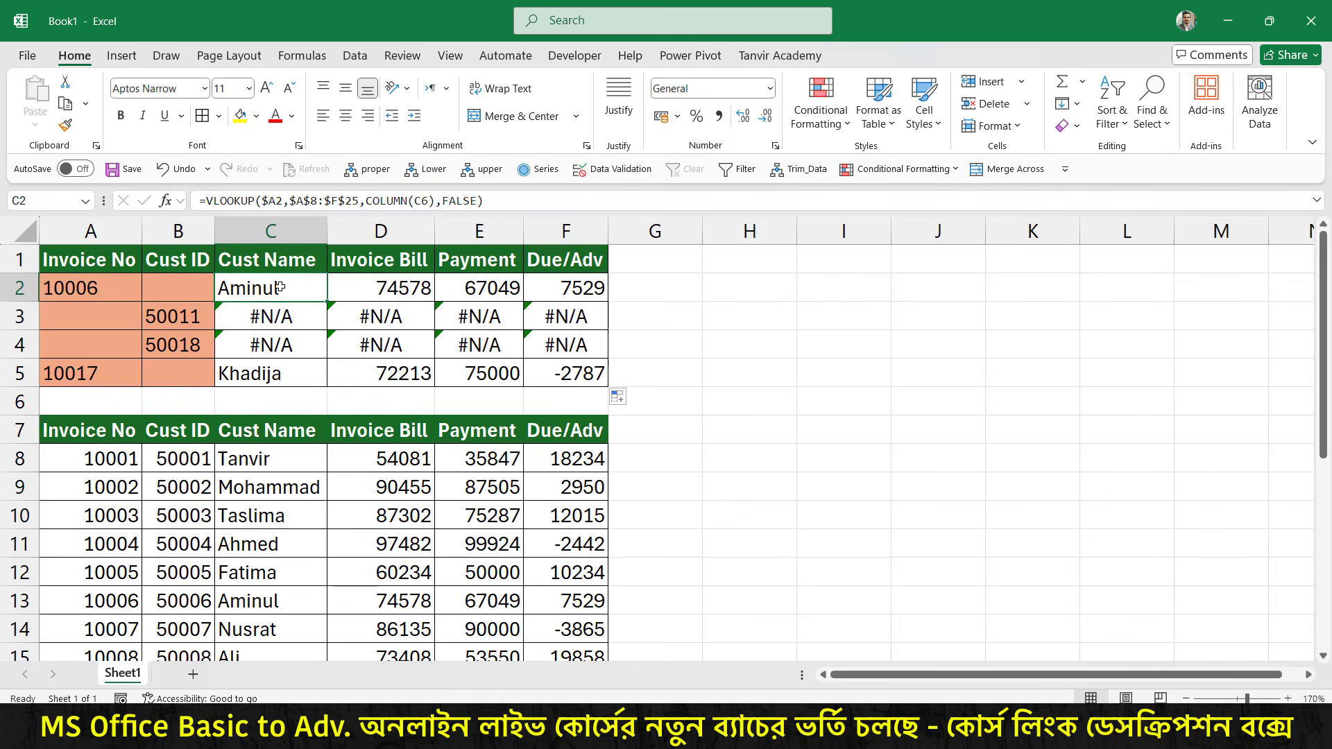
{"action": "left_click_drag", "start_coordinate": [291, 276], "coordinate": [328, 211]}
{"action": "mouse_move", "coordinate": [68, 268]}
{"action": "left_mouse_down"}
{"action": "mouse_move", "coordinate": [177, 352]}
{"action": "mouse_move", "coordinate": [216, 406]}
{"action": "left_mouse_up"}
{"action": "left_click_drag", "start_coordinate": [75, 381], "coordinate": [94, 319]}
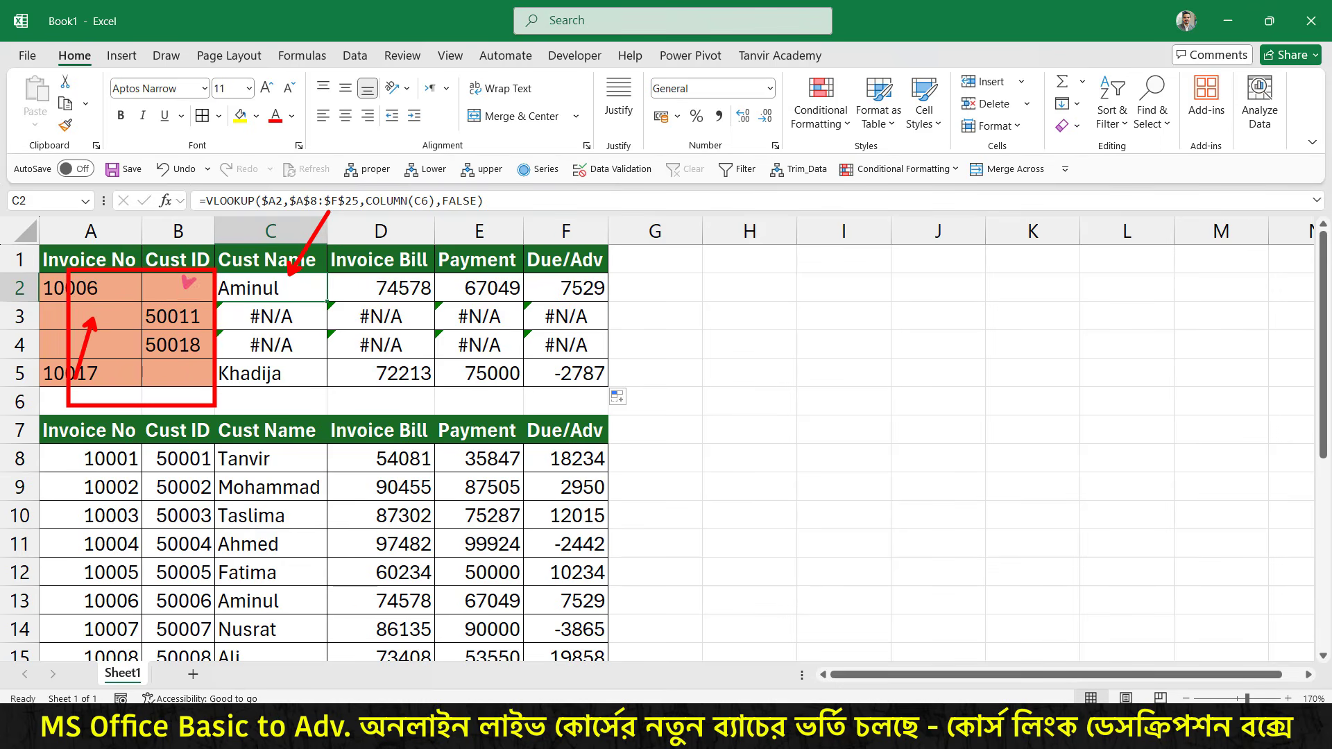
{"action": "left_click_drag", "start_coordinate": [188, 282], "coordinate": [227, 216]}
{"action": "key", "text": "Escape"}
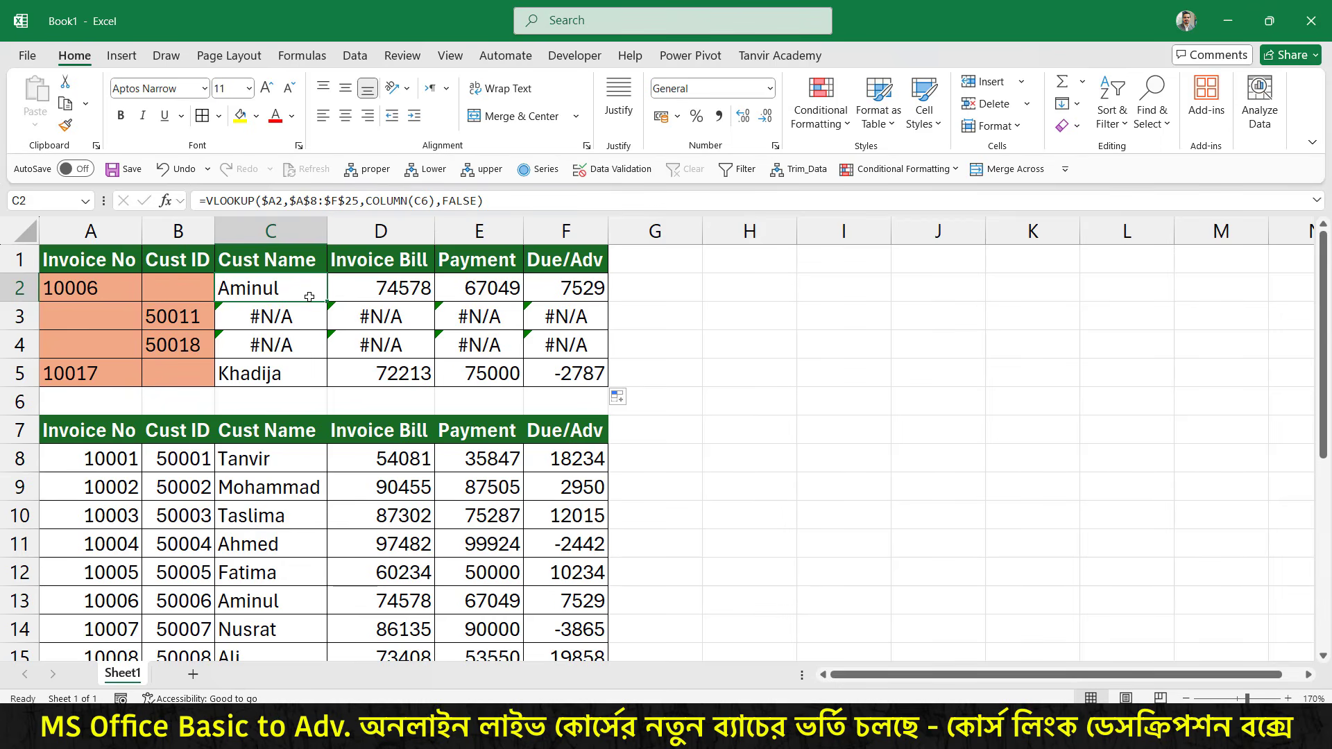
Clear the copied formulas from D2:F5 and C3:C5 of the lookup table.
{"action": "left_click_drag", "start_coordinate": [326, 301], "coordinate": [522, 385]}
{"action": "left_click_drag", "start_coordinate": [375, 291], "coordinate": [596, 372]}
{"action": "key", "text": "Delete"}
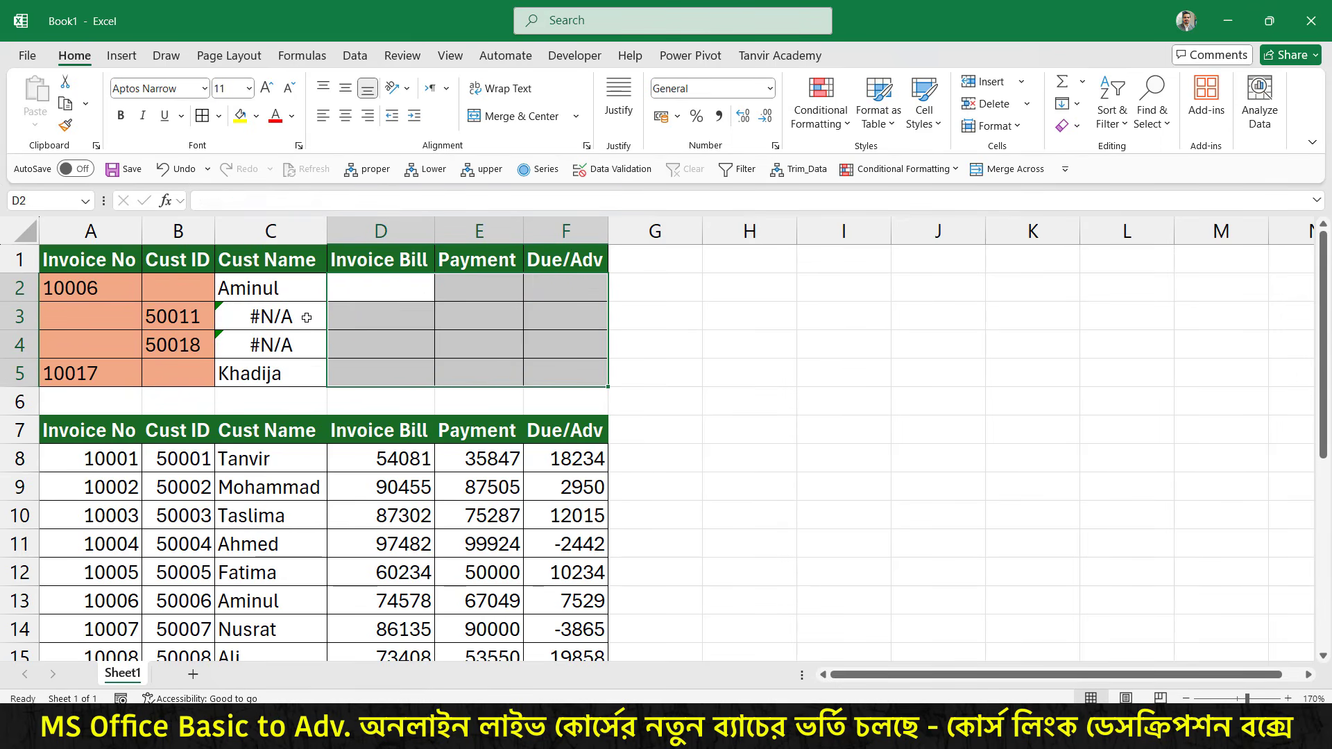
{"action": "left_click_drag", "start_coordinate": [306, 317], "coordinate": [305, 375]}
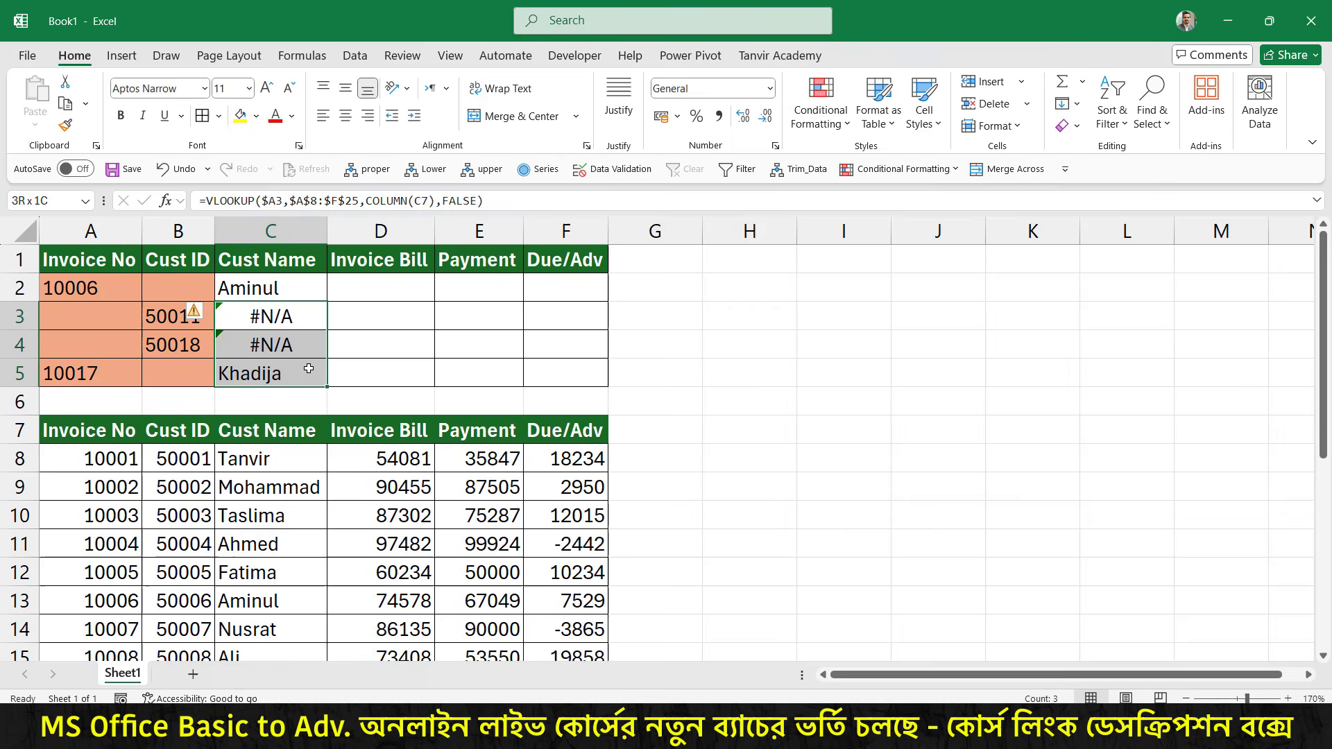
{"action": "key", "text": "Delete"}
Review the references of the VLOOKUP formula in cell C2.
{"action": "left_click", "coordinate": [309, 291]}
{"action": "key", "text": "F2"}
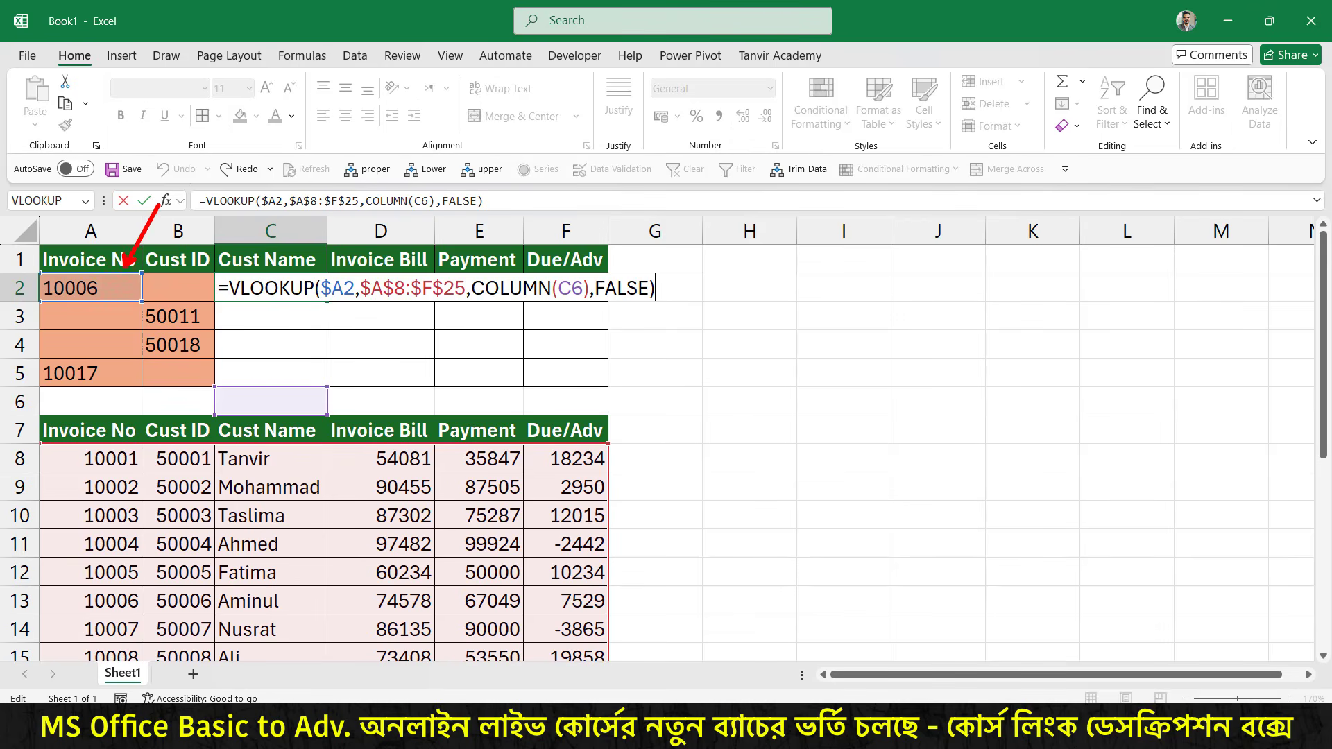
{"action": "key", "text": "Return"}
Delete the invoice number in A2 and copy the customer ID from B10 into B2.
{"action": "left_click", "coordinate": [109, 288]}
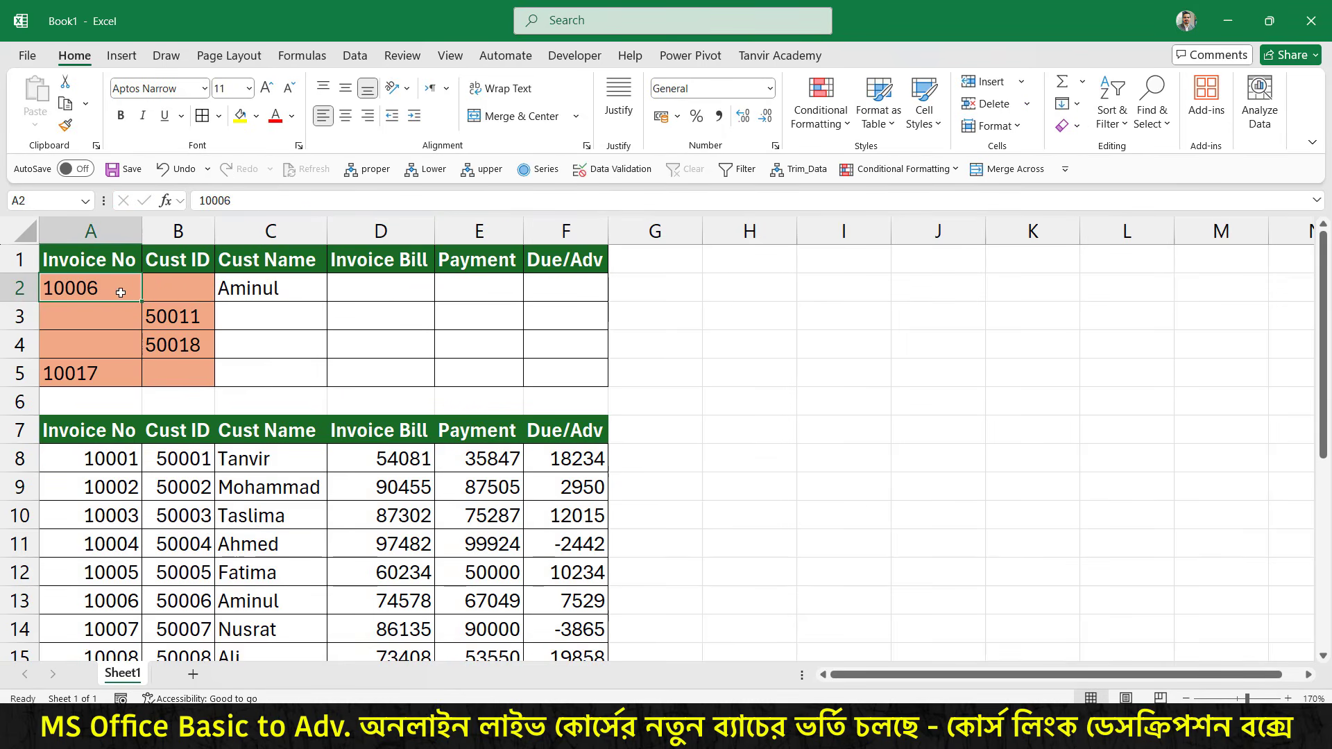
{"action": "key", "text": "Delete"}
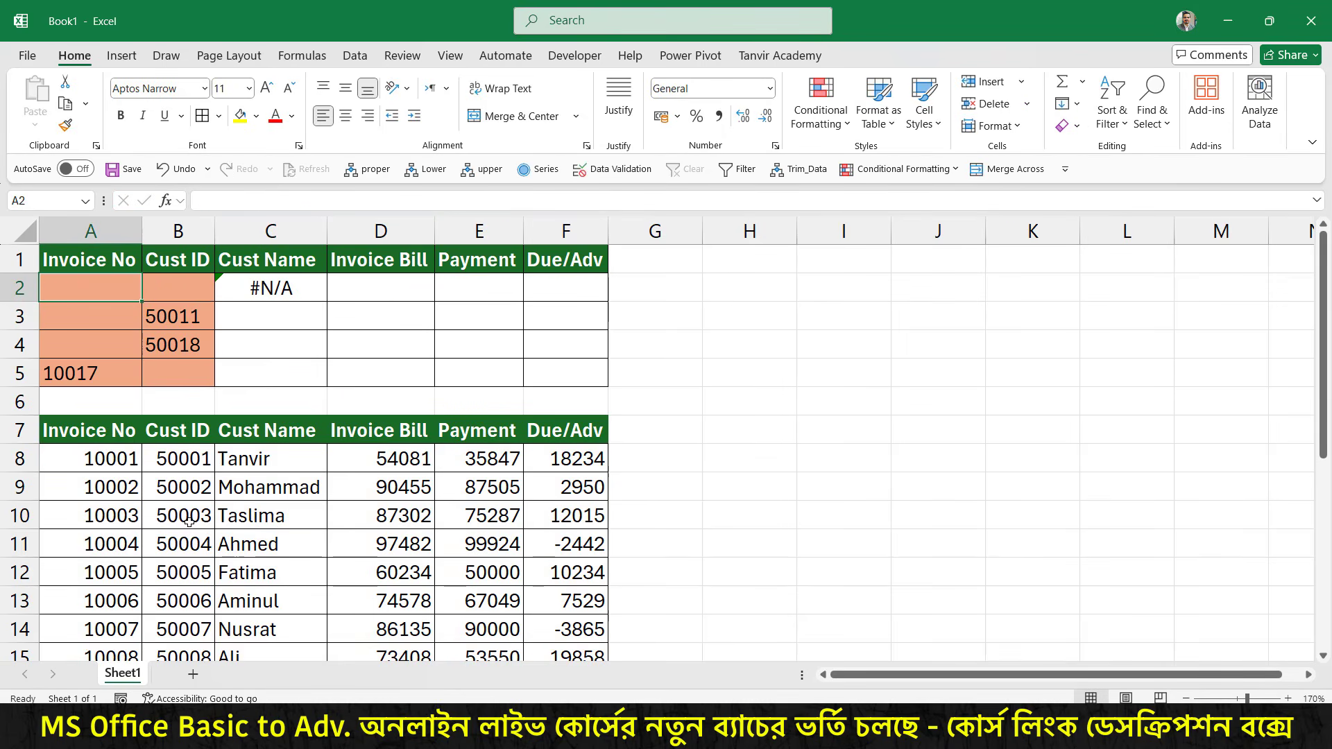
{"action": "left_click", "coordinate": [191, 522]}
{"action": "key", "text": "ctrl+c"}
{"action": "left_click", "coordinate": [186, 293]}
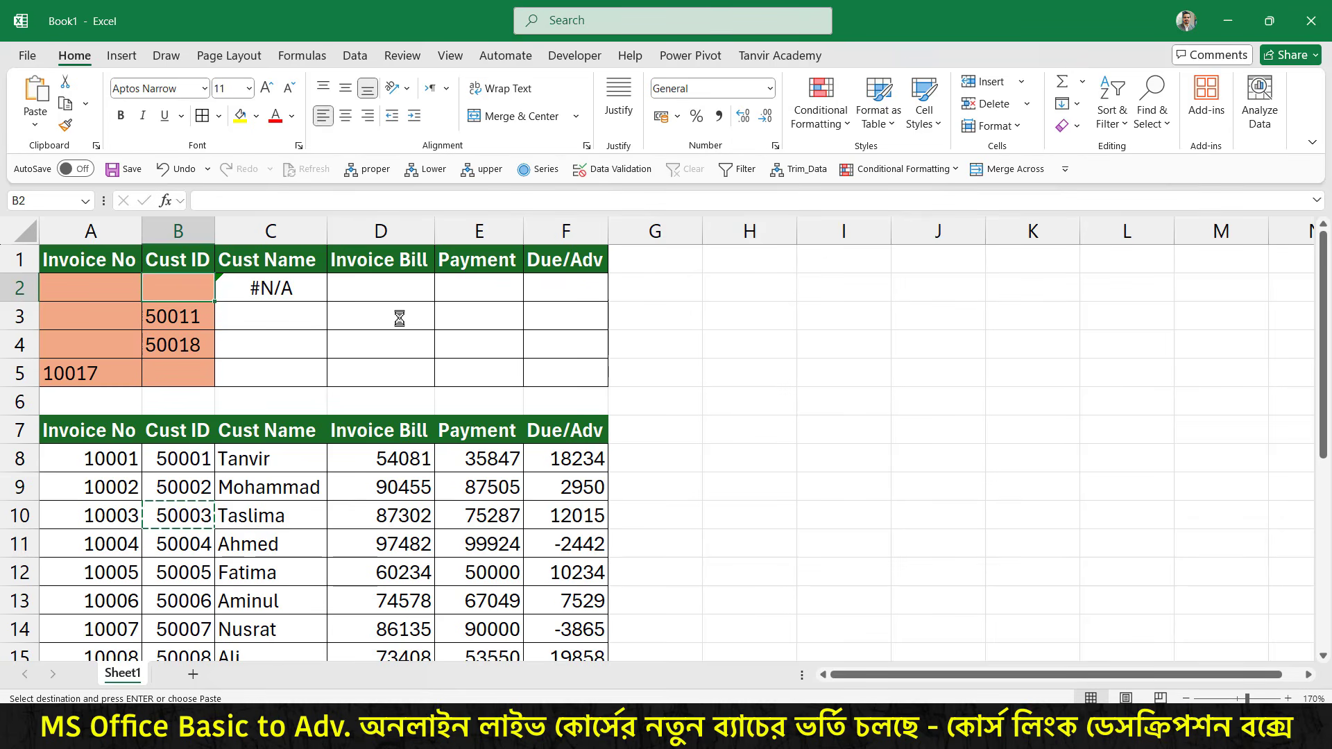
{"action": "key", "text": "ctrl+v"}
Copy the formatting of B3 onto the pasted customer ID in B2 with Format Painter.
{"action": "left_click", "coordinate": [324, 294]}
{"action": "left_click", "coordinate": [177, 317]}
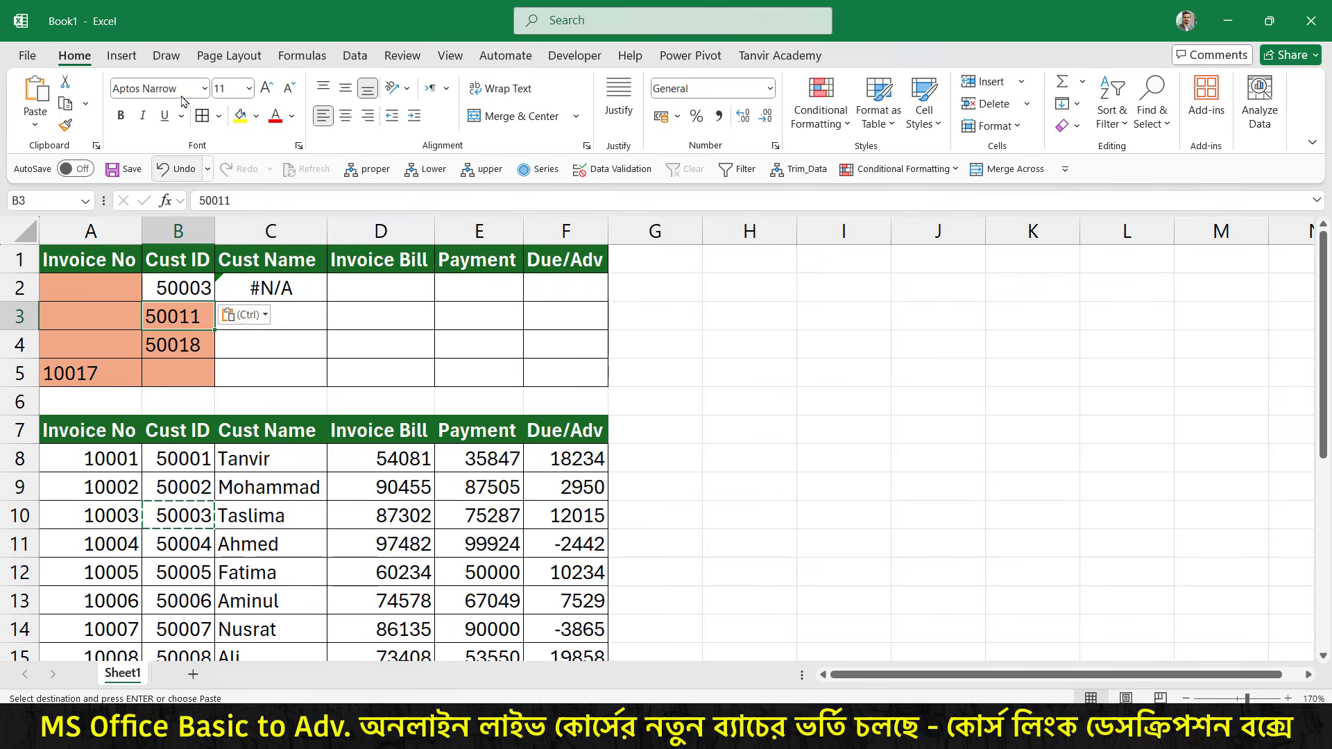
{"action": "left_click", "coordinate": [65, 125]}
{"action": "left_click", "coordinate": [177, 288]}
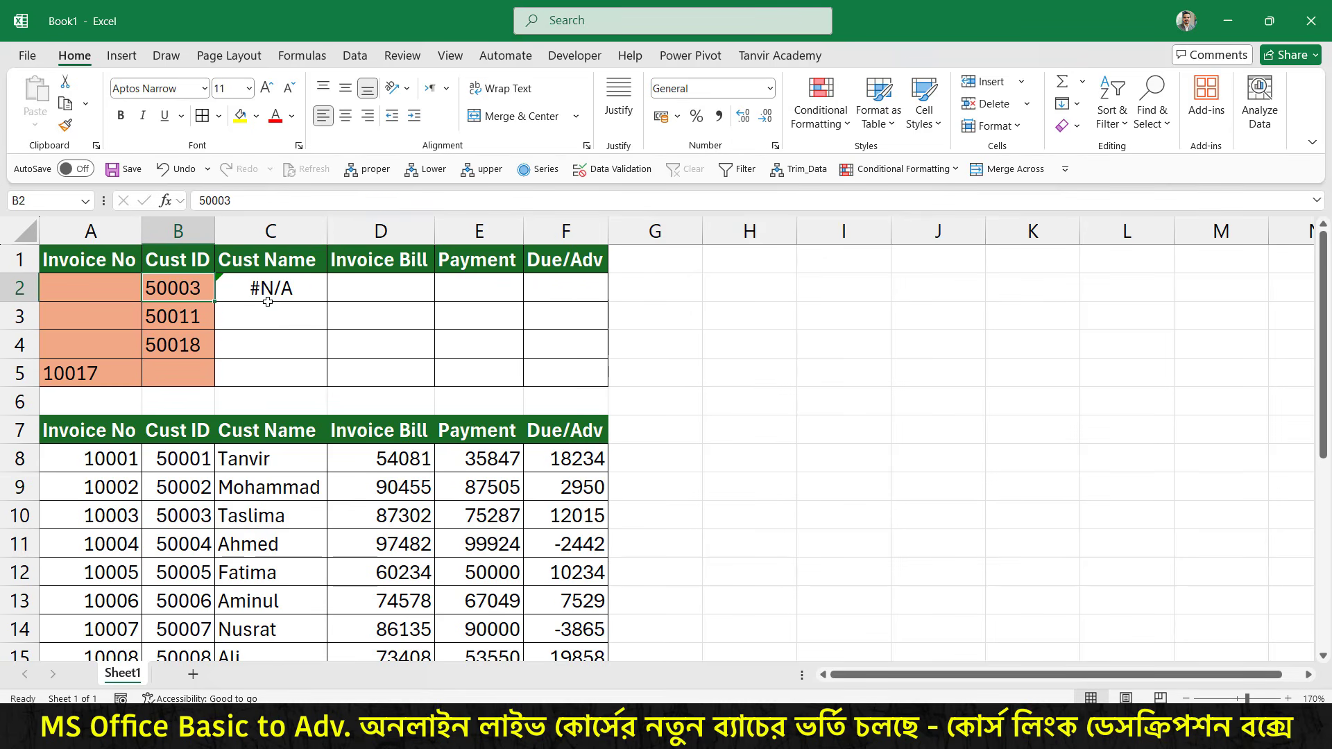
Wrap the existing VLOOKUP formula in cell C2 in an IFERROR function.
{"action": "left_click", "coordinate": [285, 288]}
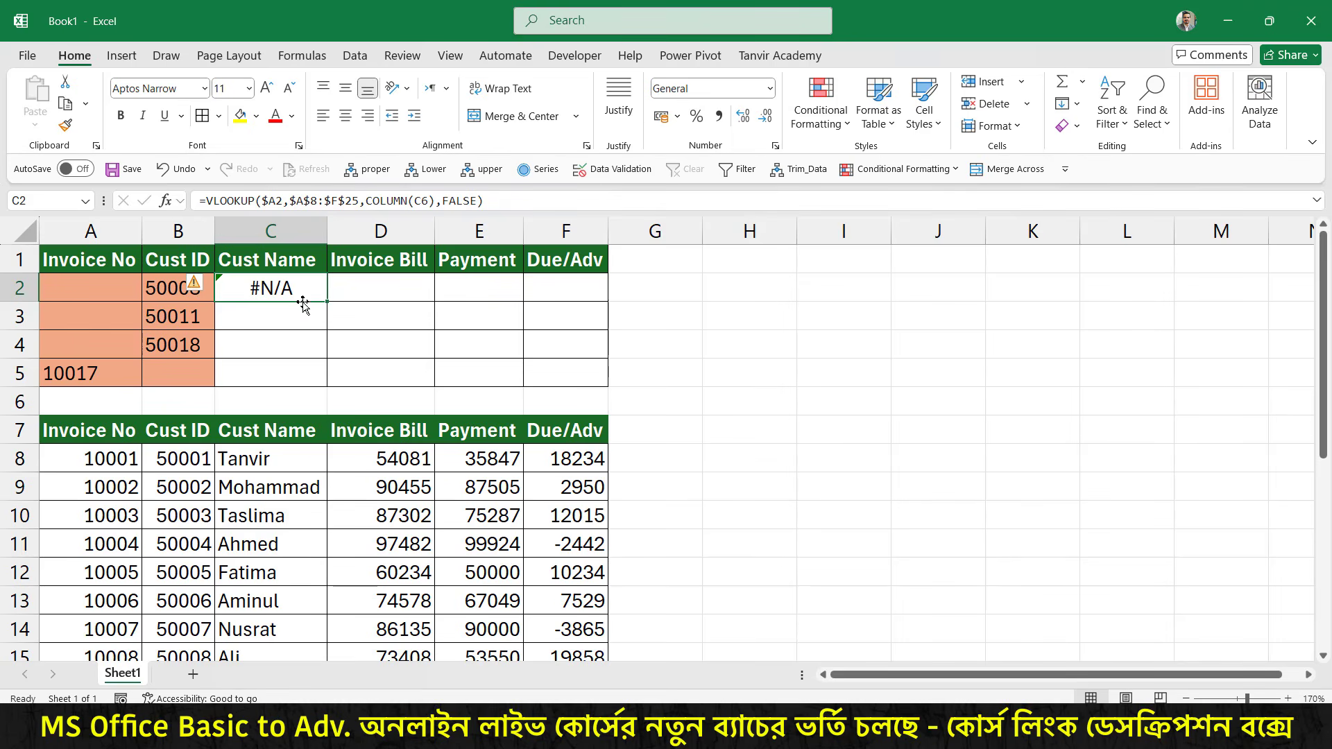
{"action": "double_click", "coordinate": [304, 290]}
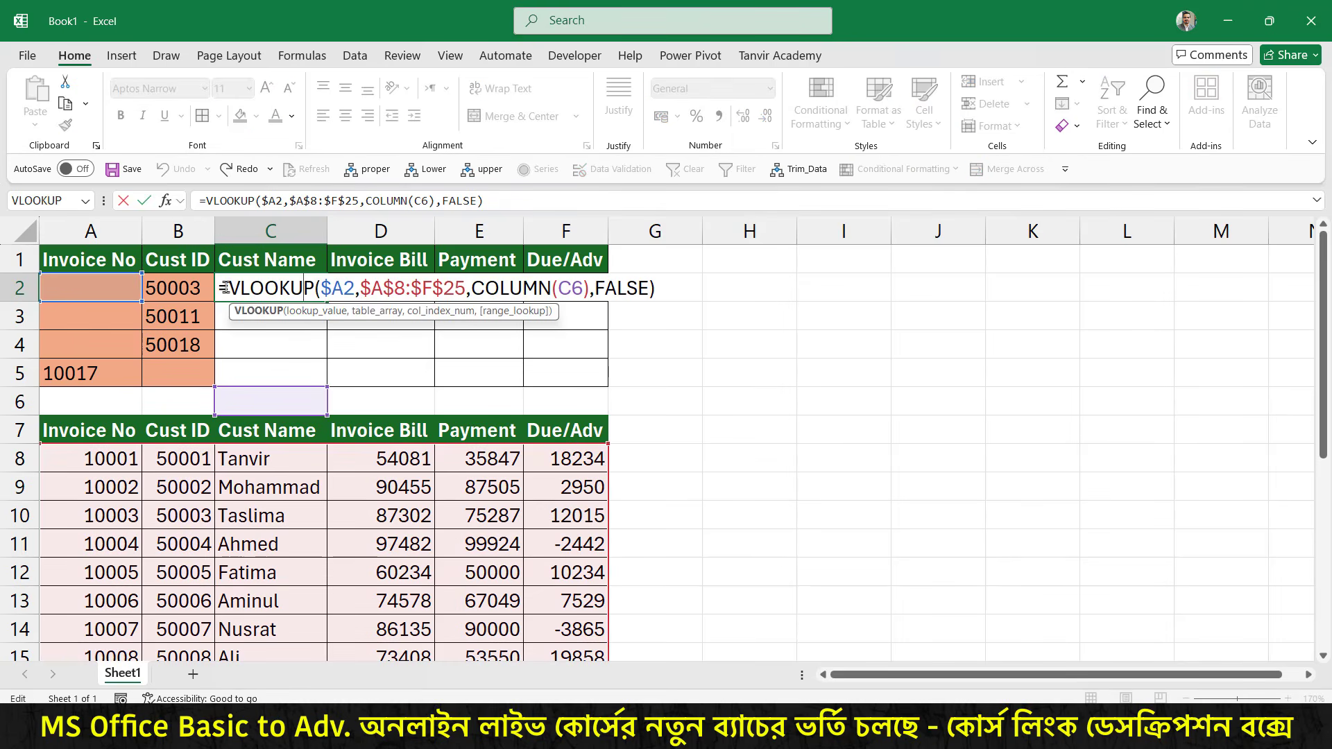
{"action": "left_click_drag", "start_coordinate": [229, 289], "coordinate": [664, 280]}
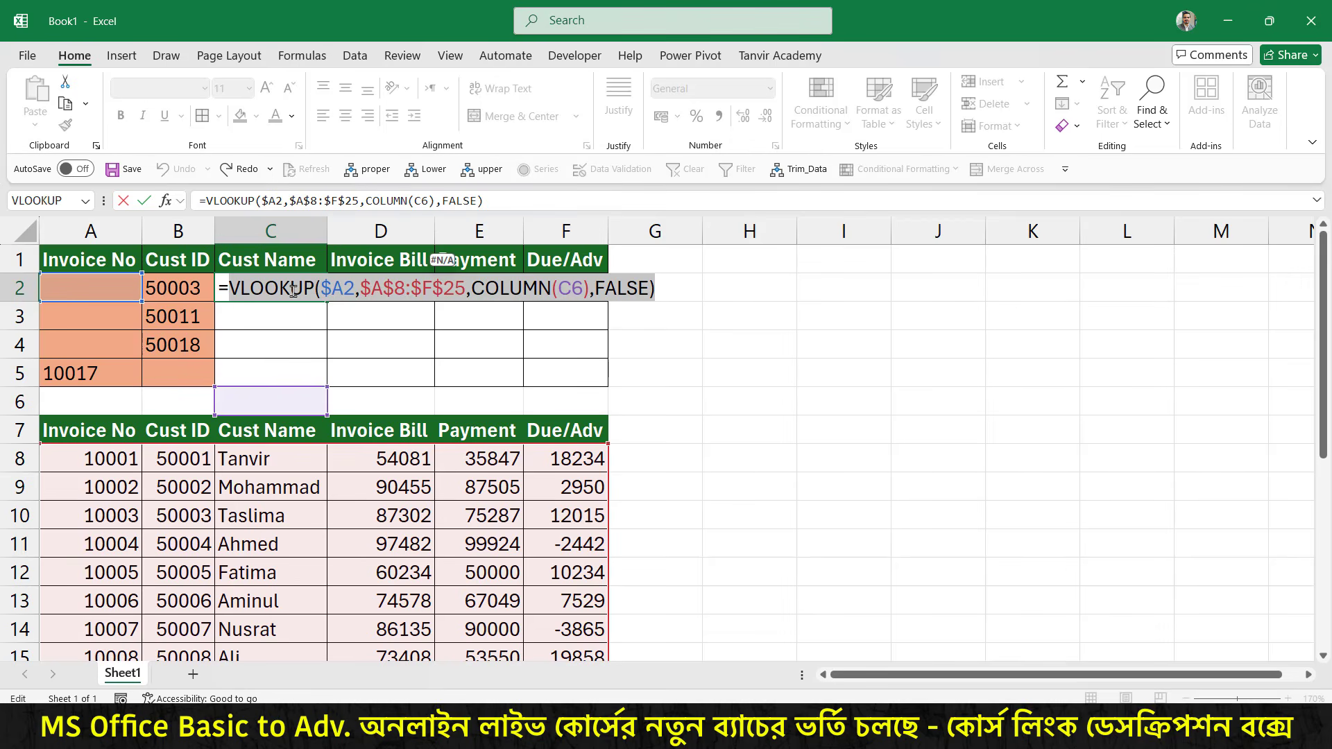
{"action": "left_click", "coordinate": [233, 290]}
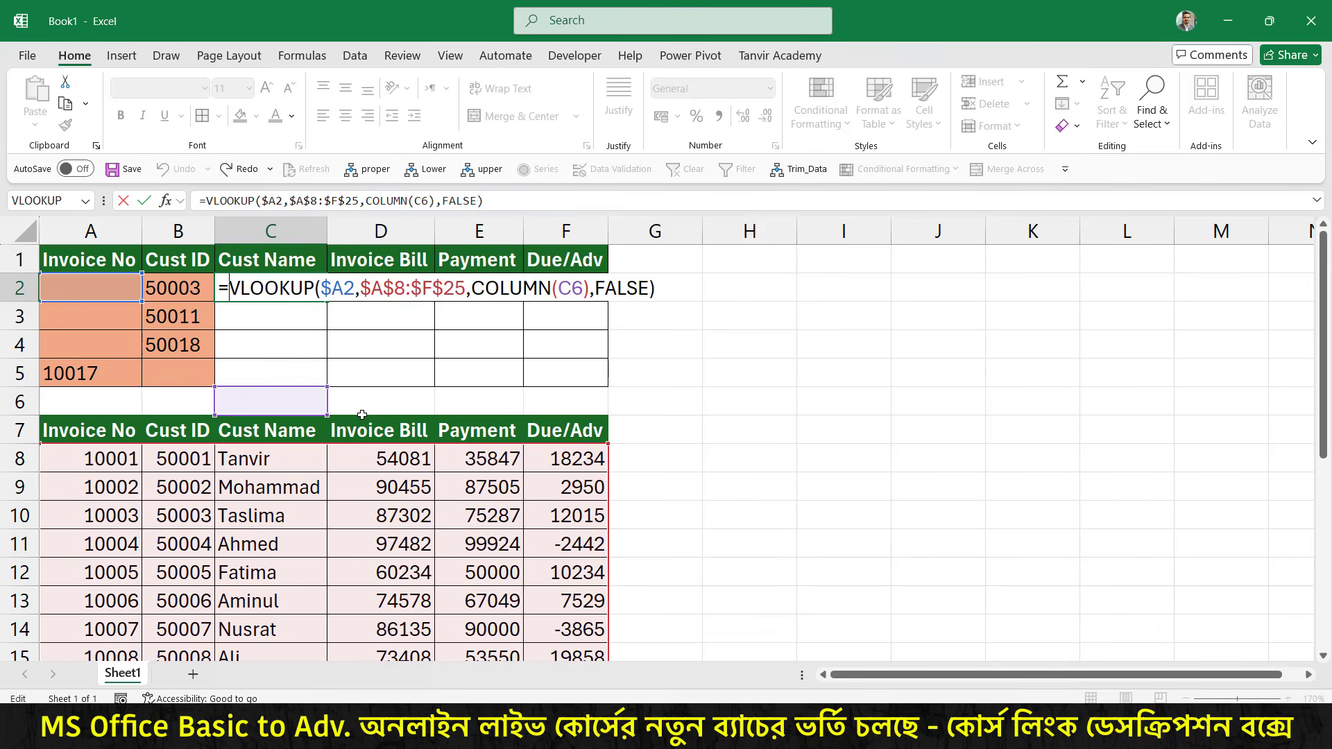
{"action": "type", "text": "ifer"}
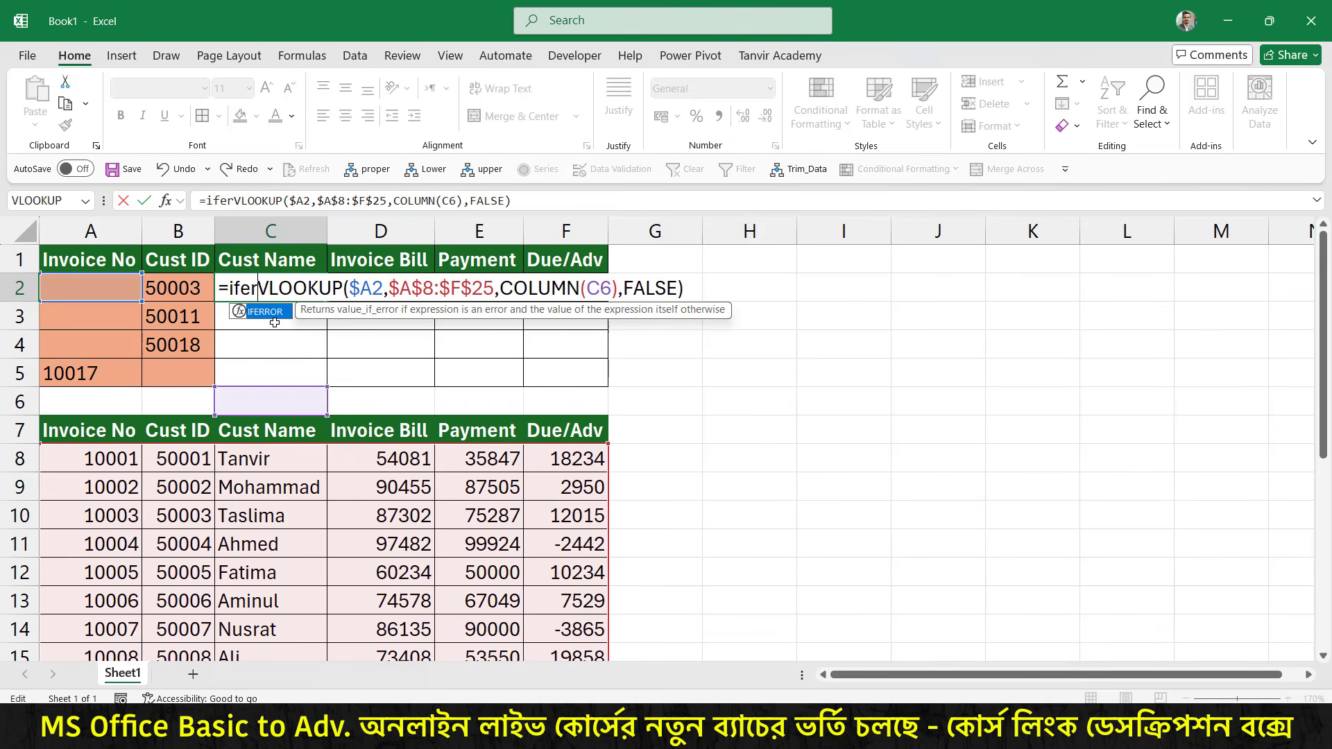
{"action": "double_click", "coordinate": [274, 313]}
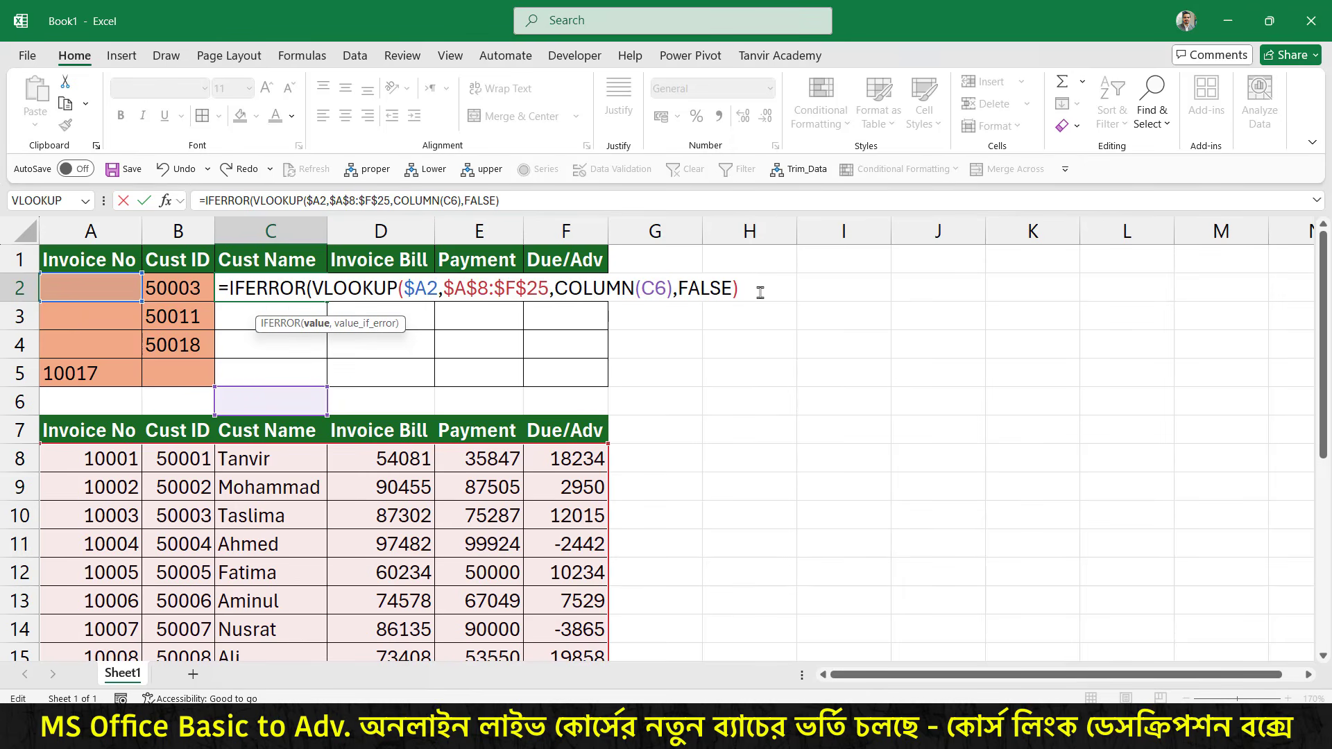
Add a second VLOOKUP as the IFERROR fallback in C2, with $B2 as its lookup value.
{"action": "type", "text": ","}
{"action": "left_click_drag", "start_coordinate": [394, 341], "coordinate": [408, 373]}
{"action": "left_click_drag", "start_coordinate": [762, 281], "coordinate": [799, 241]}
{"action": "type", "text": "VLOOKUP("}
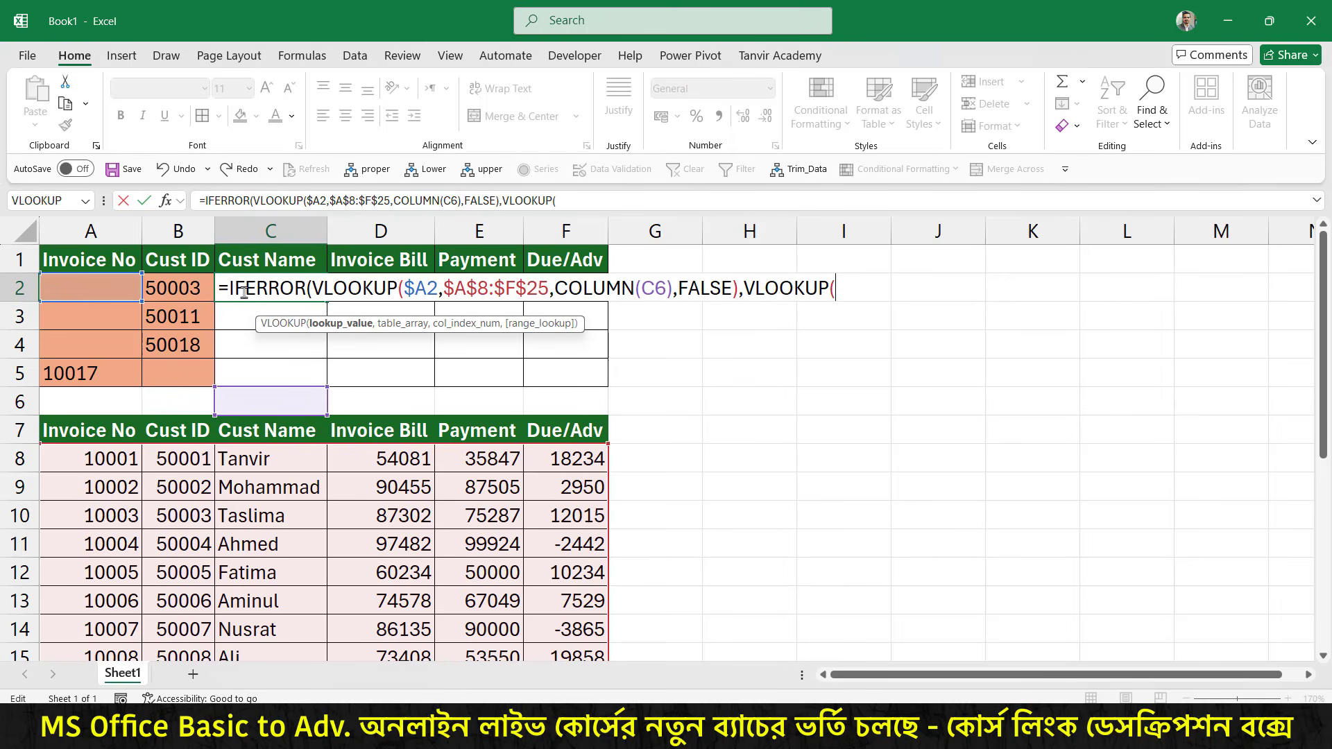
{"action": "left_click", "coordinate": [194, 287]}
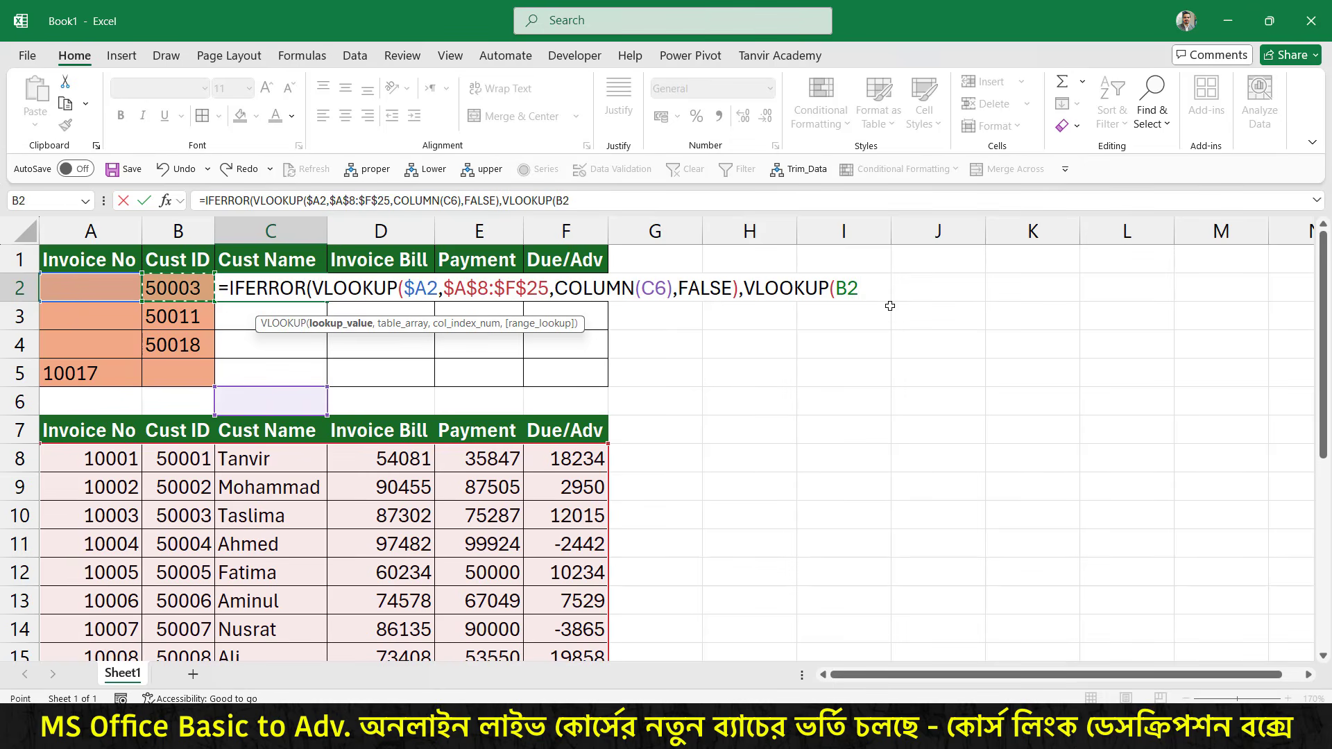
{"action": "left_click", "coordinate": [837, 291]}
{"action": "type", "text": "$"}
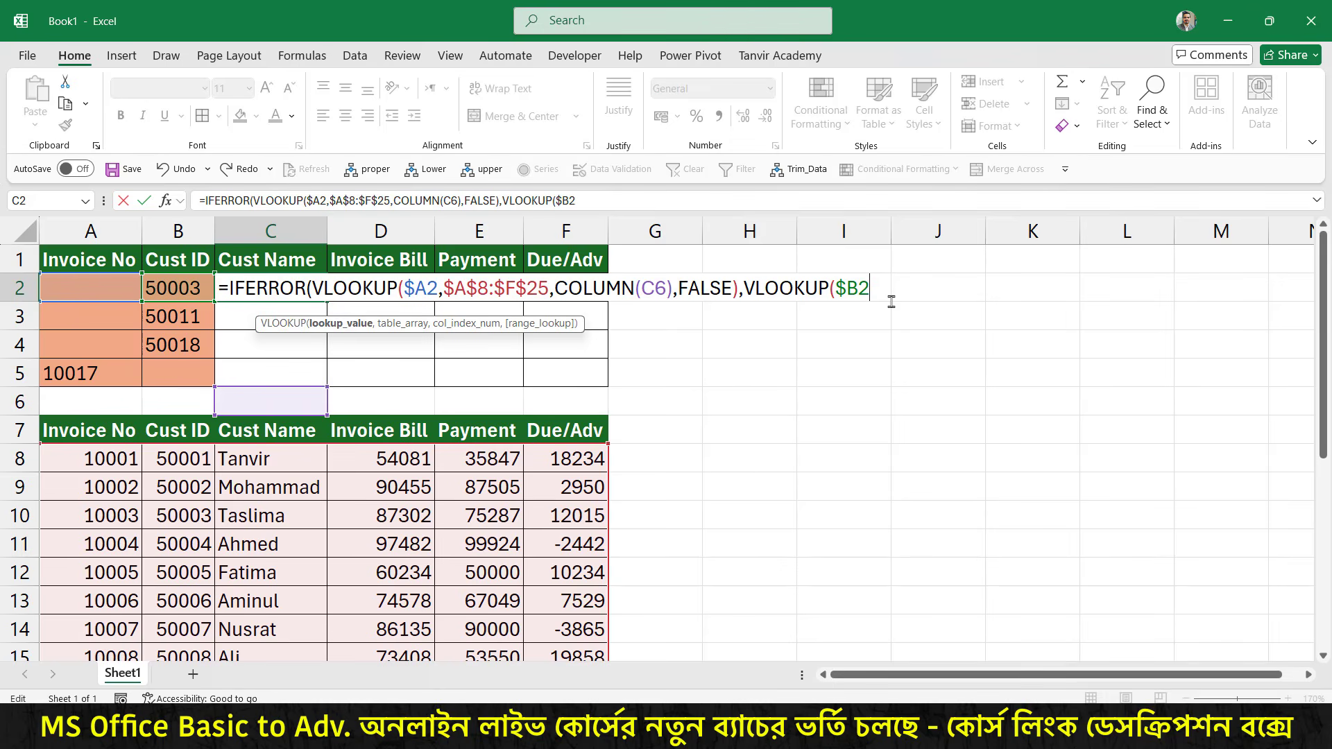
Set the second VLOOKUP's table array to the absolute range $B$8:$F$25.
{"action": "type", "text": ","}
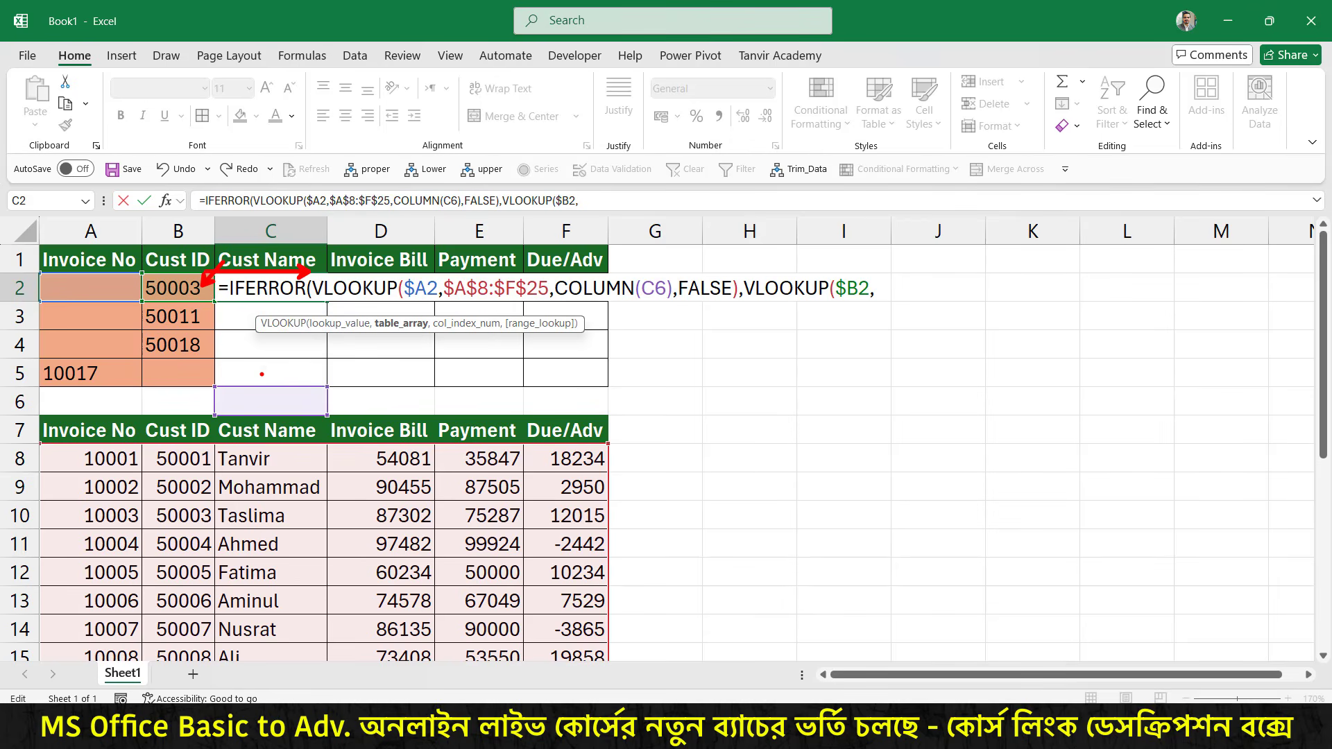
{"action": "left_click", "coordinate": [189, 456]}
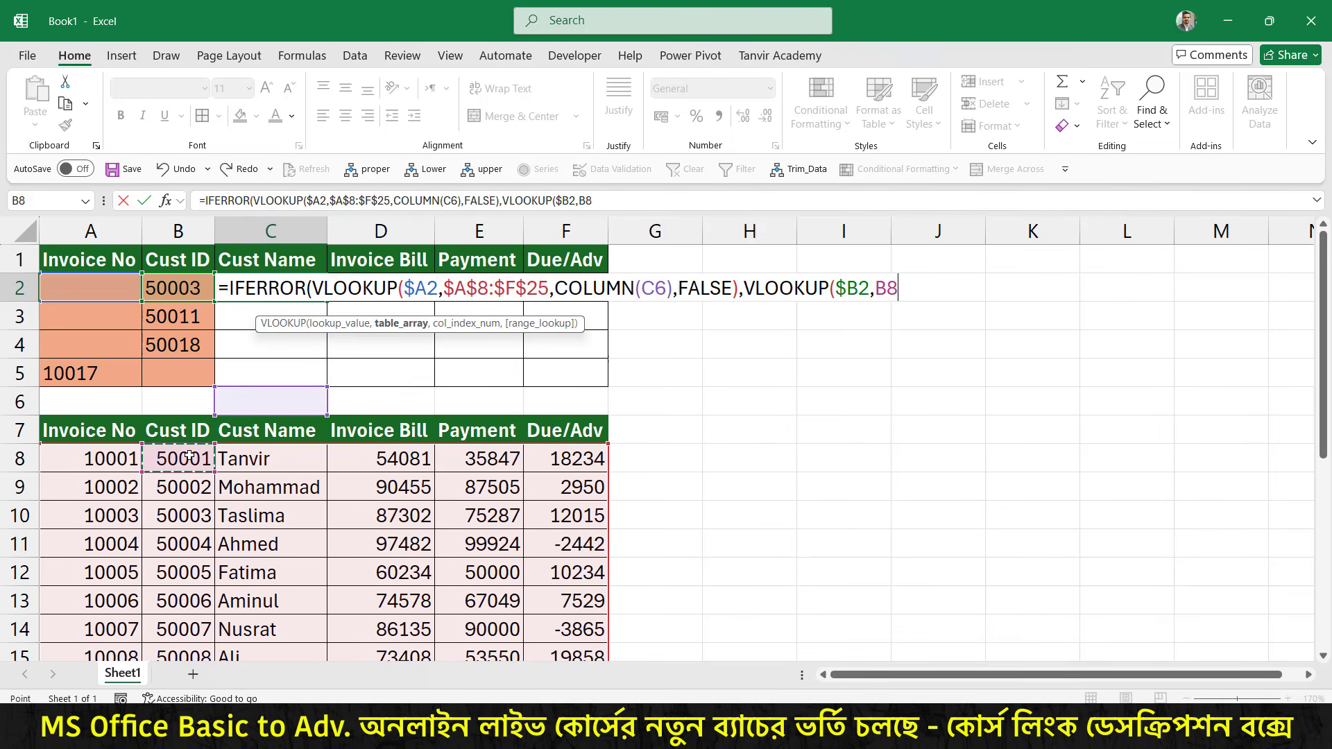
{"action": "left_click_drag", "start_coordinate": [189, 456], "coordinate": [581, 458]}
{"action": "key", "text": "ctrl+shift+Down"}
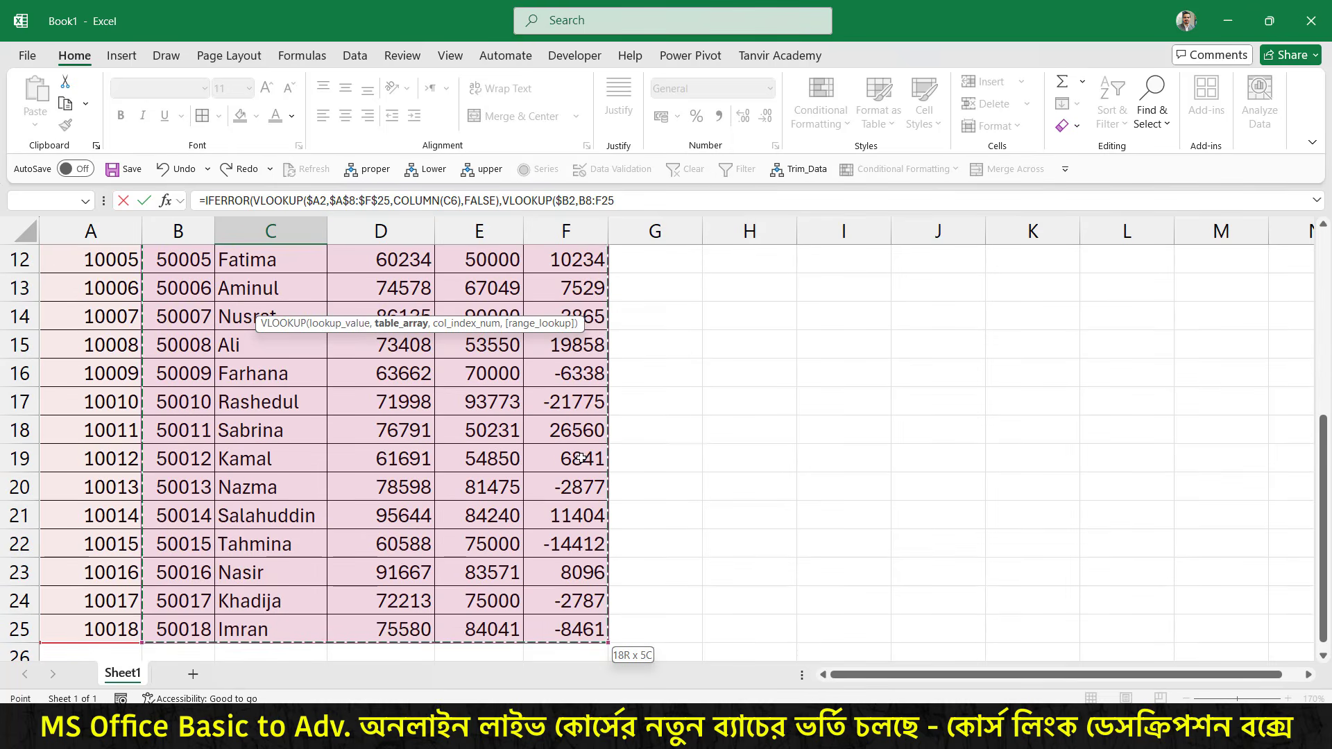
{"action": "scroll", "coordinate": [581, 457], "scroll_direction": "up", "scroll_amount": 4}
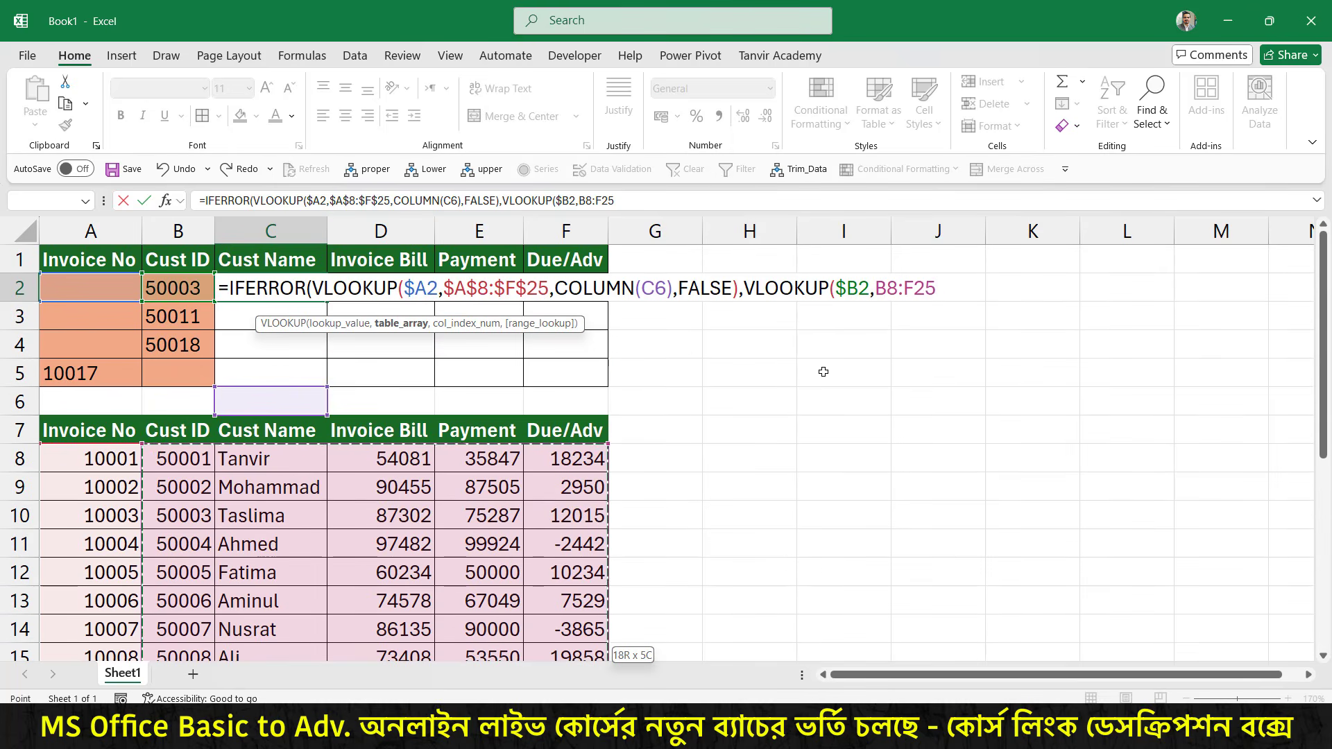
{"action": "key", "text": "F4"}
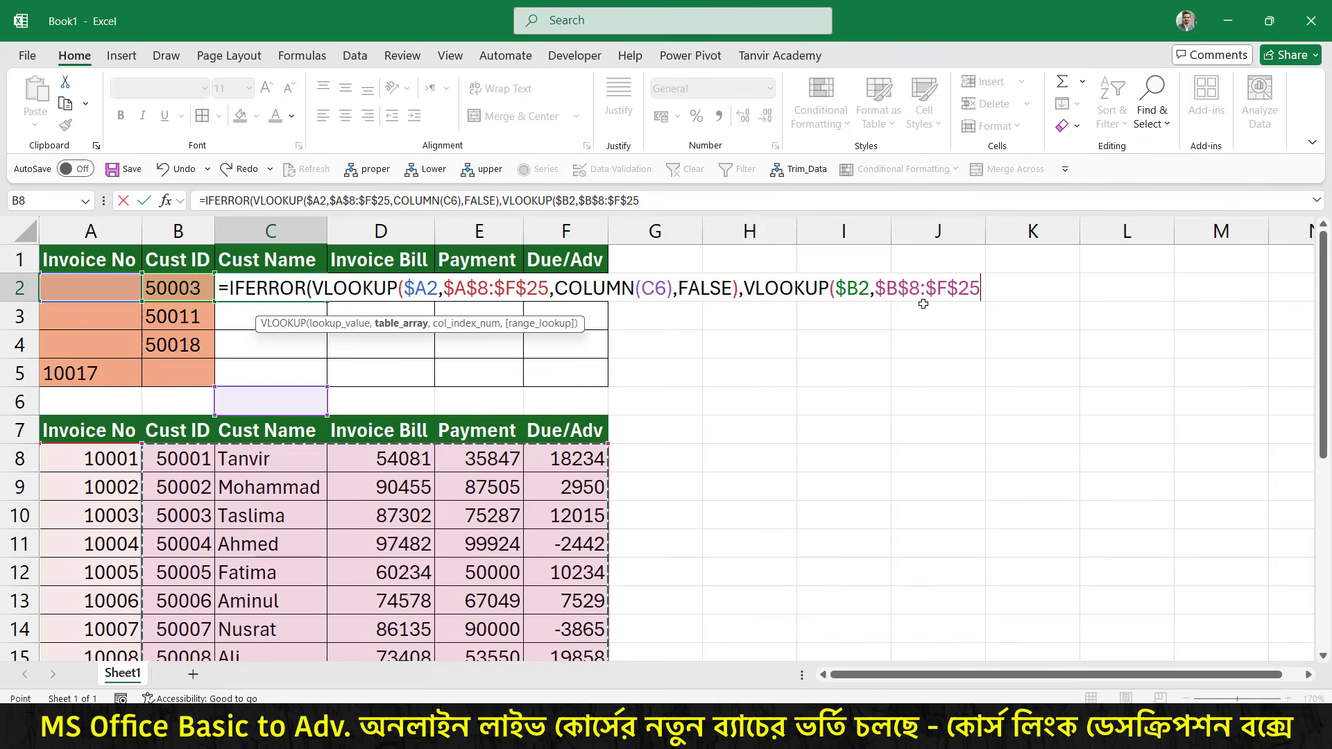
{"action": "type", "text": ","}
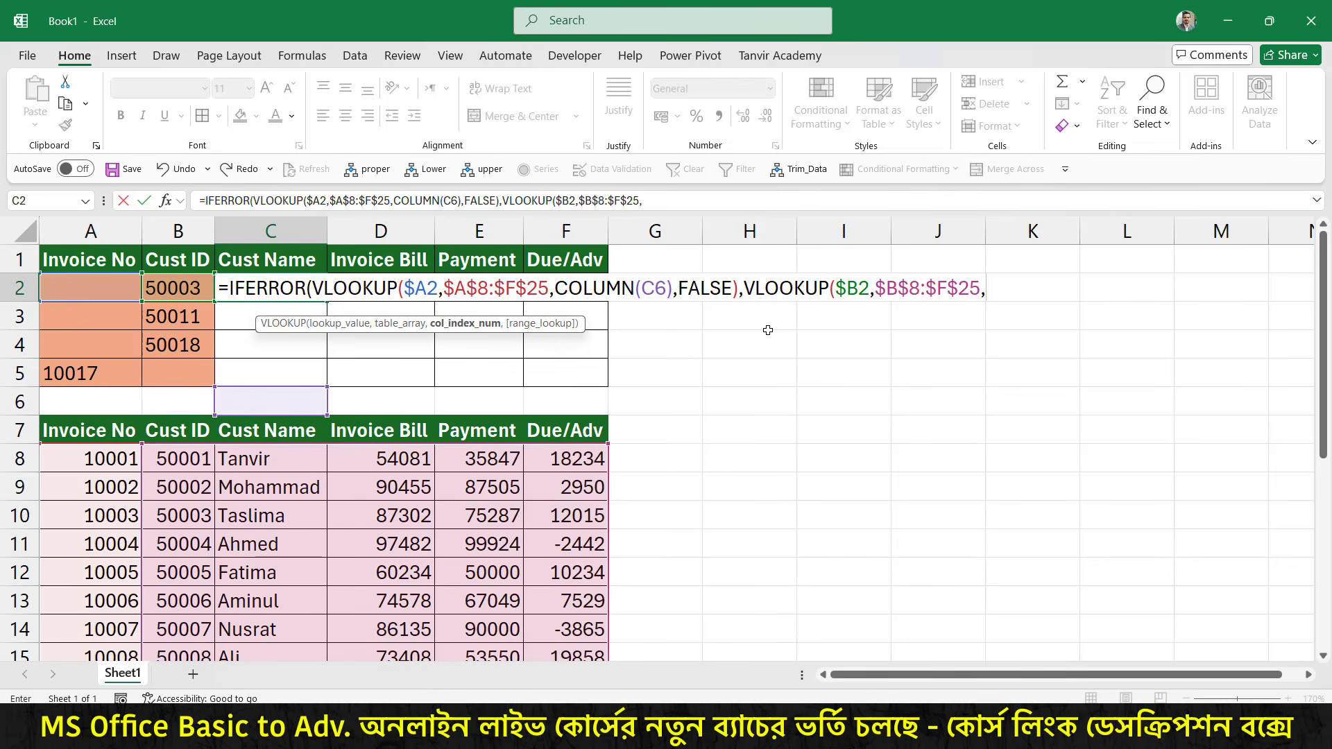
{"action": "left_click_drag", "start_coordinate": [489, 340], "coordinate": [498, 392]}
{"action": "left_click_drag", "start_coordinate": [142, 198], "coordinate": [143, 253]}
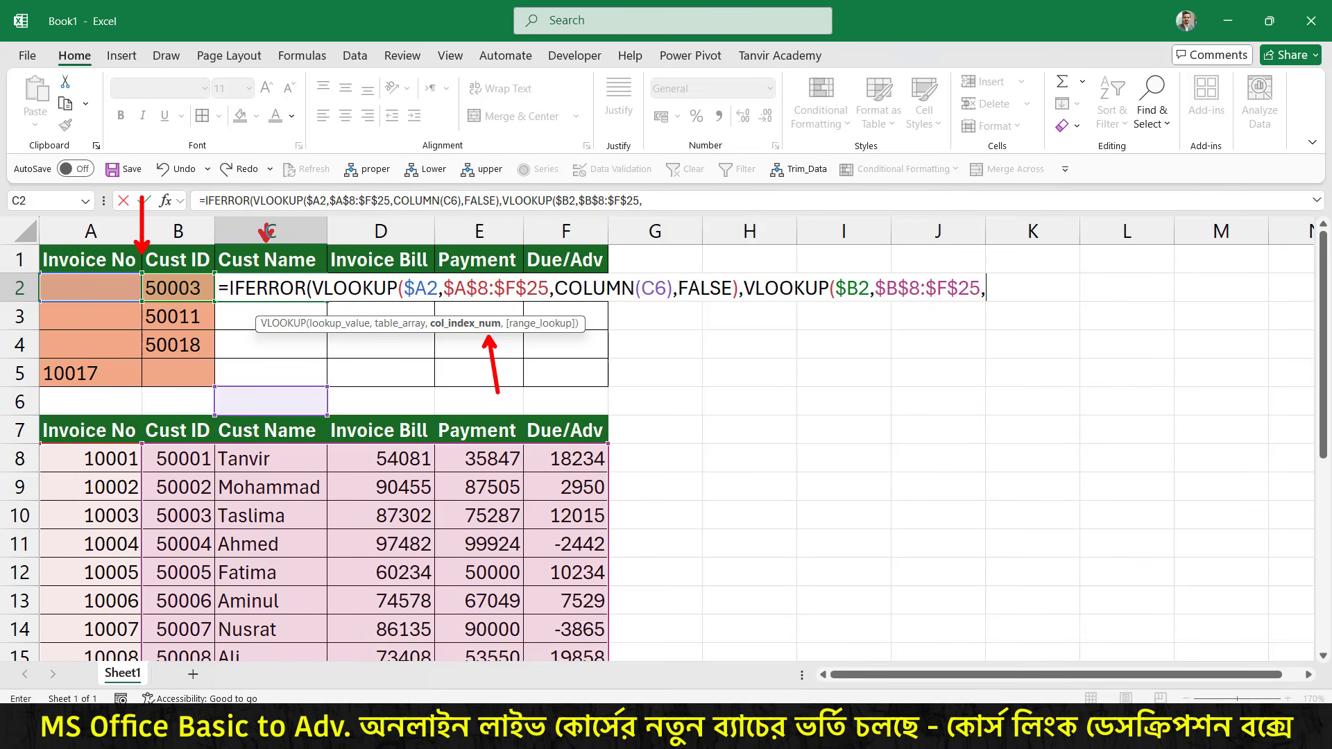
{"action": "left_click_drag", "start_coordinate": [266, 198], "coordinate": [266, 242]}
{"action": "left_click_drag", "start_coordinate": [142, 442], "coordinate": [607, 641]}
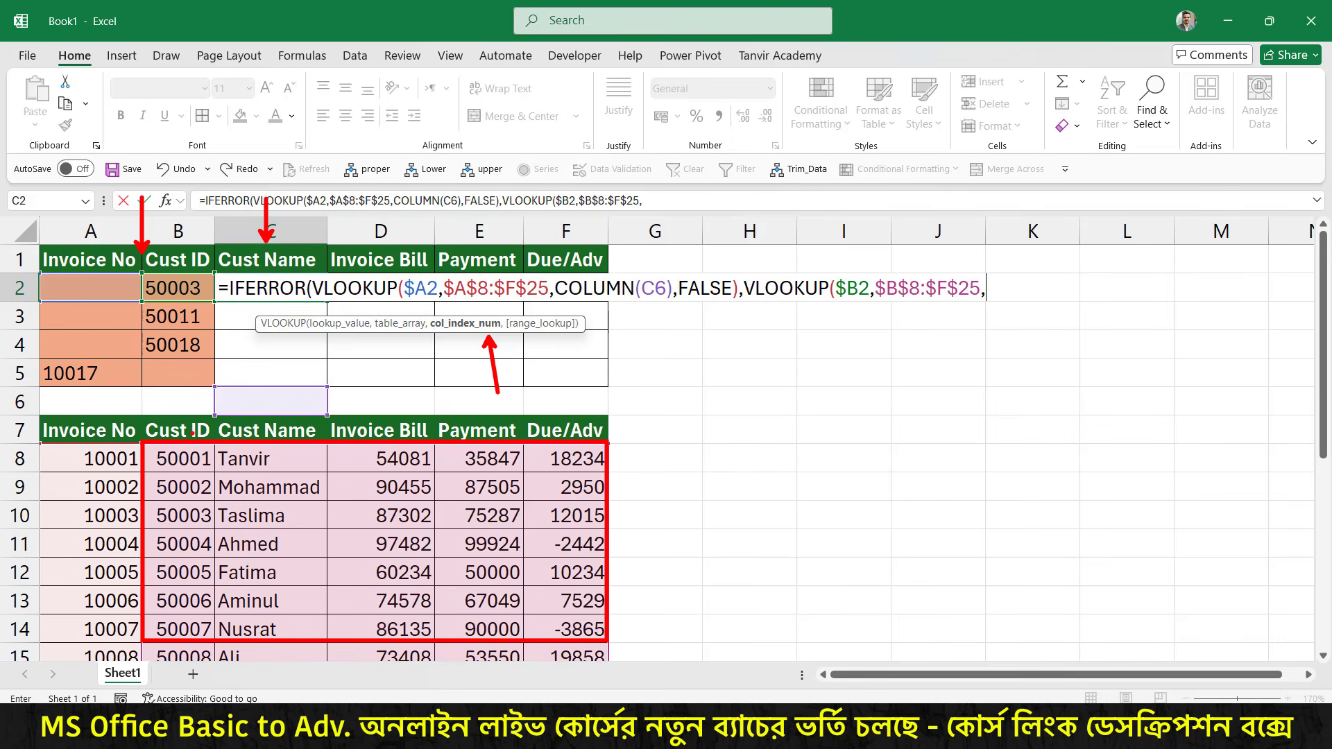
{"action": "left_click_drag", "start_coordinate": [168, 386], "coordinate": [178, 420]}
{"action": "left_click_drag", "start_coordinate": [244, 376], "coordinate": [239, 419]}
{"action": "left_click_drag", "start_coordinate": [452, 332], "coordinate": [466, 378]}
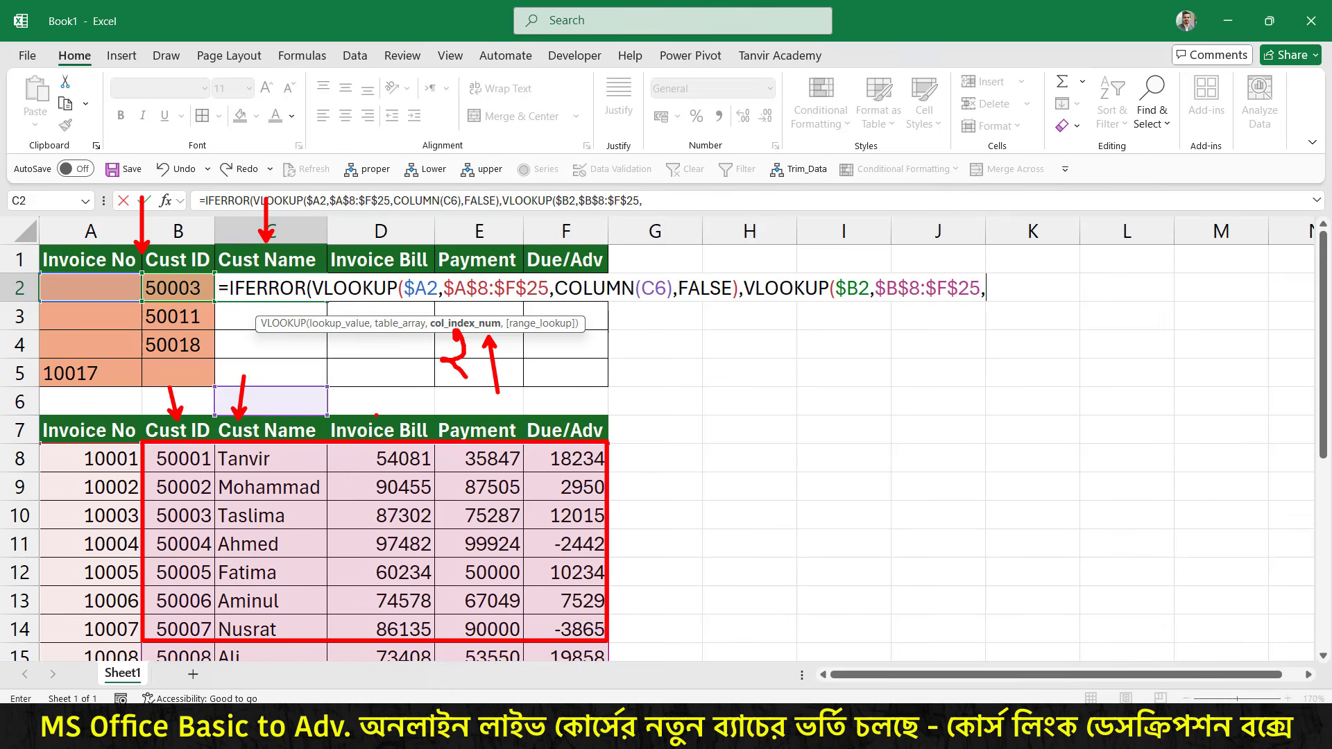
{"action": "mouse_move", "coordinate": [373, 384]}
{"action": "left_mouse_down"}
{"action": "mouse_move", "coordinate": [393, 417]}
{"action": "mouse_move", "coordinate": [477, 418]}
{"action": "left_mouse_up"}
{"action": "mouse_move", "coordinate": [557, 392]}
{"action": "left_mouse_down"}
{"action": "mouse_move", "coordinate": [576, 415]}
{"action": "mouse_move", "coordinate": [565, 385]}
{"action": "mouse_move", "coordinate": [609, 363]}
{"action": "left_mouse_up"}
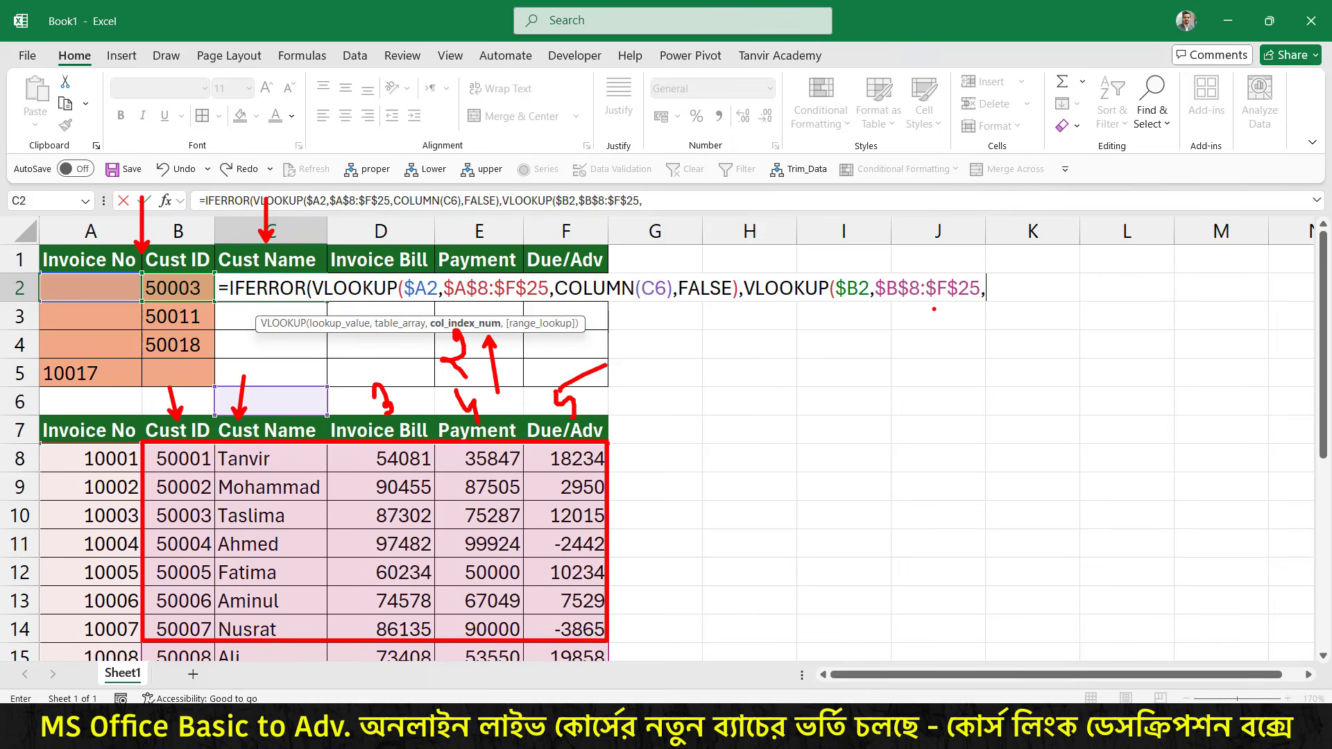
{"action": "key", "text": "Escape"}
Complete the second VLOOKUP with COLUMN(B6) as column index and FALSE for exact match, and enter the formula in C2.
{"action": "type", "text": "col"}
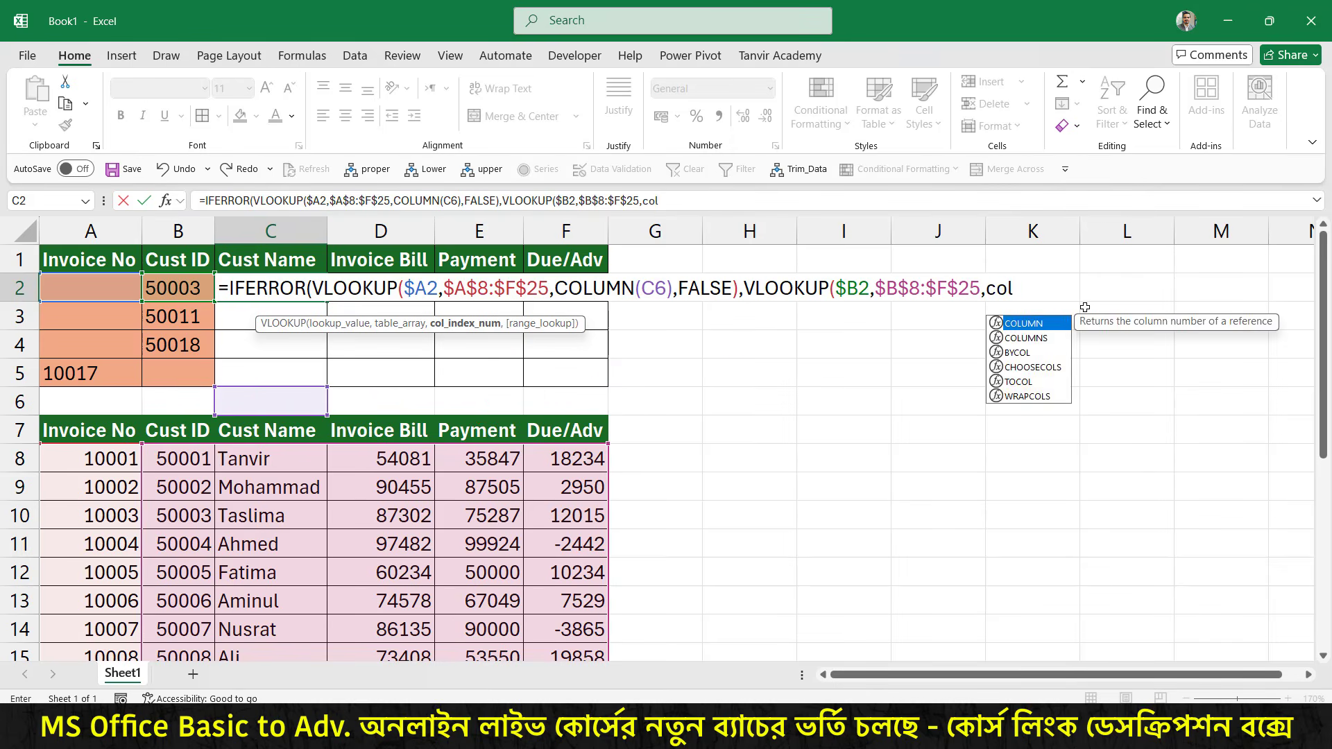
{"action": "key", "text": "Tab"}
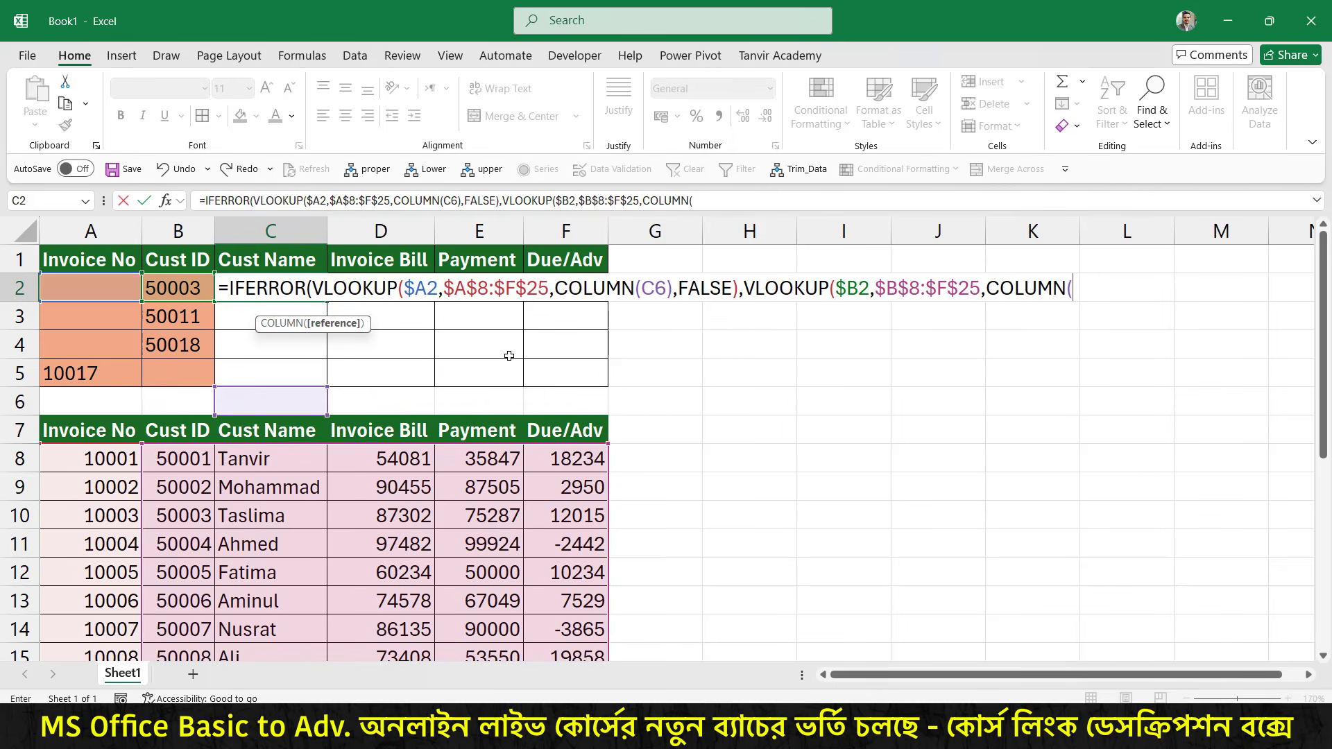
{"action": "left_click", "coordinate": [173, 402]}
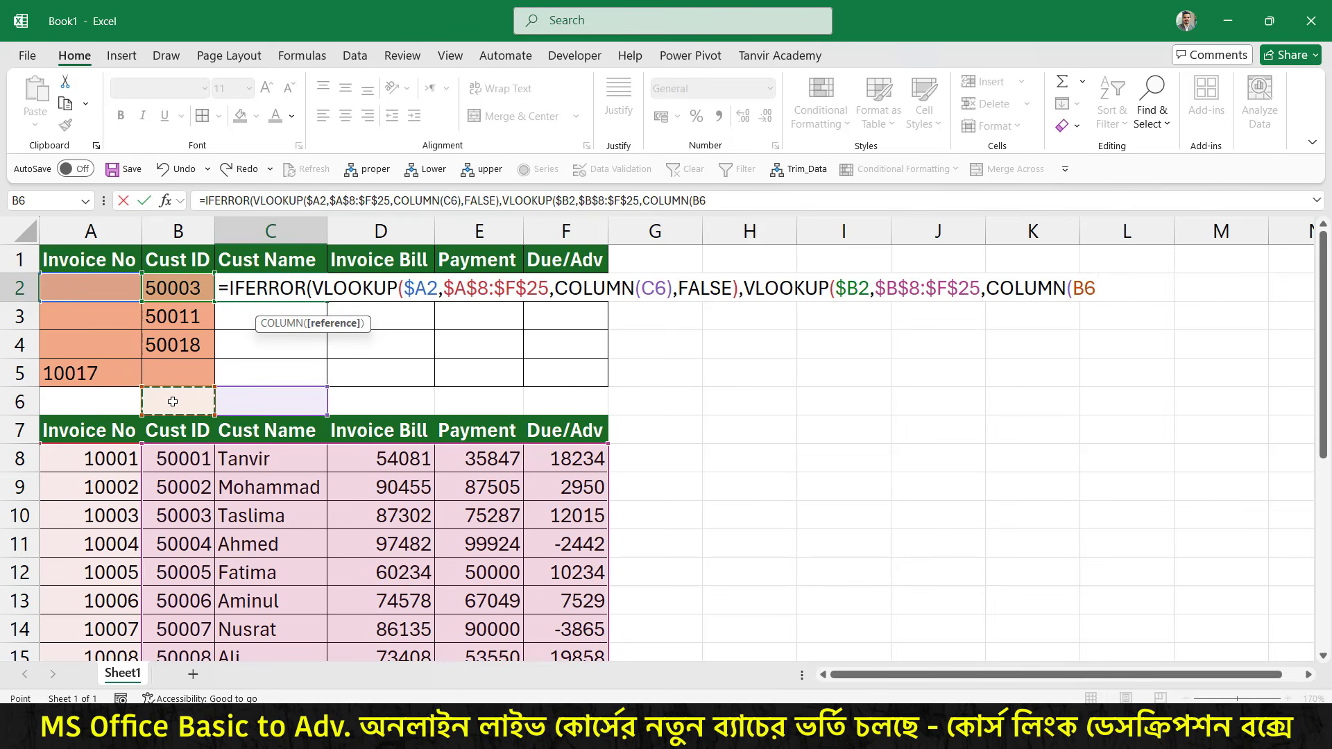
{"action": "type", "text": ")"}
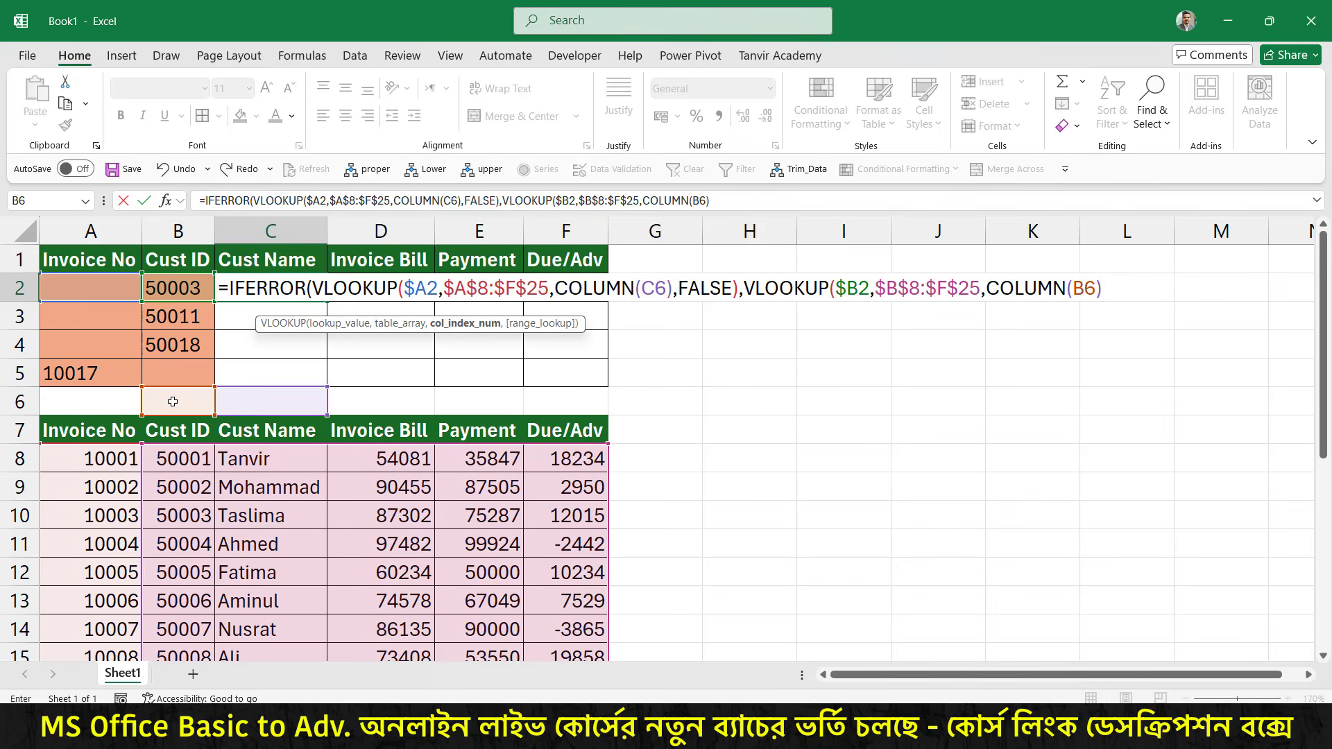
{"action": "type", "text": ","}
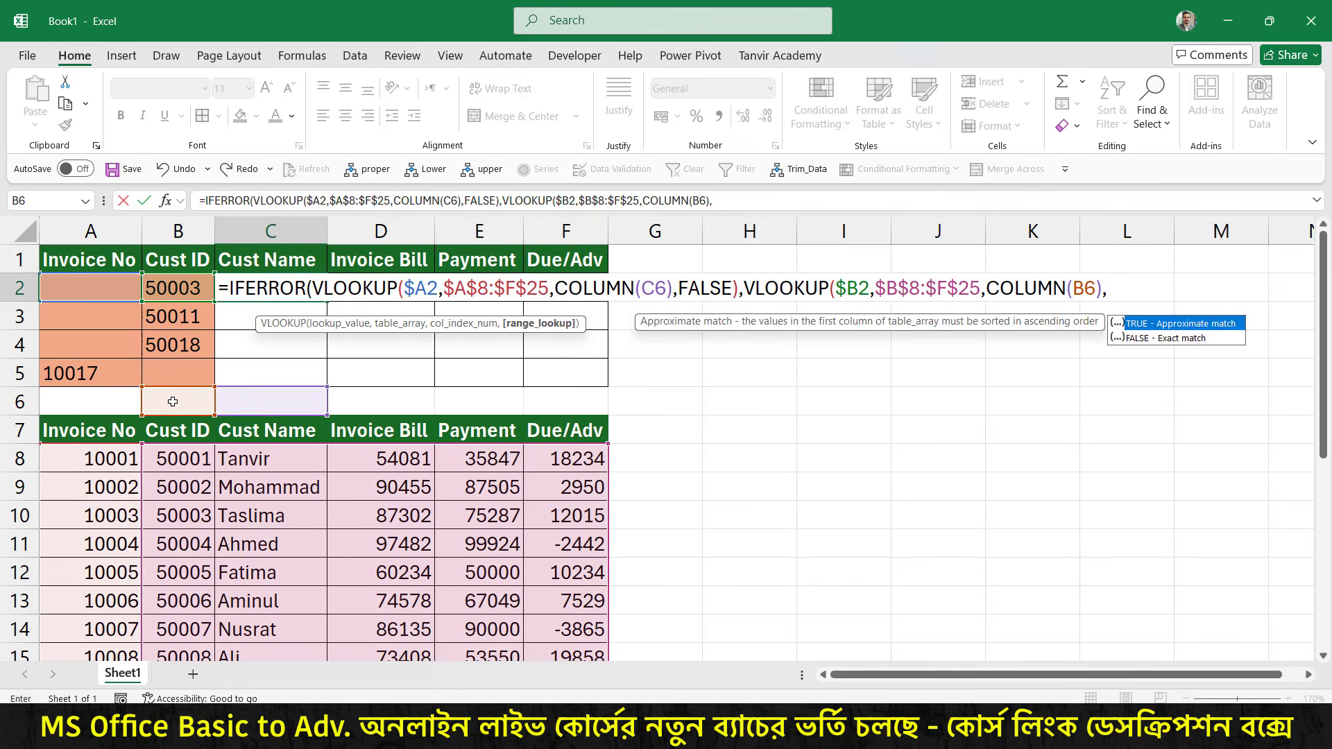
{"action": "double_click", "coordinate": [1192, 344]}
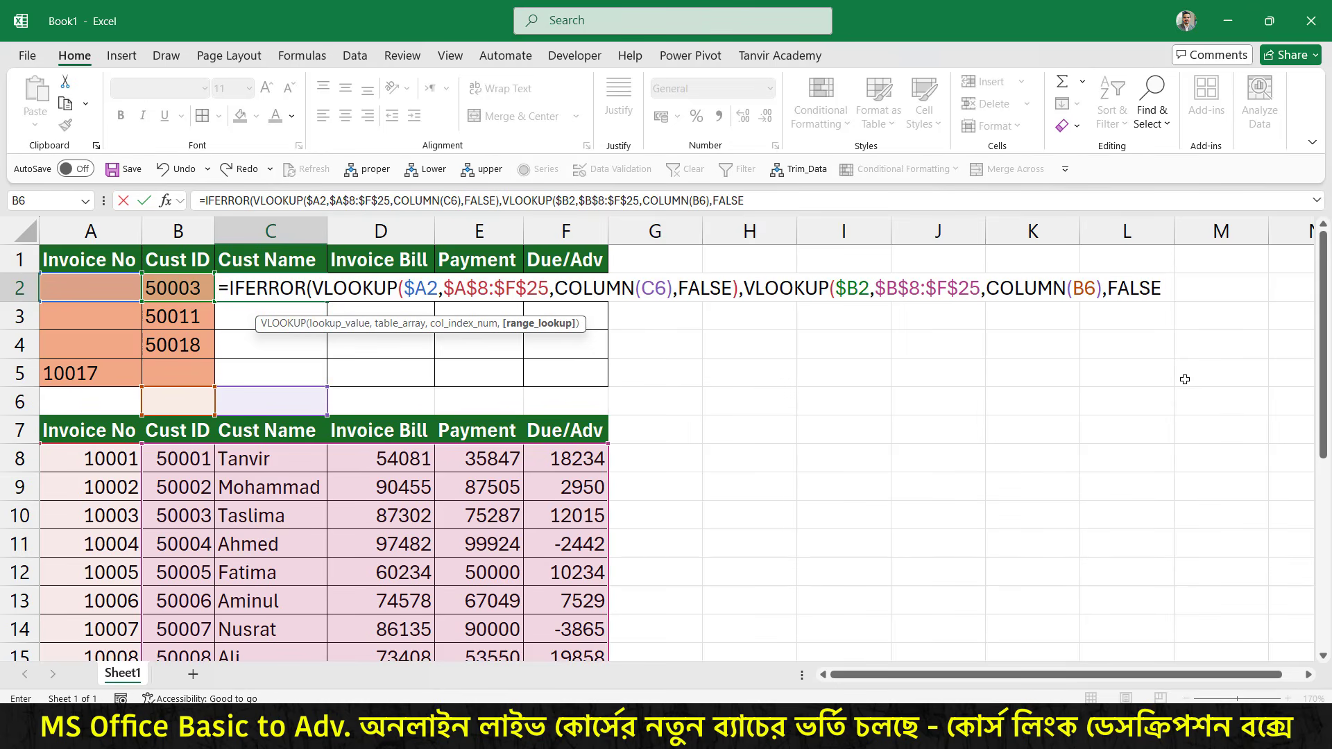
{"action": "type", "text": "))"}
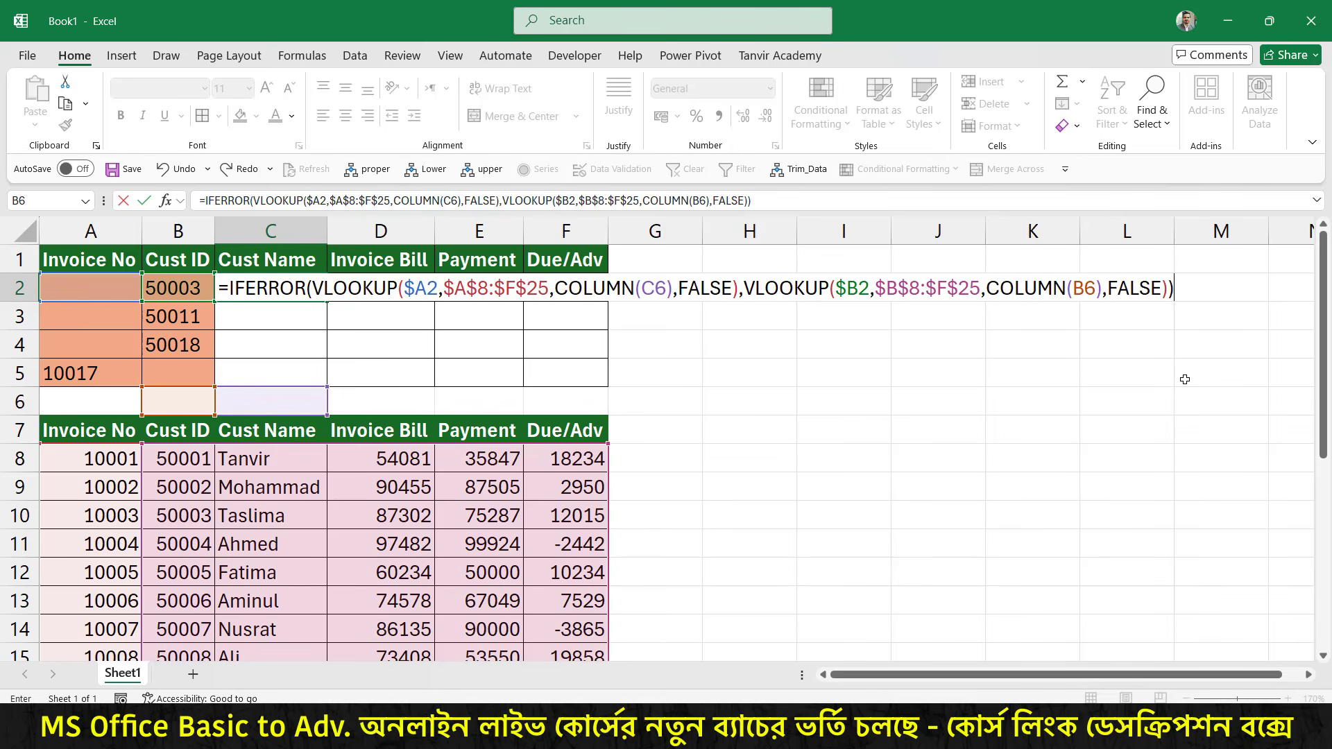
{"action": "key", "text": "Return"}
Fill the IFERROR formula from C2 across and down the lookup table to F5.
{"action": "left_click", "coordinate": [320, 283]}
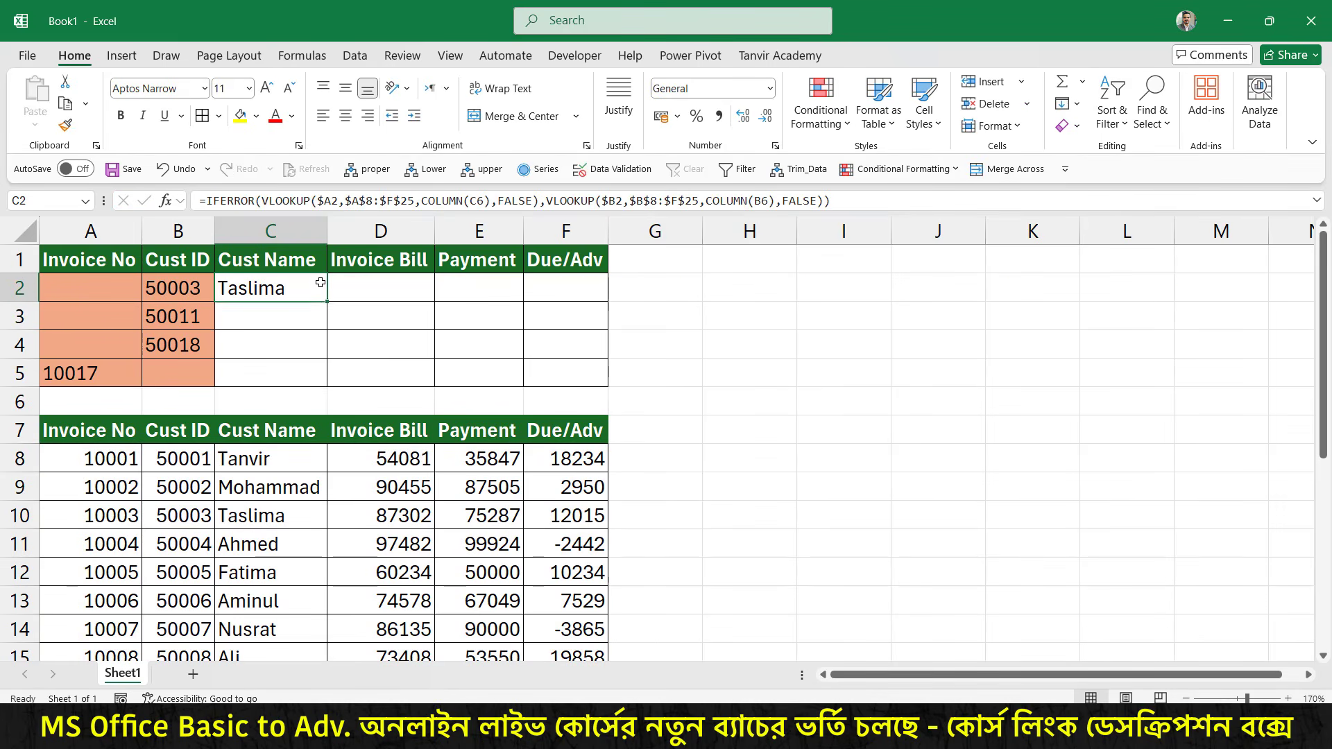
{"action": "left_click_drag", "start_coordinate": [328, 305], "coordinate": [605, 375]}
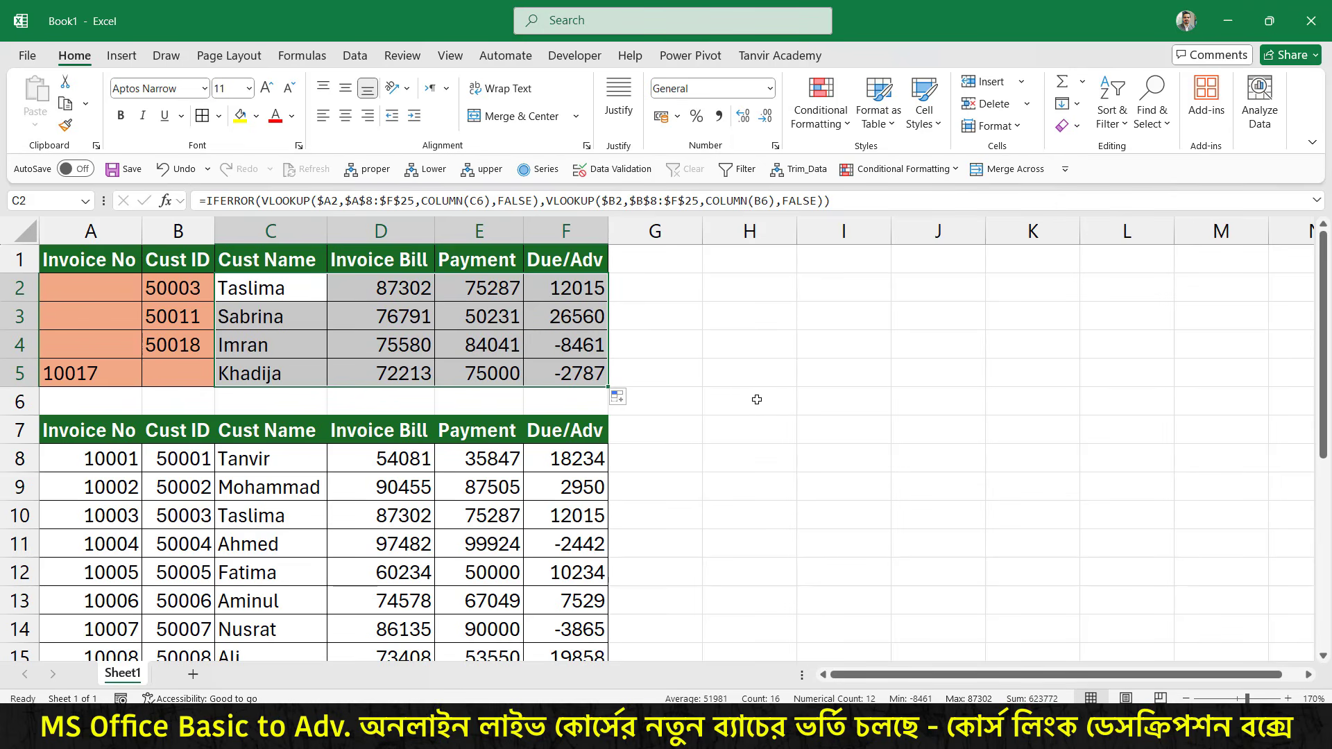
Enter the invoice number of the record in row 10 into A2 and delete the customer ID from B2.
{"action": "left_click", "coordinate": [81, 288]}
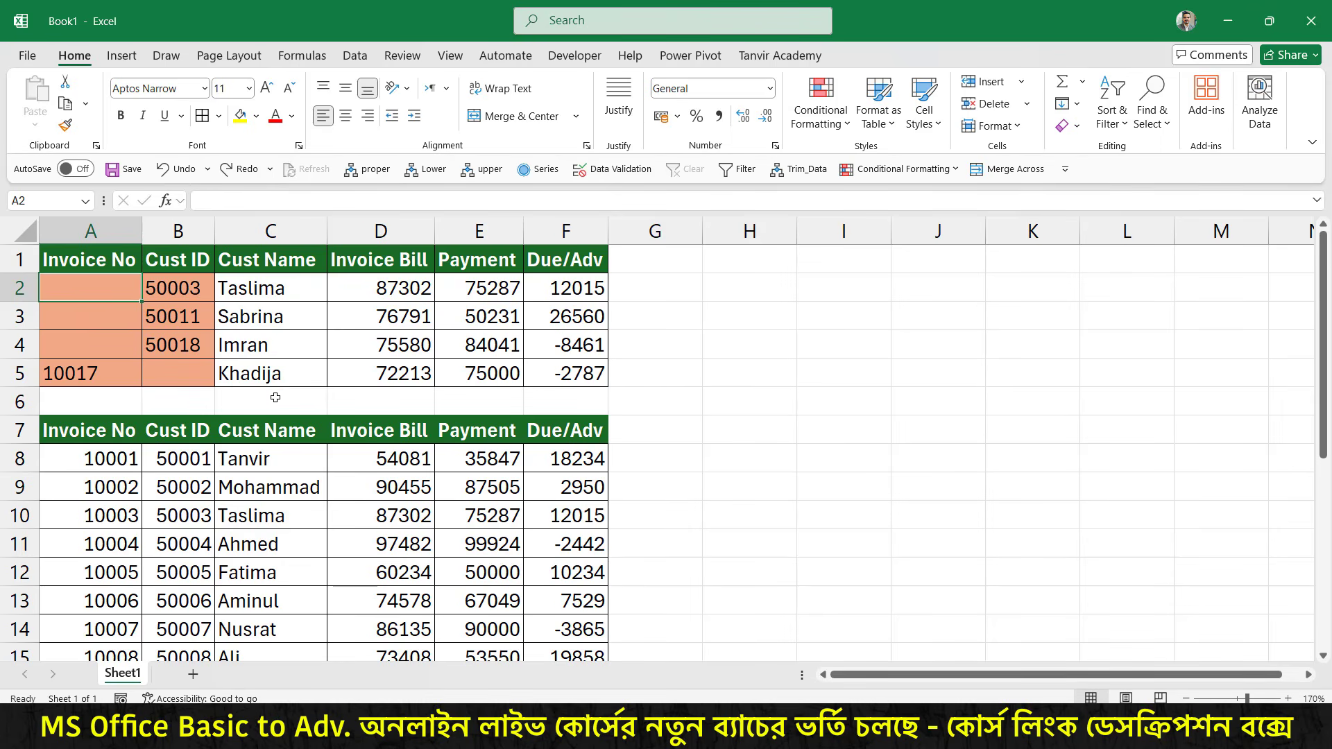
{"action": "type", "text": "1"}
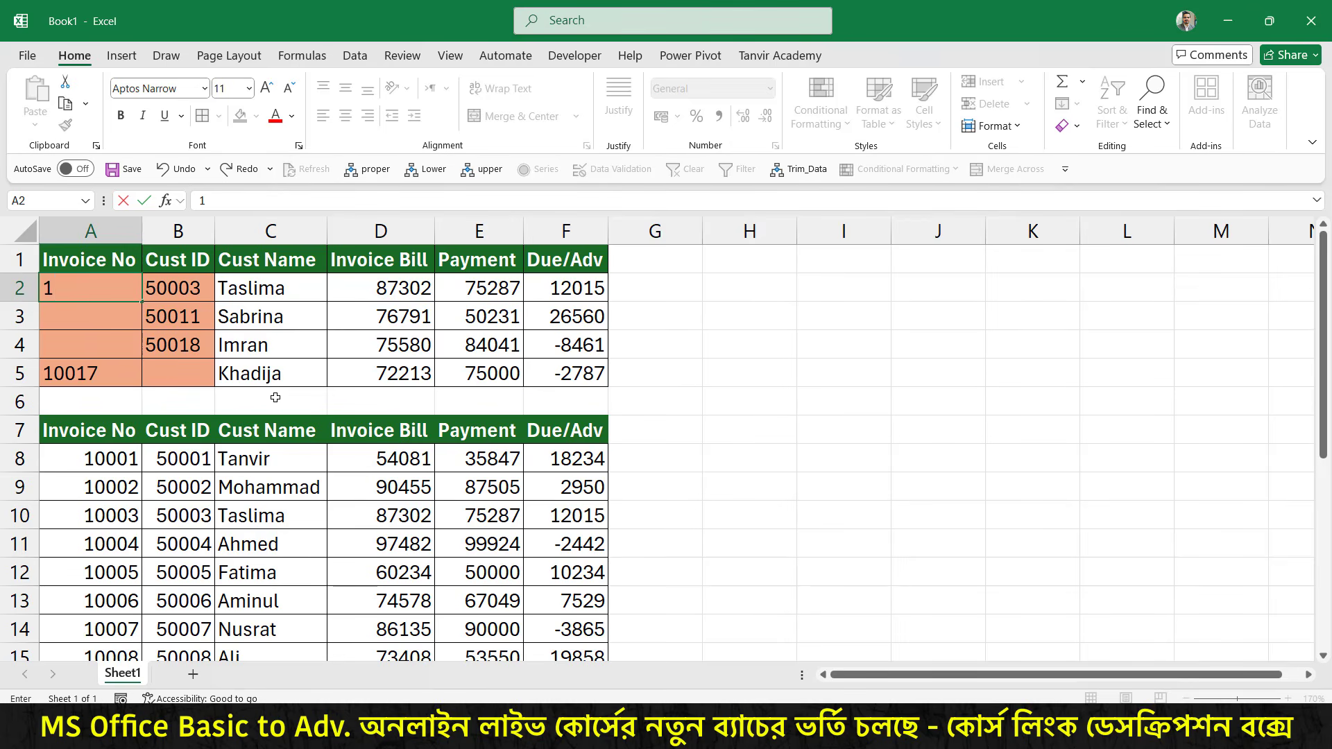
{"action": "type", "text": "0003"}
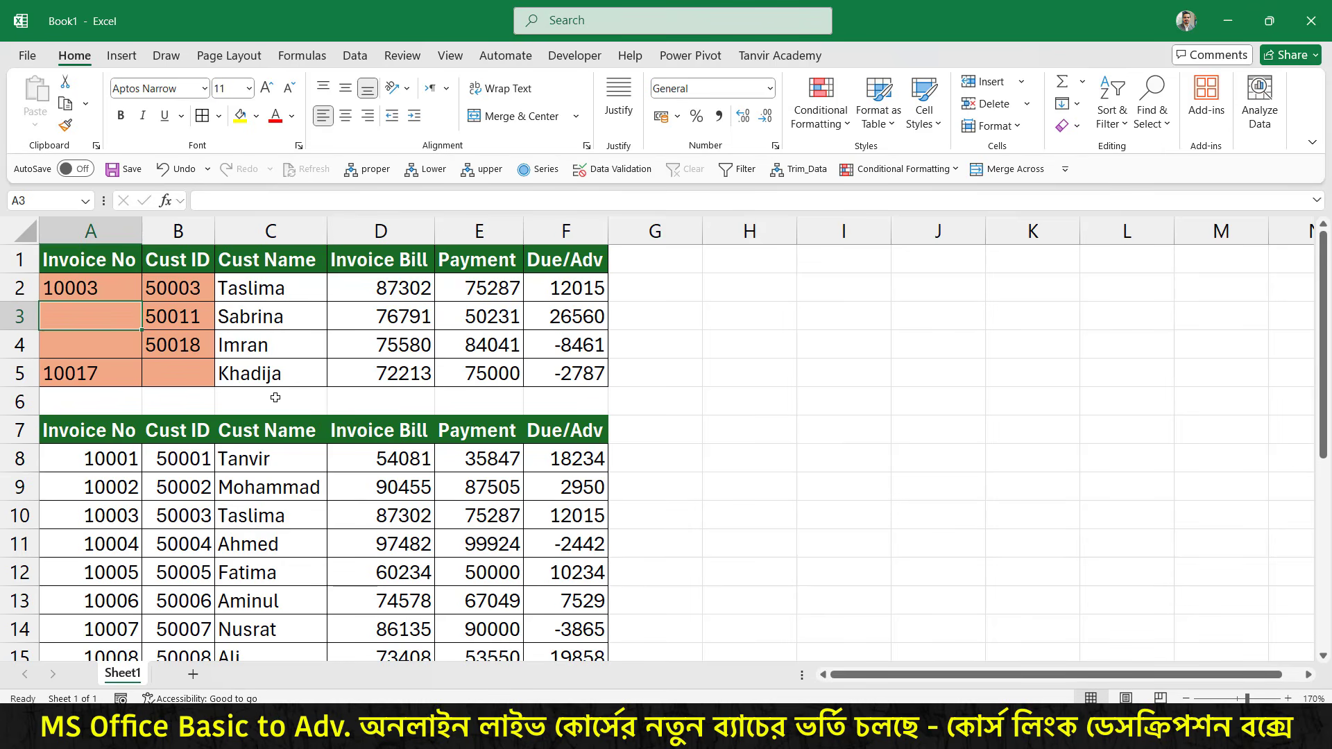
{"action": "key", "text": "Up"}
{"action": "key", "text": "Right"}
{"action": "key", "text": "Delete"}
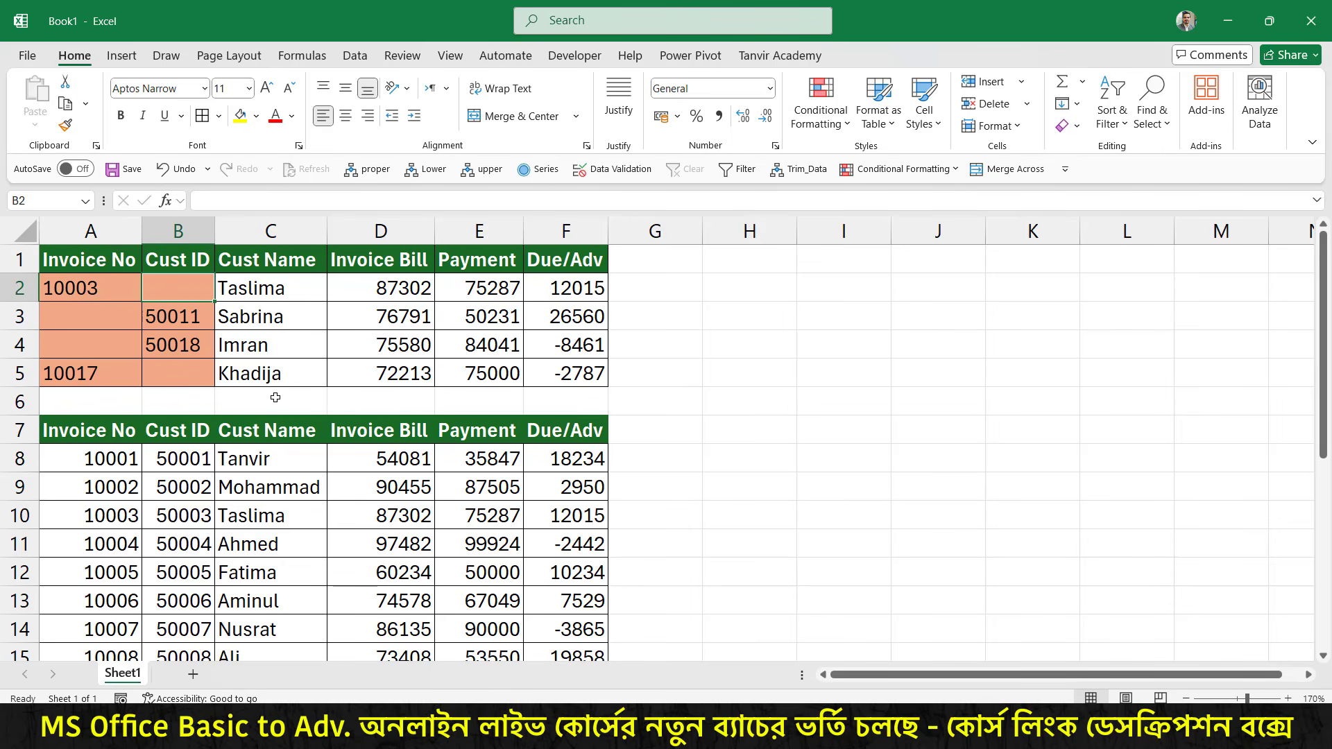
{"action": "key", "text": "Down"}
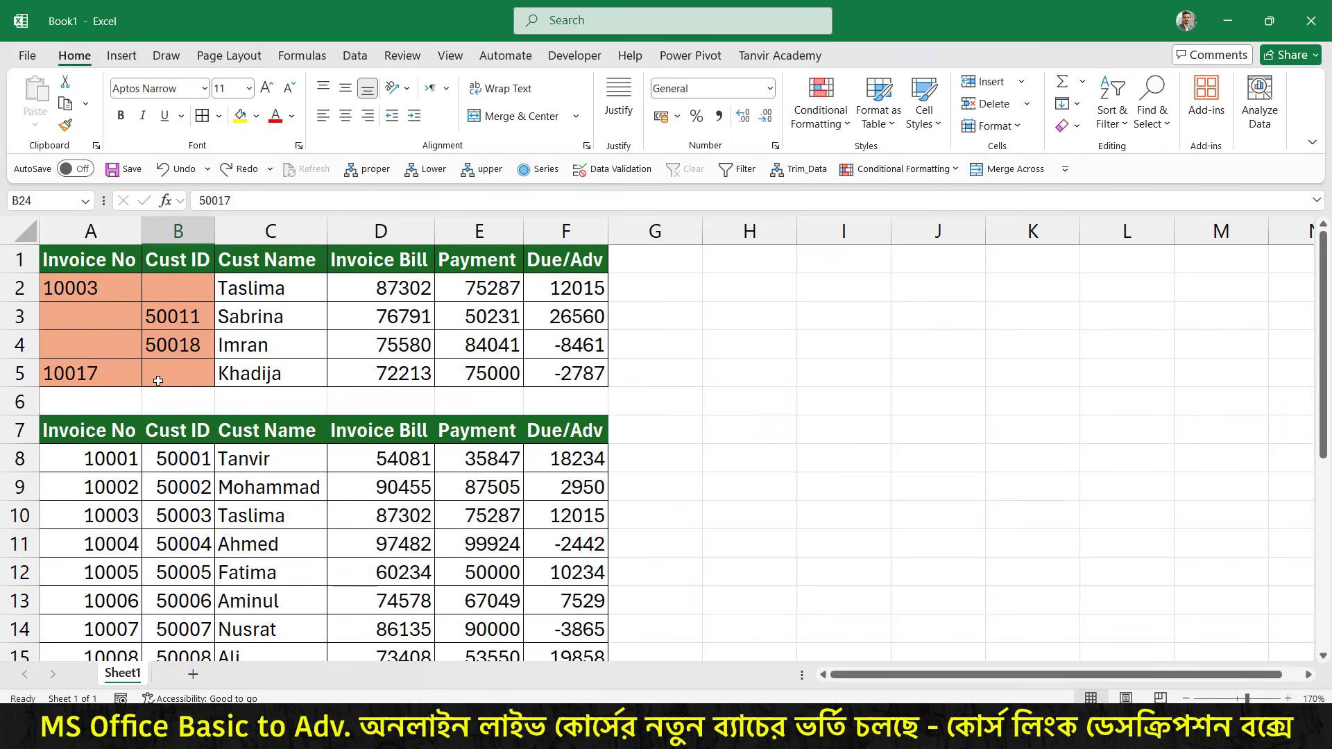
{"action": "key", "text": "ctrl+2"}
{"action": "left_click_drag", "start_coordinate": [104, 363], "coordinate": [123, 331]}
{"action": "key", "text": "Escape"}
Delete the invoice number from A5 and enter the customer ID of the record in row 24 into B5.
{"action": "left_click", "coordinate": [172, 373]}
{"action": "left_click", "coordinate": [82, 373]}
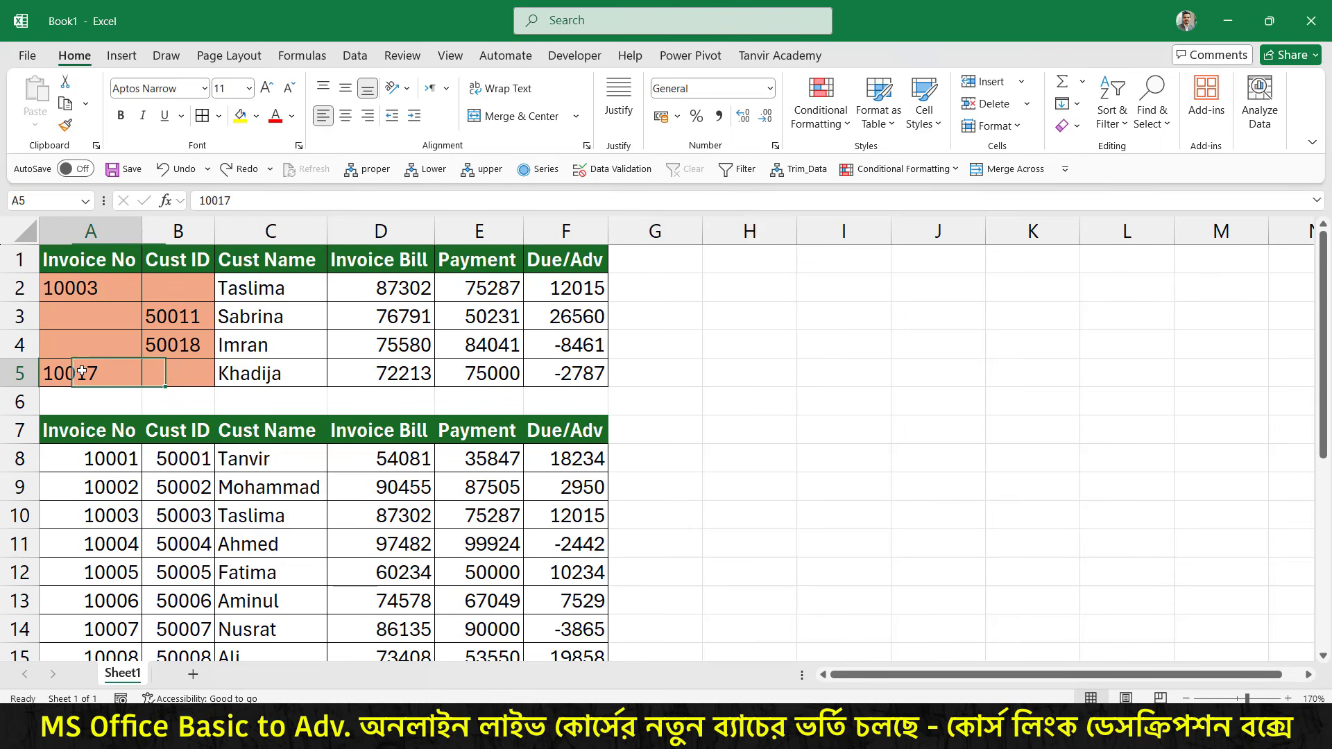
{"action": "key", "text": "Delete"}
{"action": "key", "text": "Right"}
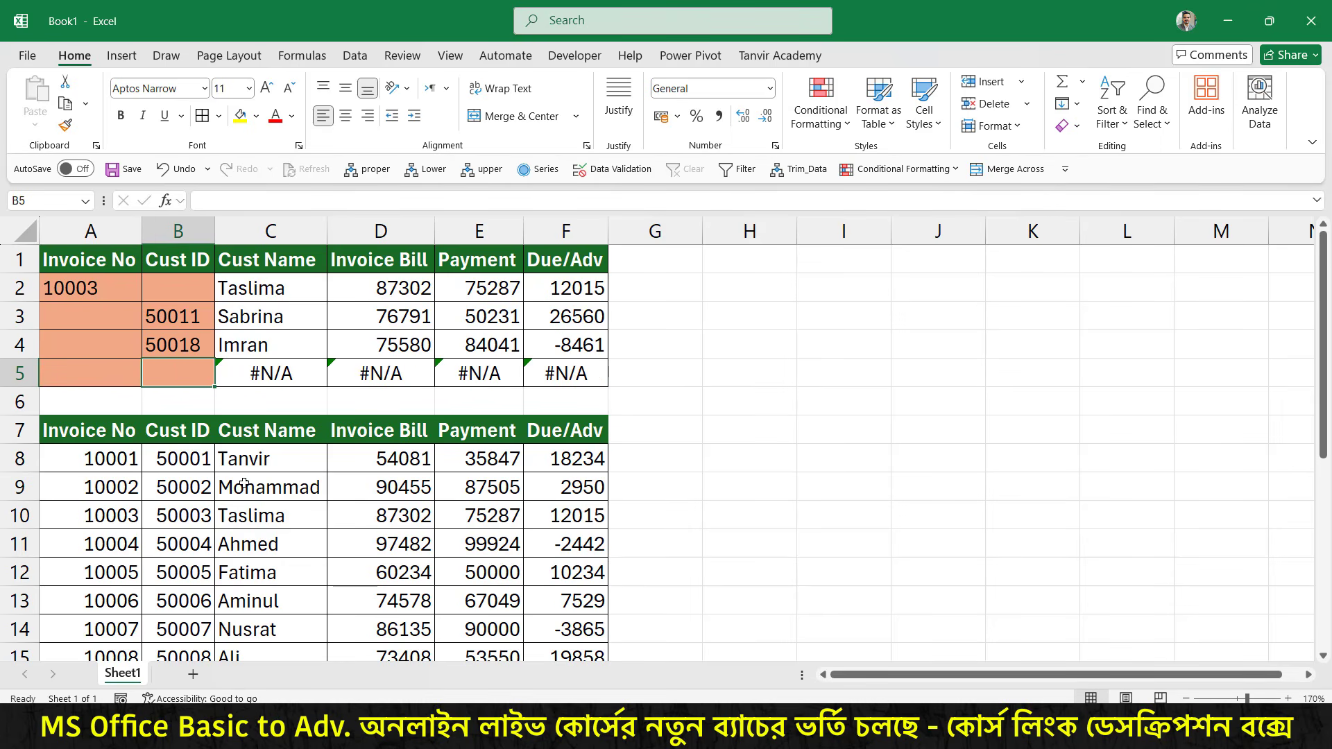
{"action": "type", "text": "50001"}
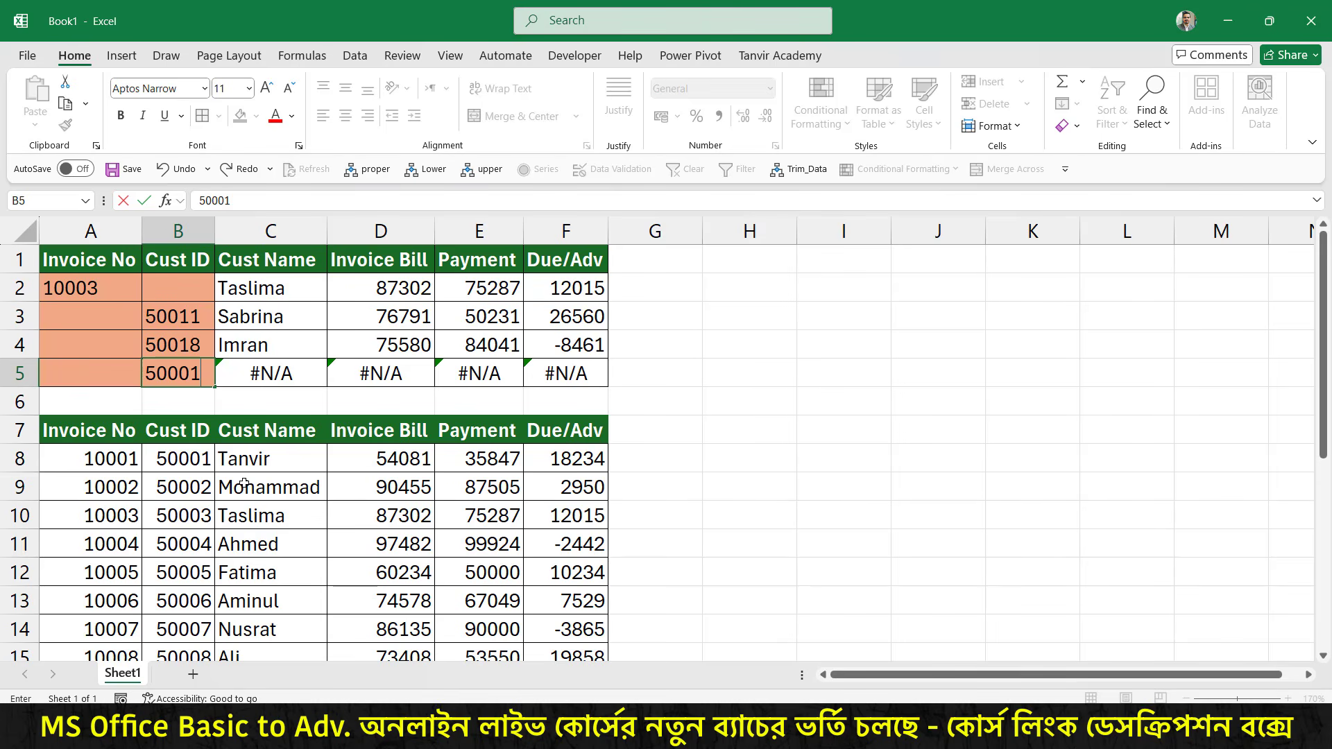
{"action": "key", "text": "BackSpace"}
{"action": "key", "text": "BackSpace"}
{"action": "type", "text": "17"}
{"action": "key", "text": "Return"}
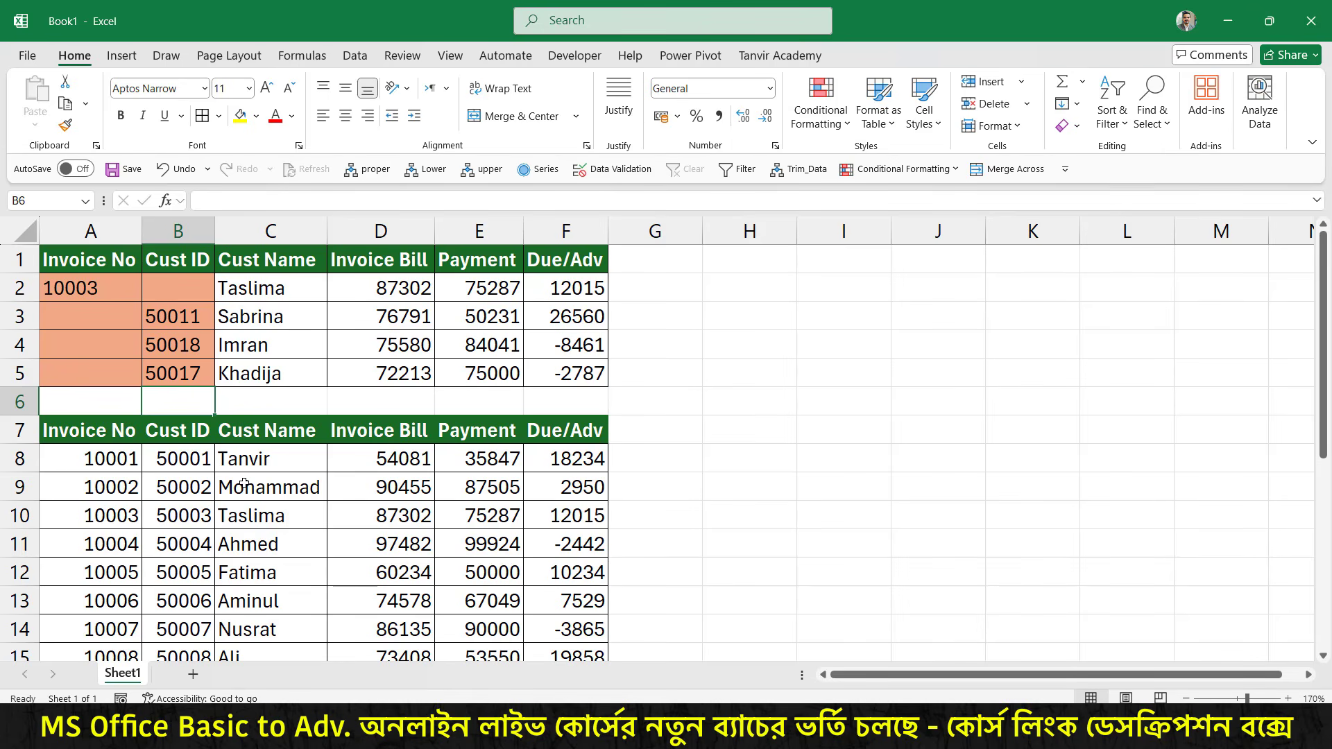
Open the IFERROR formula in C2 and examine its VLOOKUP arguments and COLUMN(C6) index against the headers of both tables.
{"action": "double_click", "coordinate": [248, 290]}
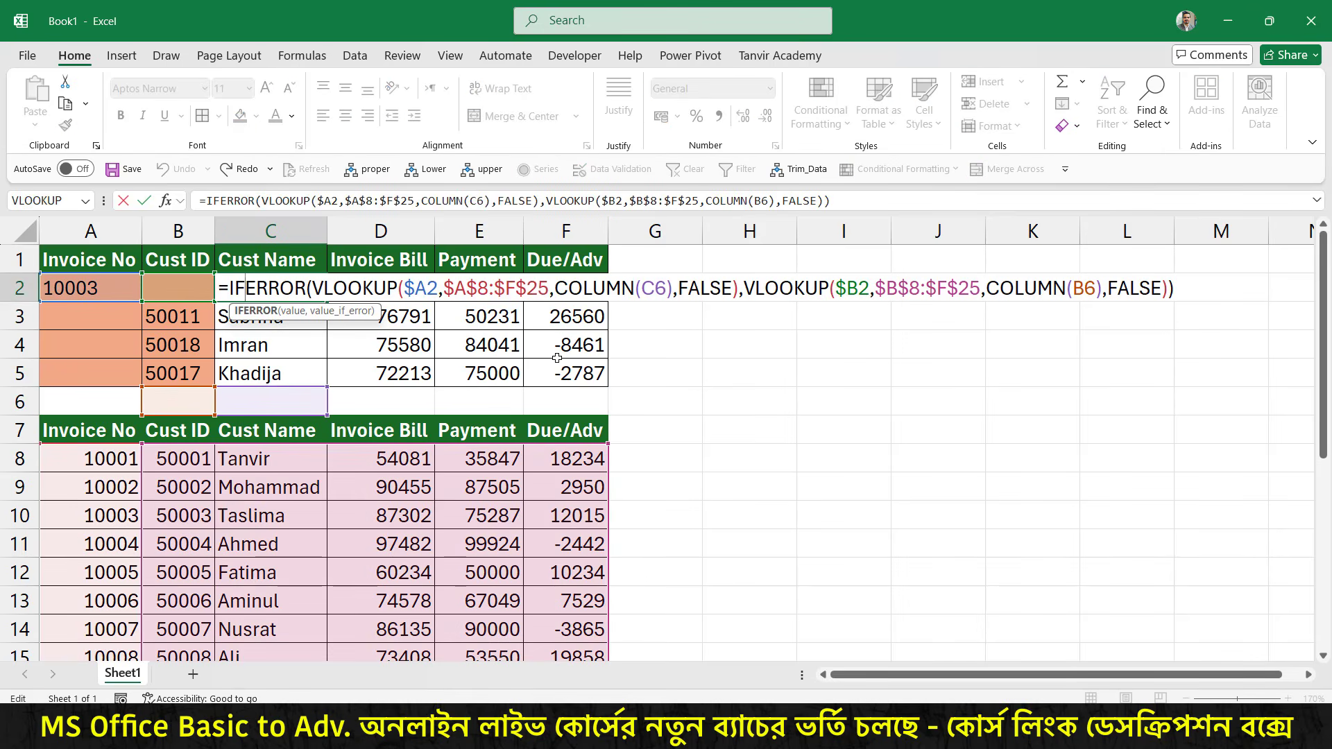
{"action": "left_click_drag", "start_coordinate": [391, 281], "coordinate": [396, 250]}
{"action": "left_click_drag", "start_coordinate": [296, 278], "coordinate": [290, 226]}
{"action": "left_click_drag", "start_coordinate": [632, 306], "coordinate": [632, 365]}
{"action": "left_click_drag", "start_coordinate": [548, 271], "coordinate": [676, 299]}
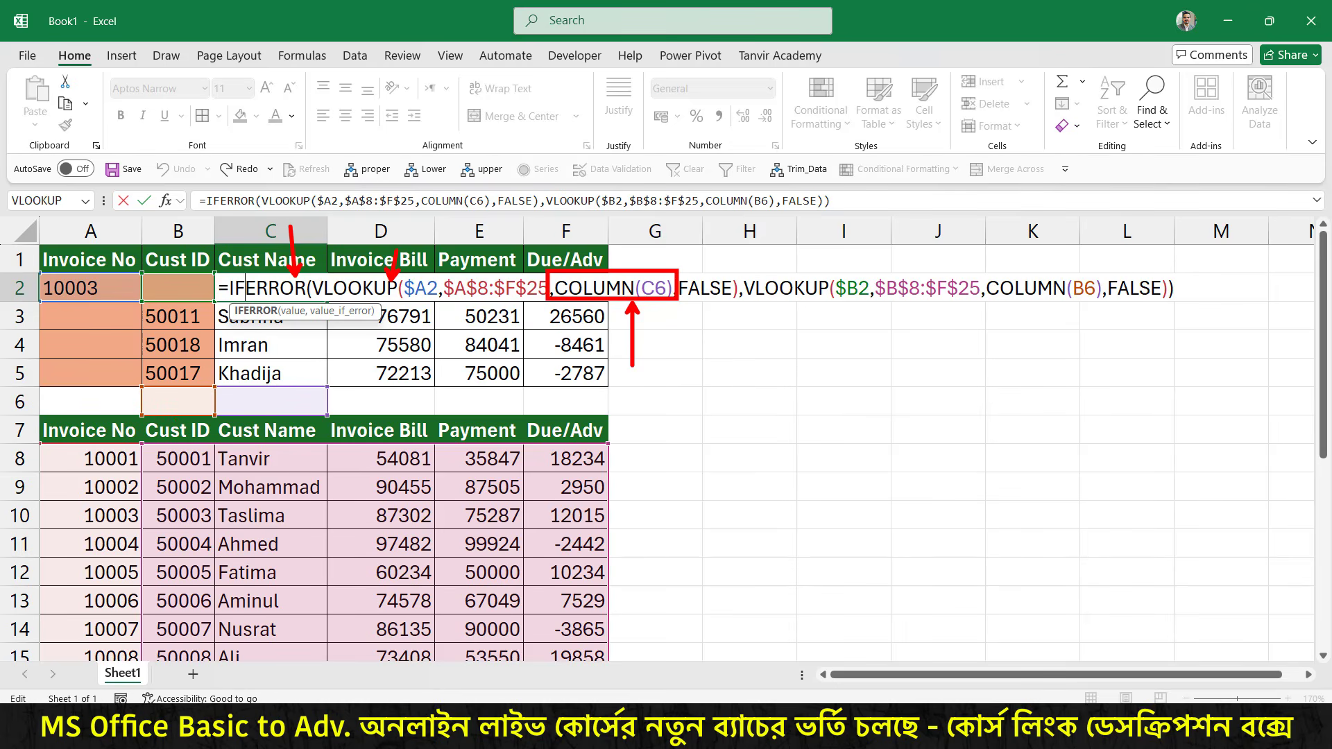
{"action": "left_click_drag", "start_coordinate": [328, 218], "coordinate": [315, 254]}
{"action": "left_click_drag", "start_coordinate": [384, 217], "coordinate": [373, 243]}
{"action": "mouse_move", "coordinate": [206, 263]}
{"action": "left_mouse_down"}
{"action": "mouse_move", "coordinate": [1120, 277]}
{"action": "mouse_move", "coordinate": [1177, 300]}
{"action": "left_mouse_up"}
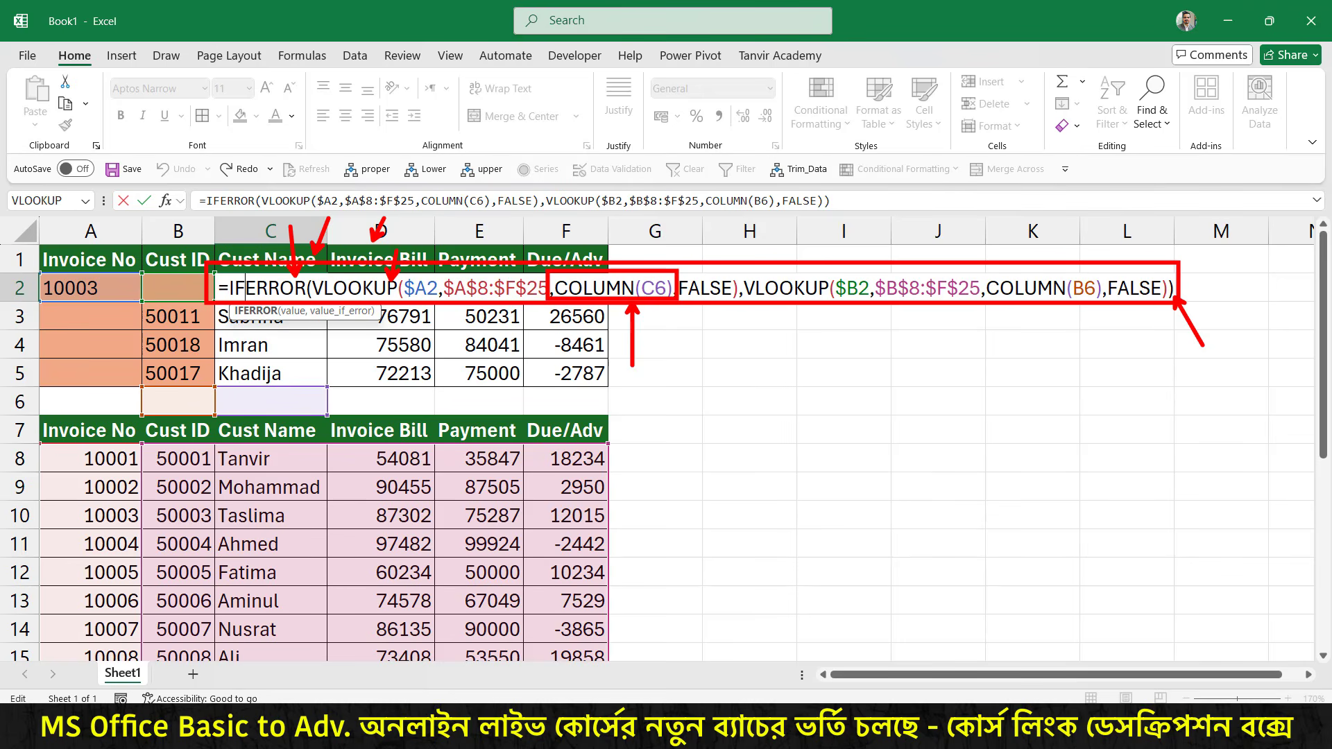
{"action": "left_click_drag", "start_coordinate": [281, 469], "coordinate": [271, 443]}
{"action": "left_click_drag", "start_coordinate": [383, 473], "coordinate": [373, 443]}
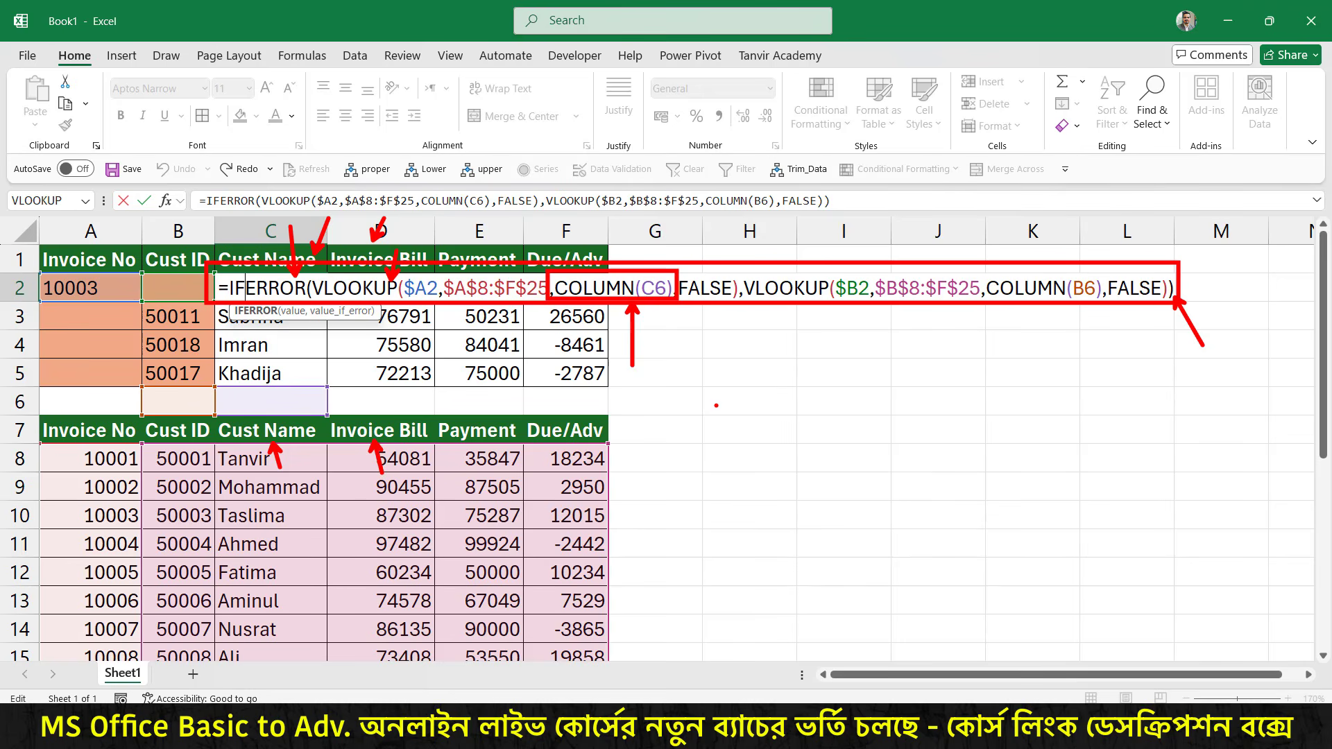